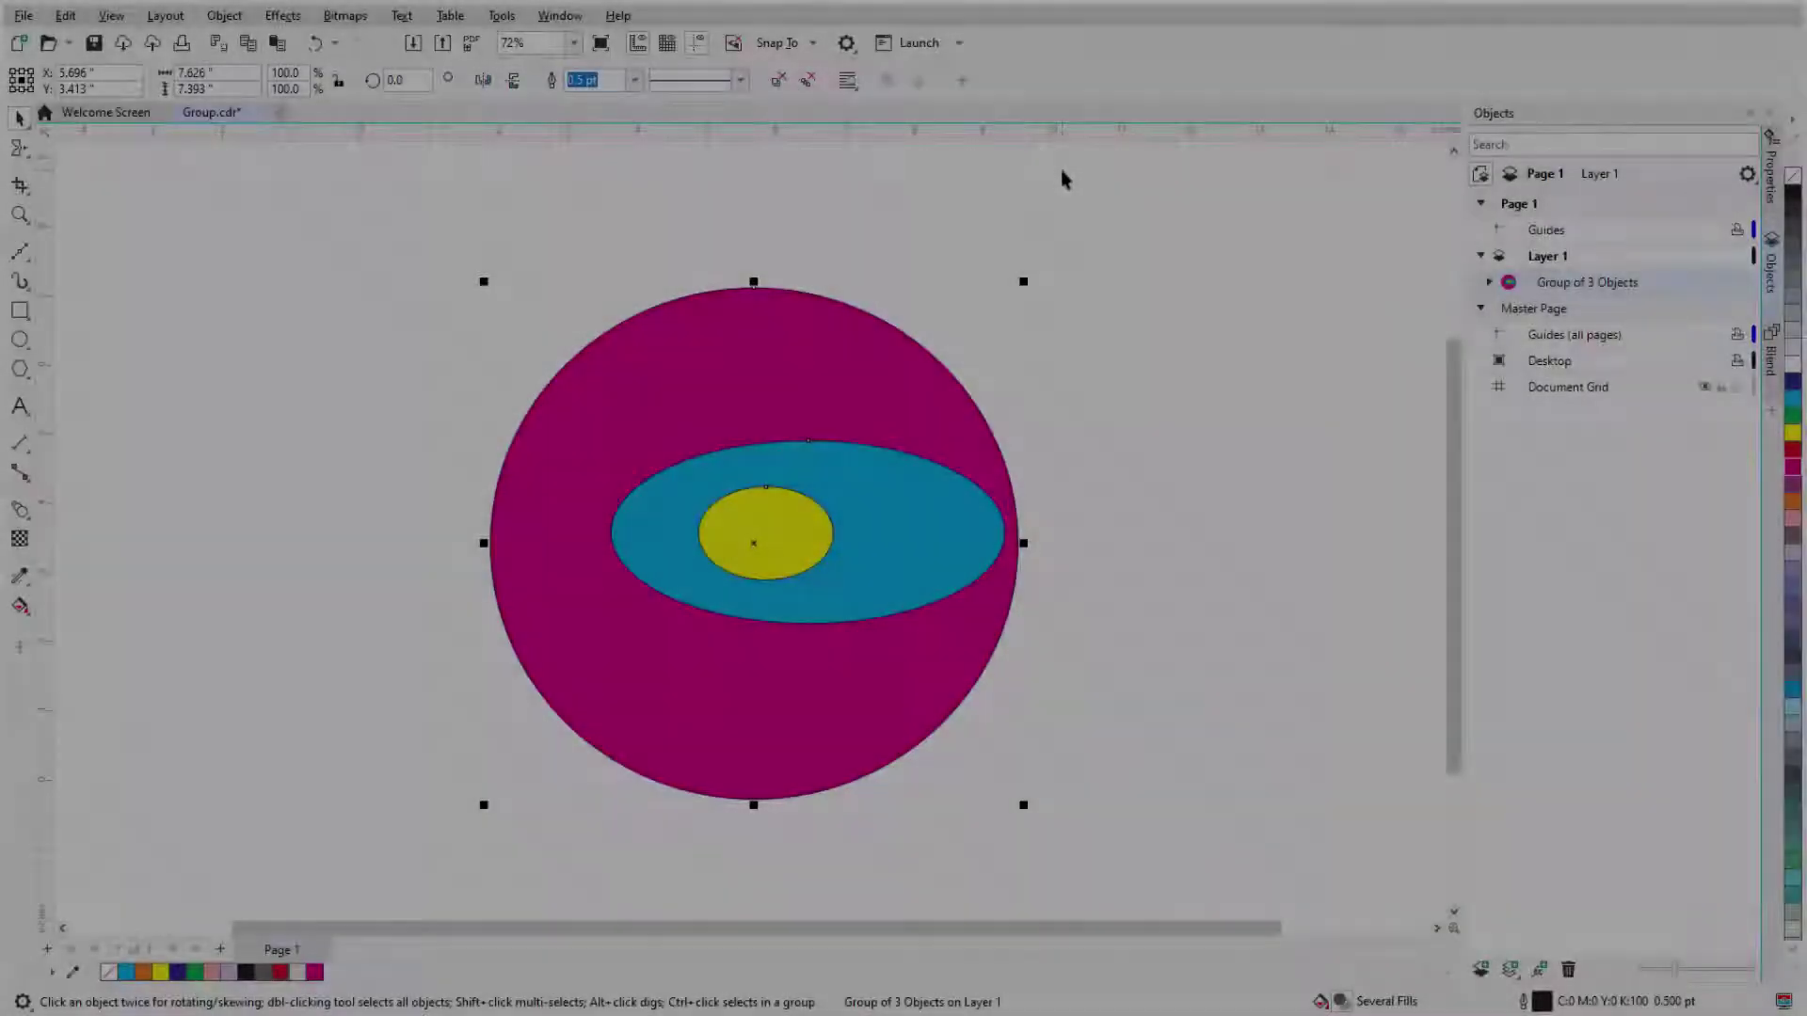
Step: Smear the grouped magenta circle, blue ellipse and yellow oval into outward spikes toward the upper right, right, lower right and downward
left_click(26, 154)
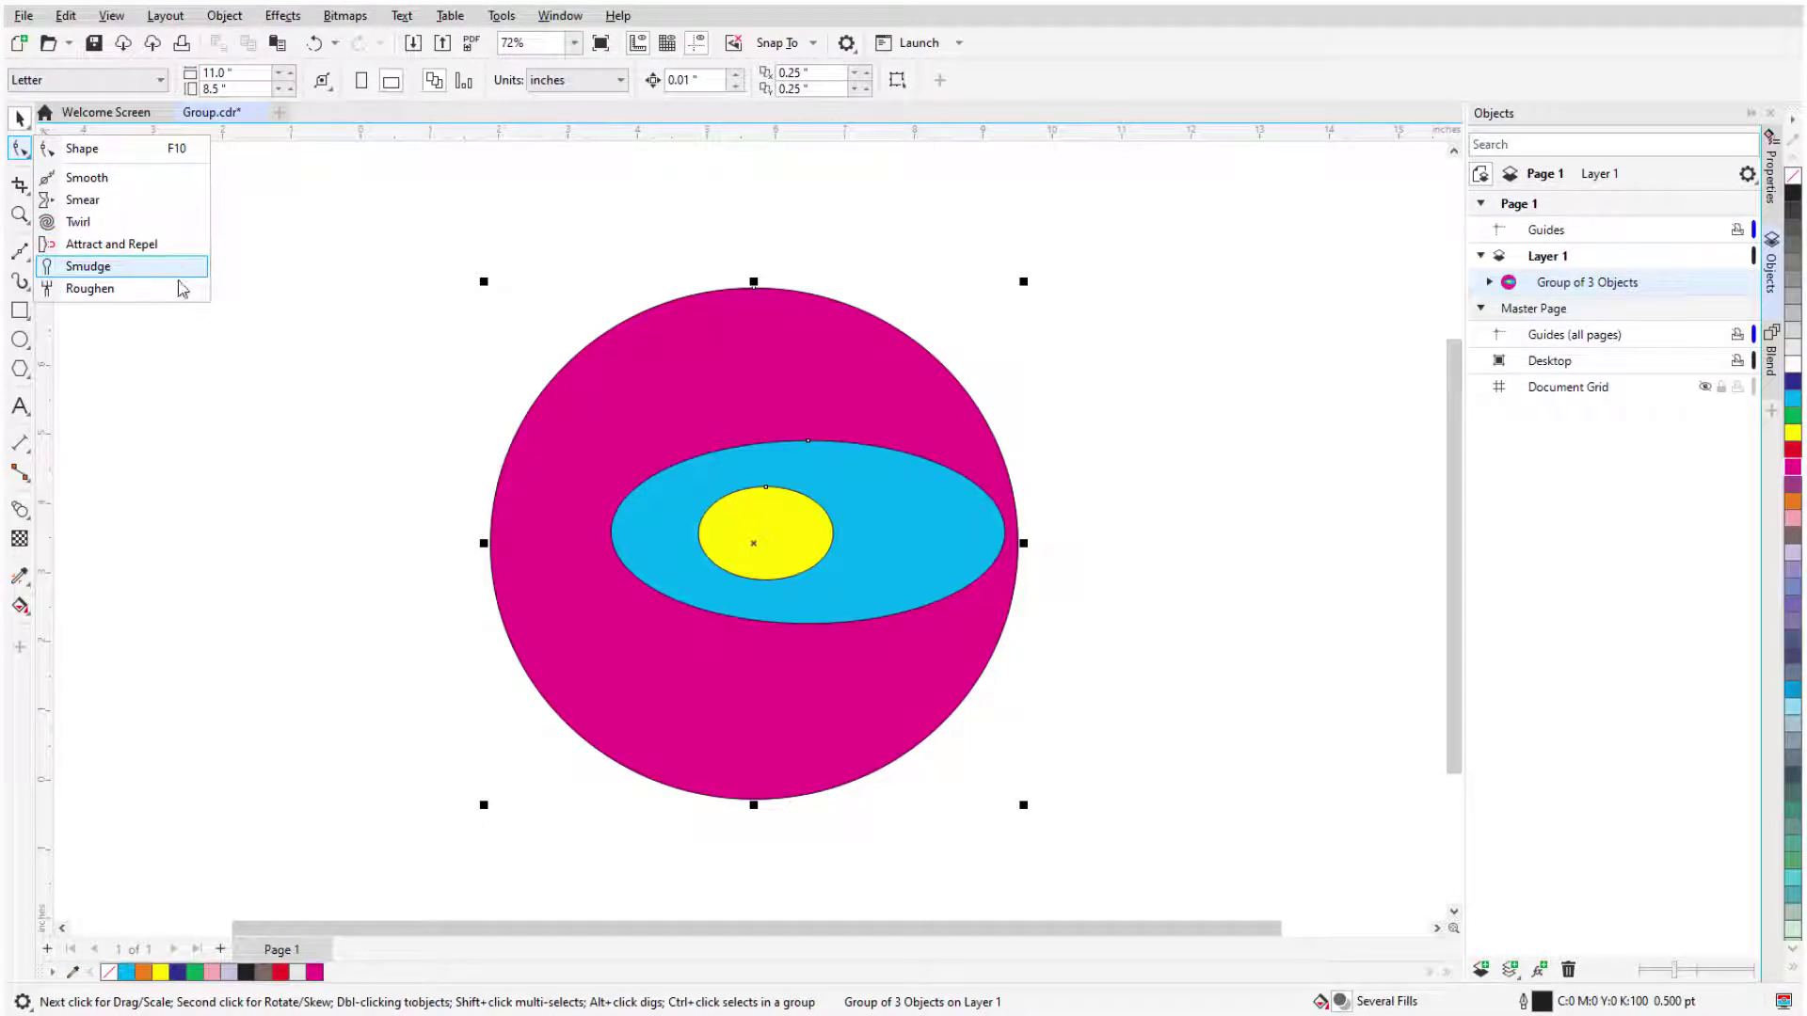
left_click(182, 289)
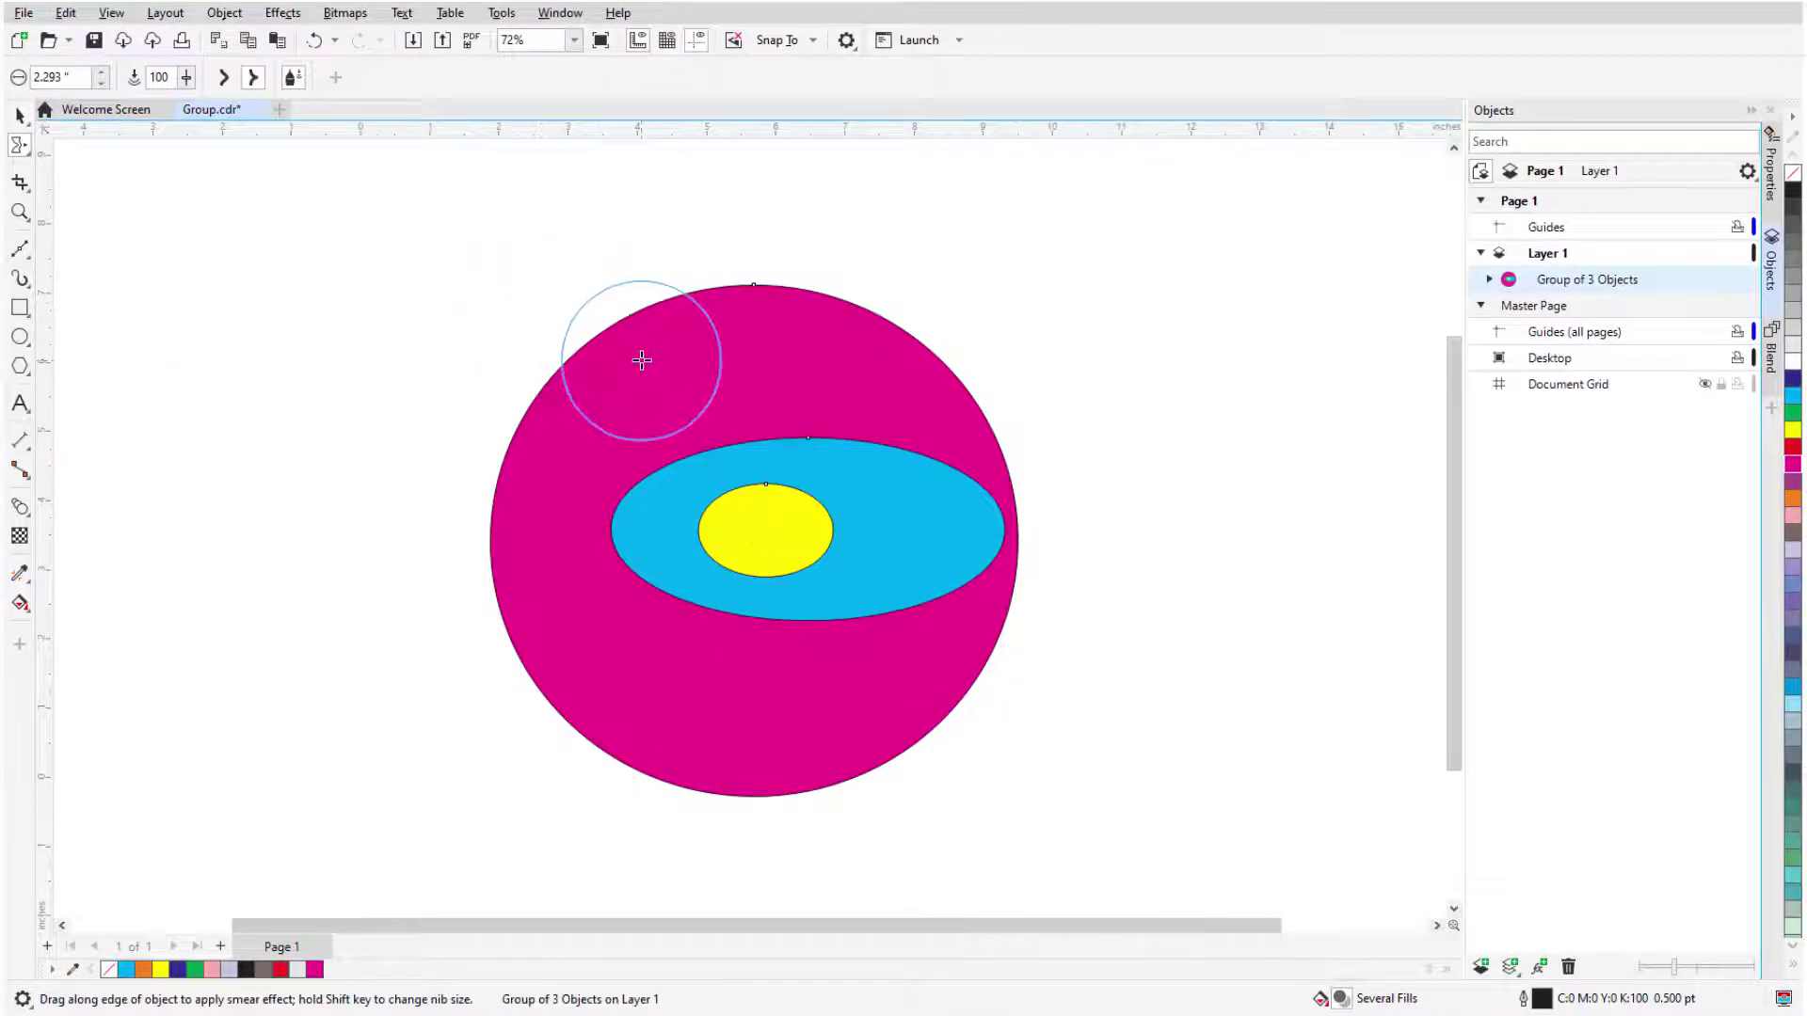
mouse_move(786, 464)
left_mouse_down()
mouse_move(940, 315)
mouse_move(998, 300)
left_mouse_up()
mouse_move(799, 541)
left_mouse_down()
mouse_move(972, 477)
mouse_move(1144, 485)
left_mouse_up()
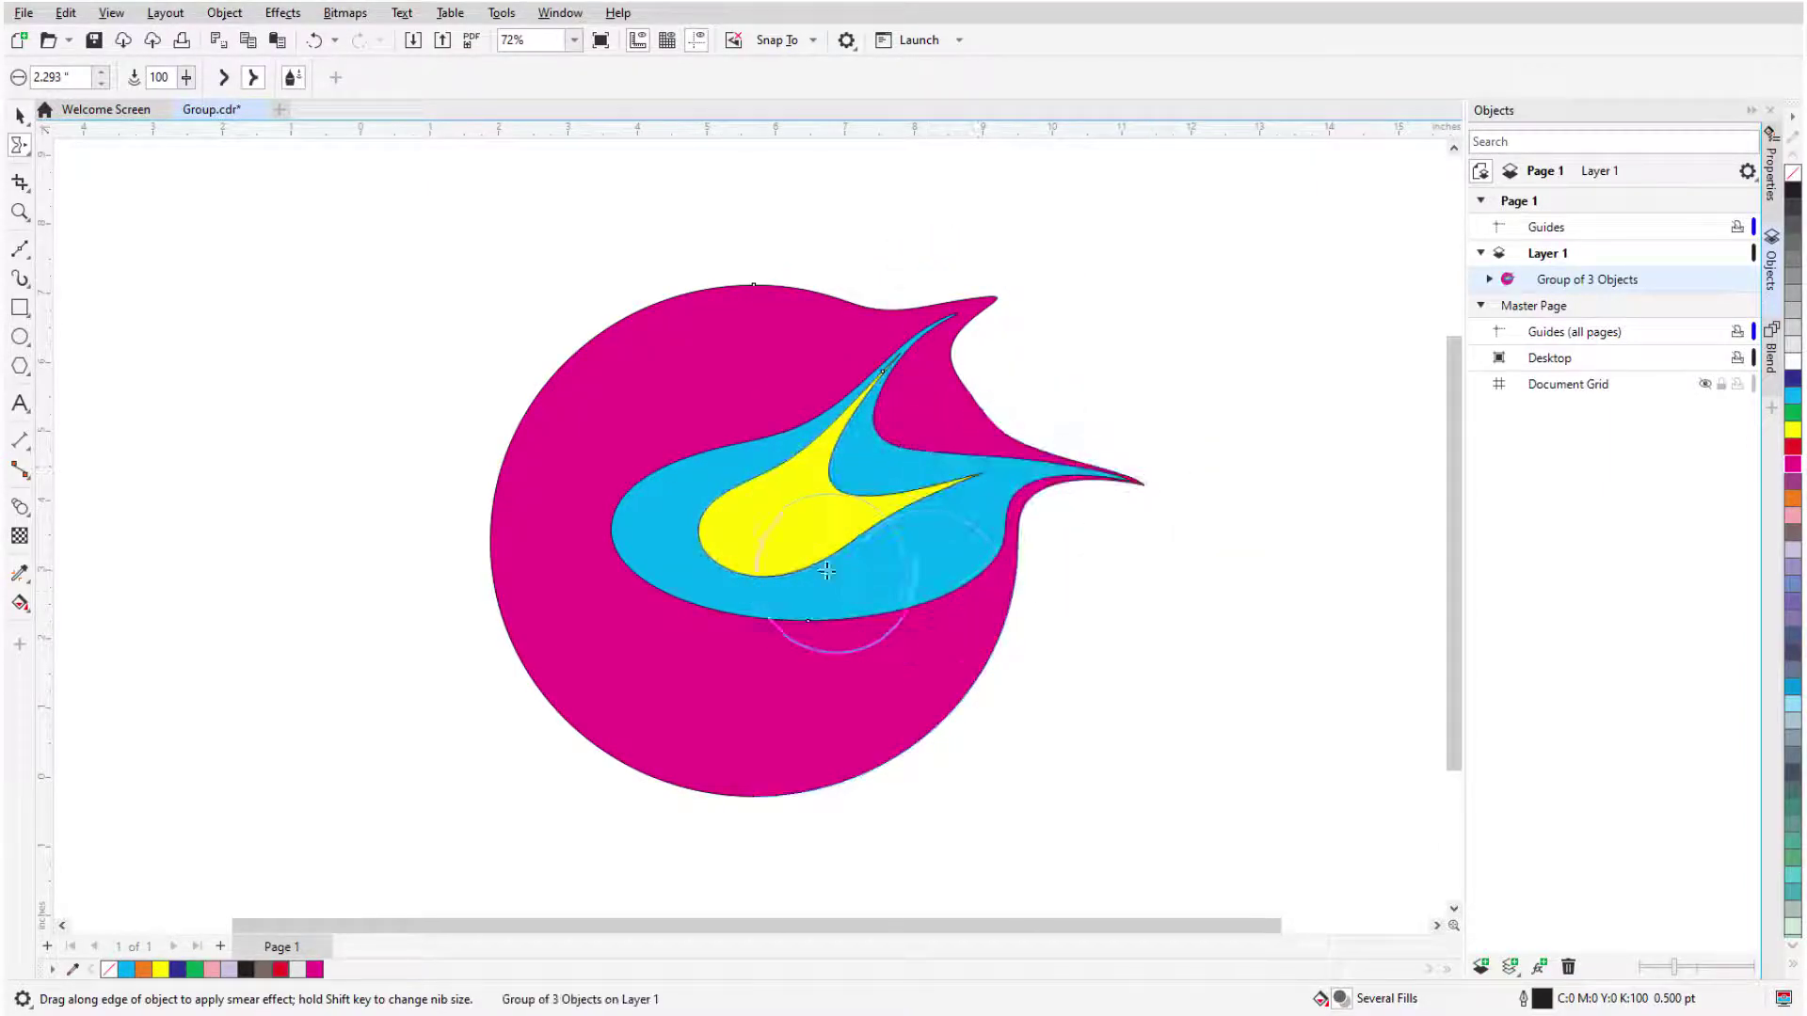
left_click_drag(887, 565, 1135, 695)
left_click_drag(828, 598, 979, 837)
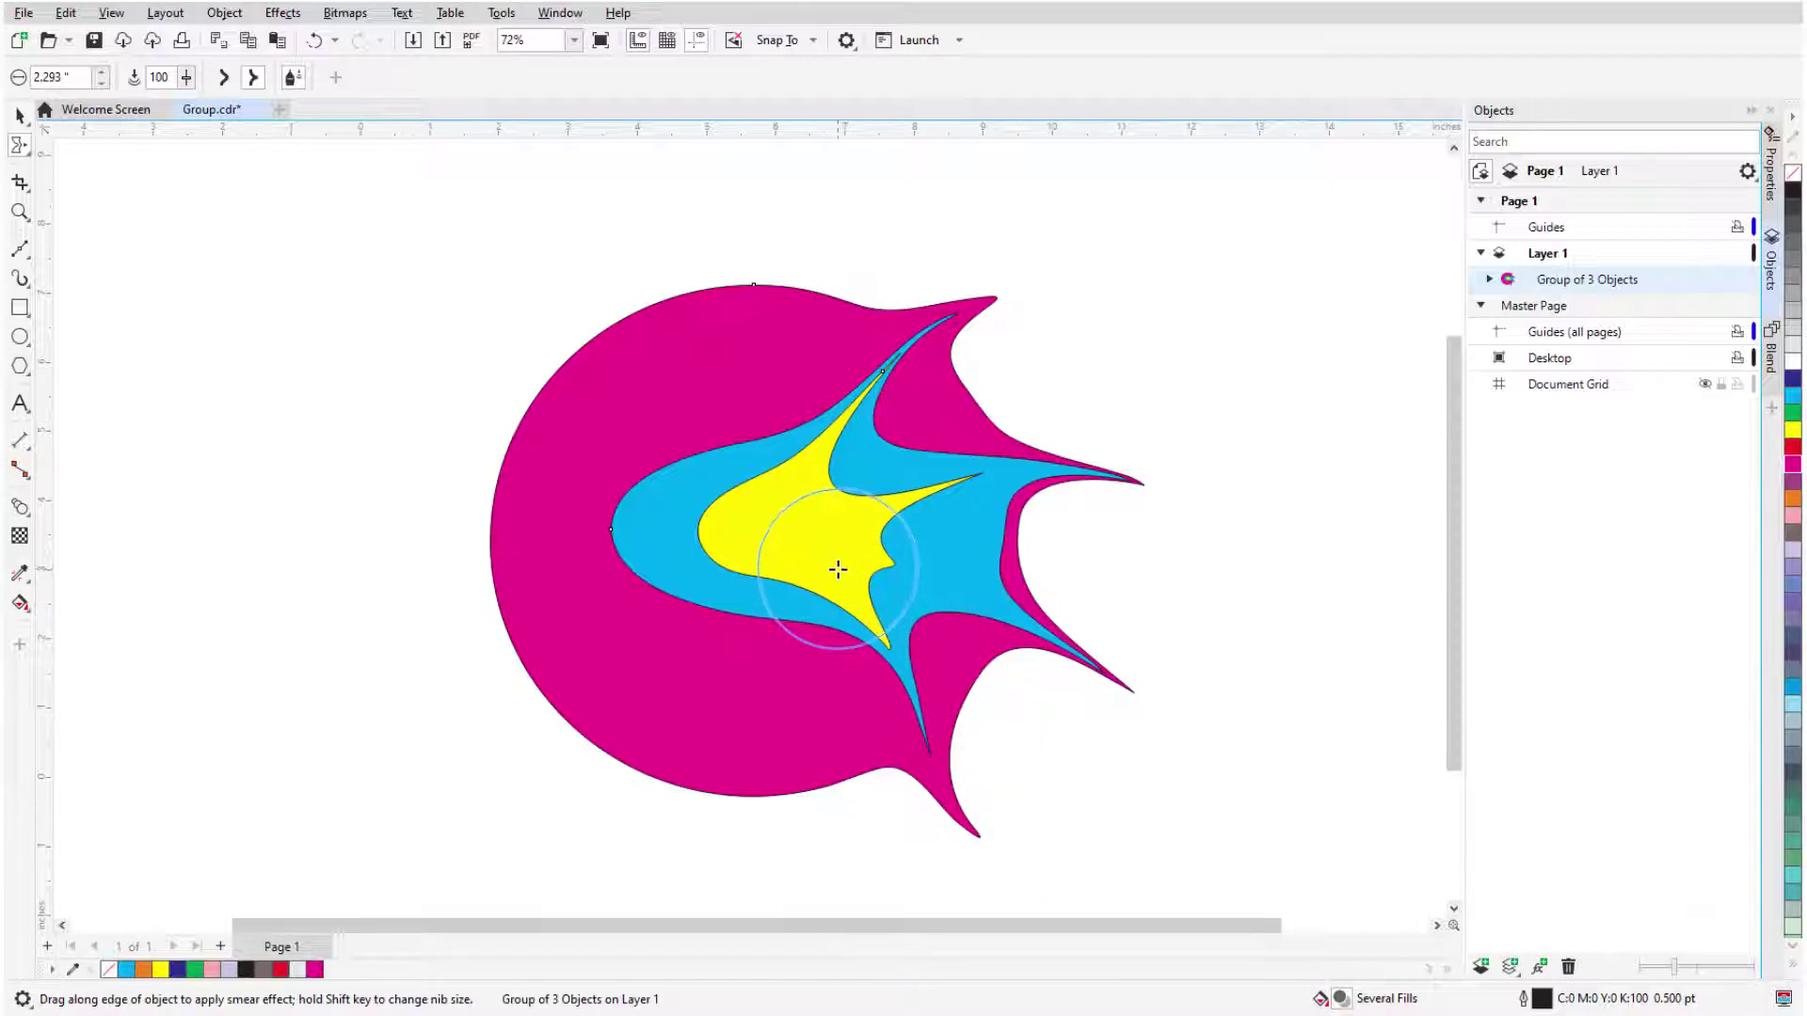
left_click_drag(835, 569, 826, 728)
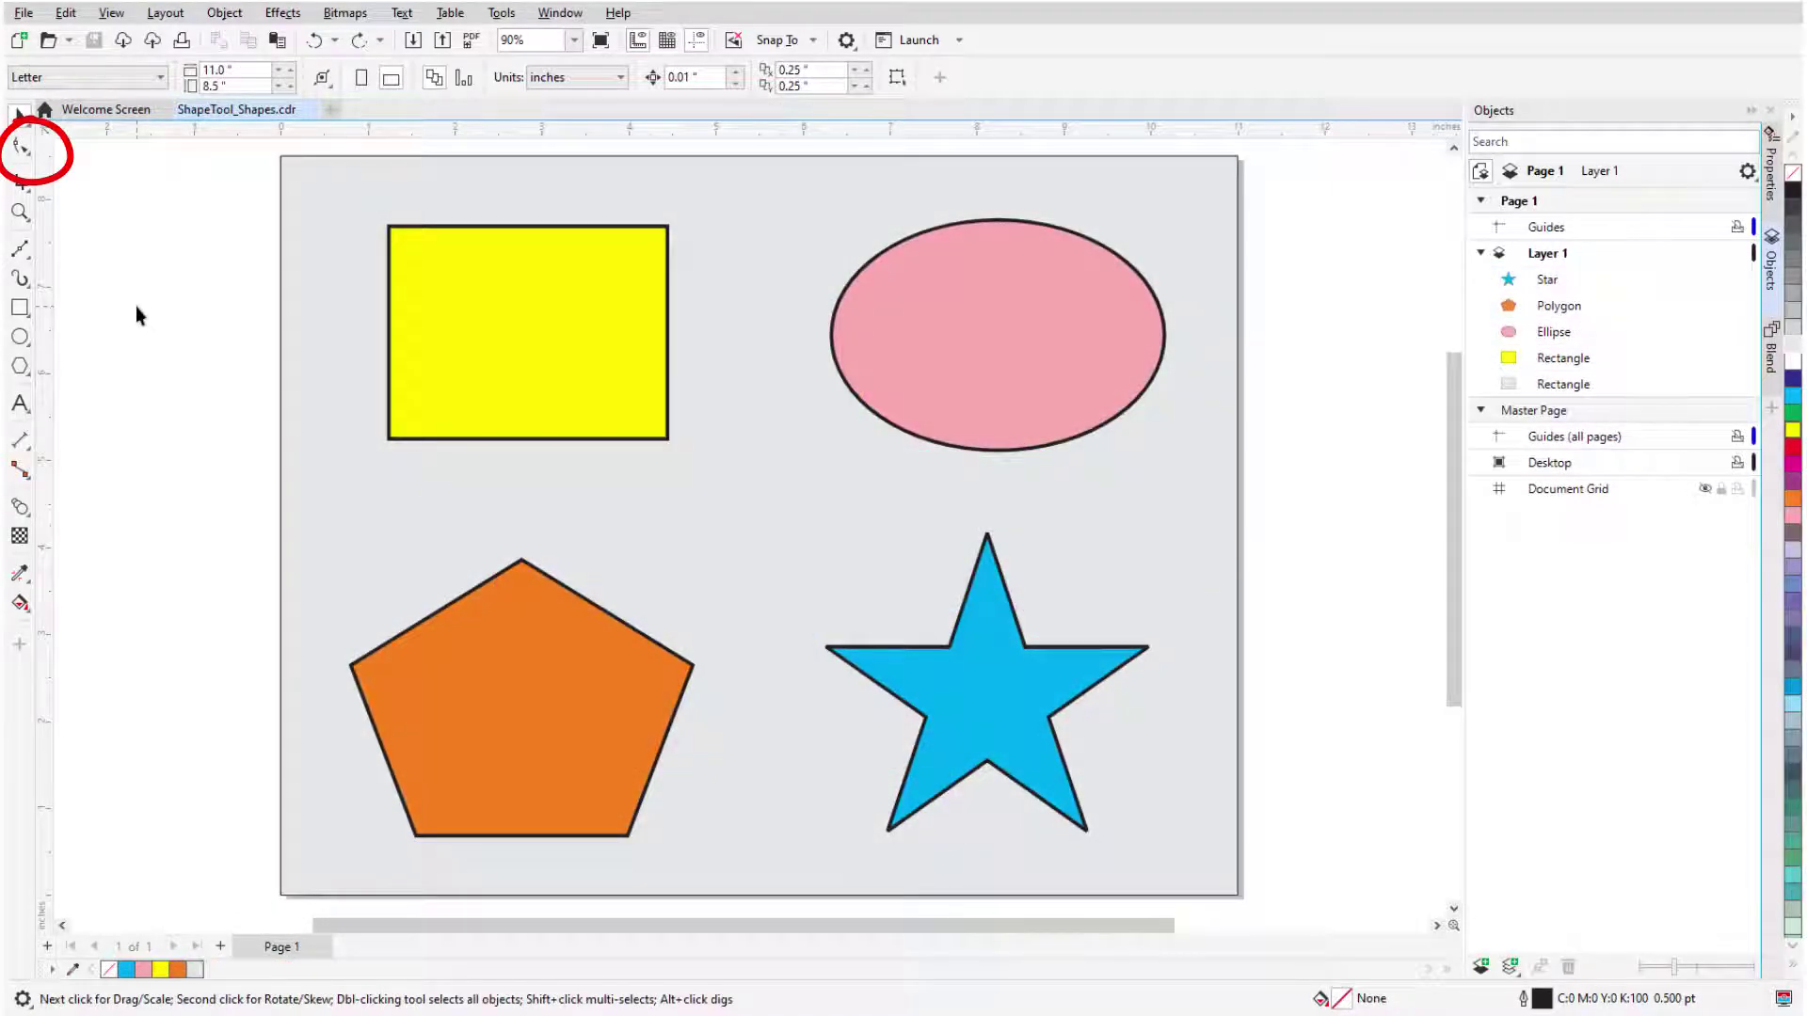
Step: Use the Shape tool to round the yellow rectangle's corners to about 0.953 inches, and tighten only its upper-right corner
left_click(29, 157)
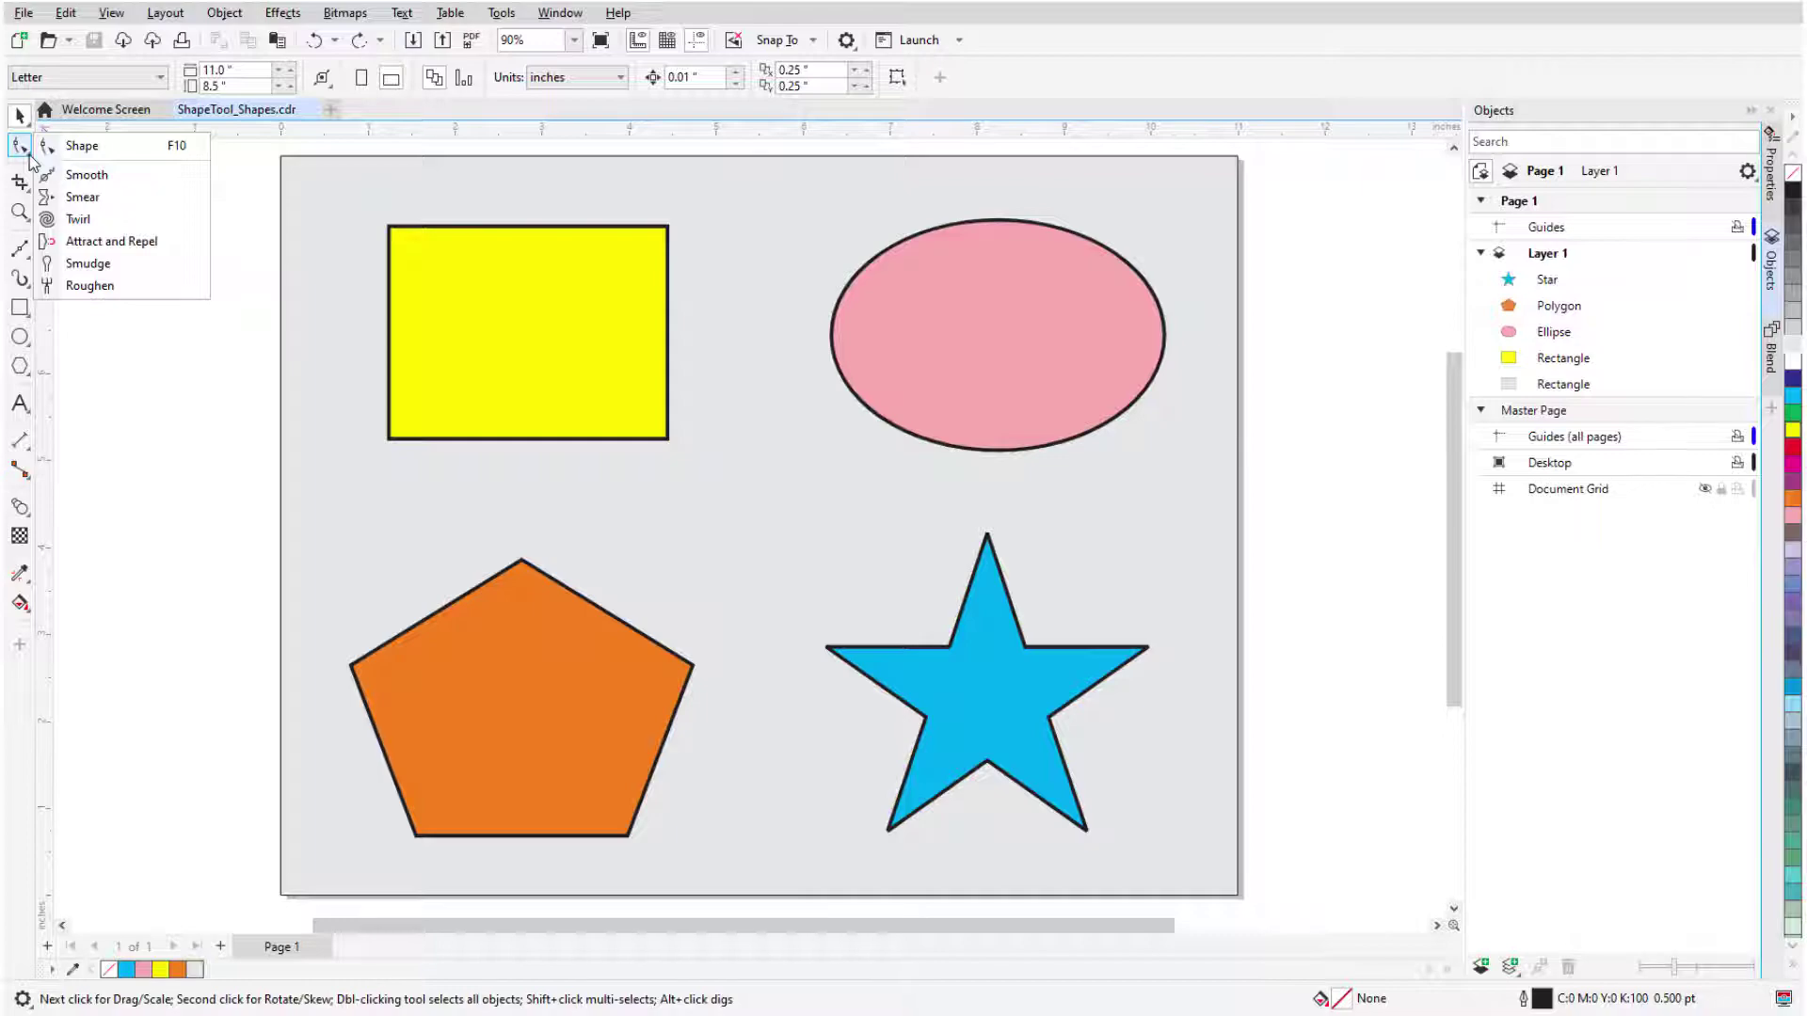
left_click(116, 147)
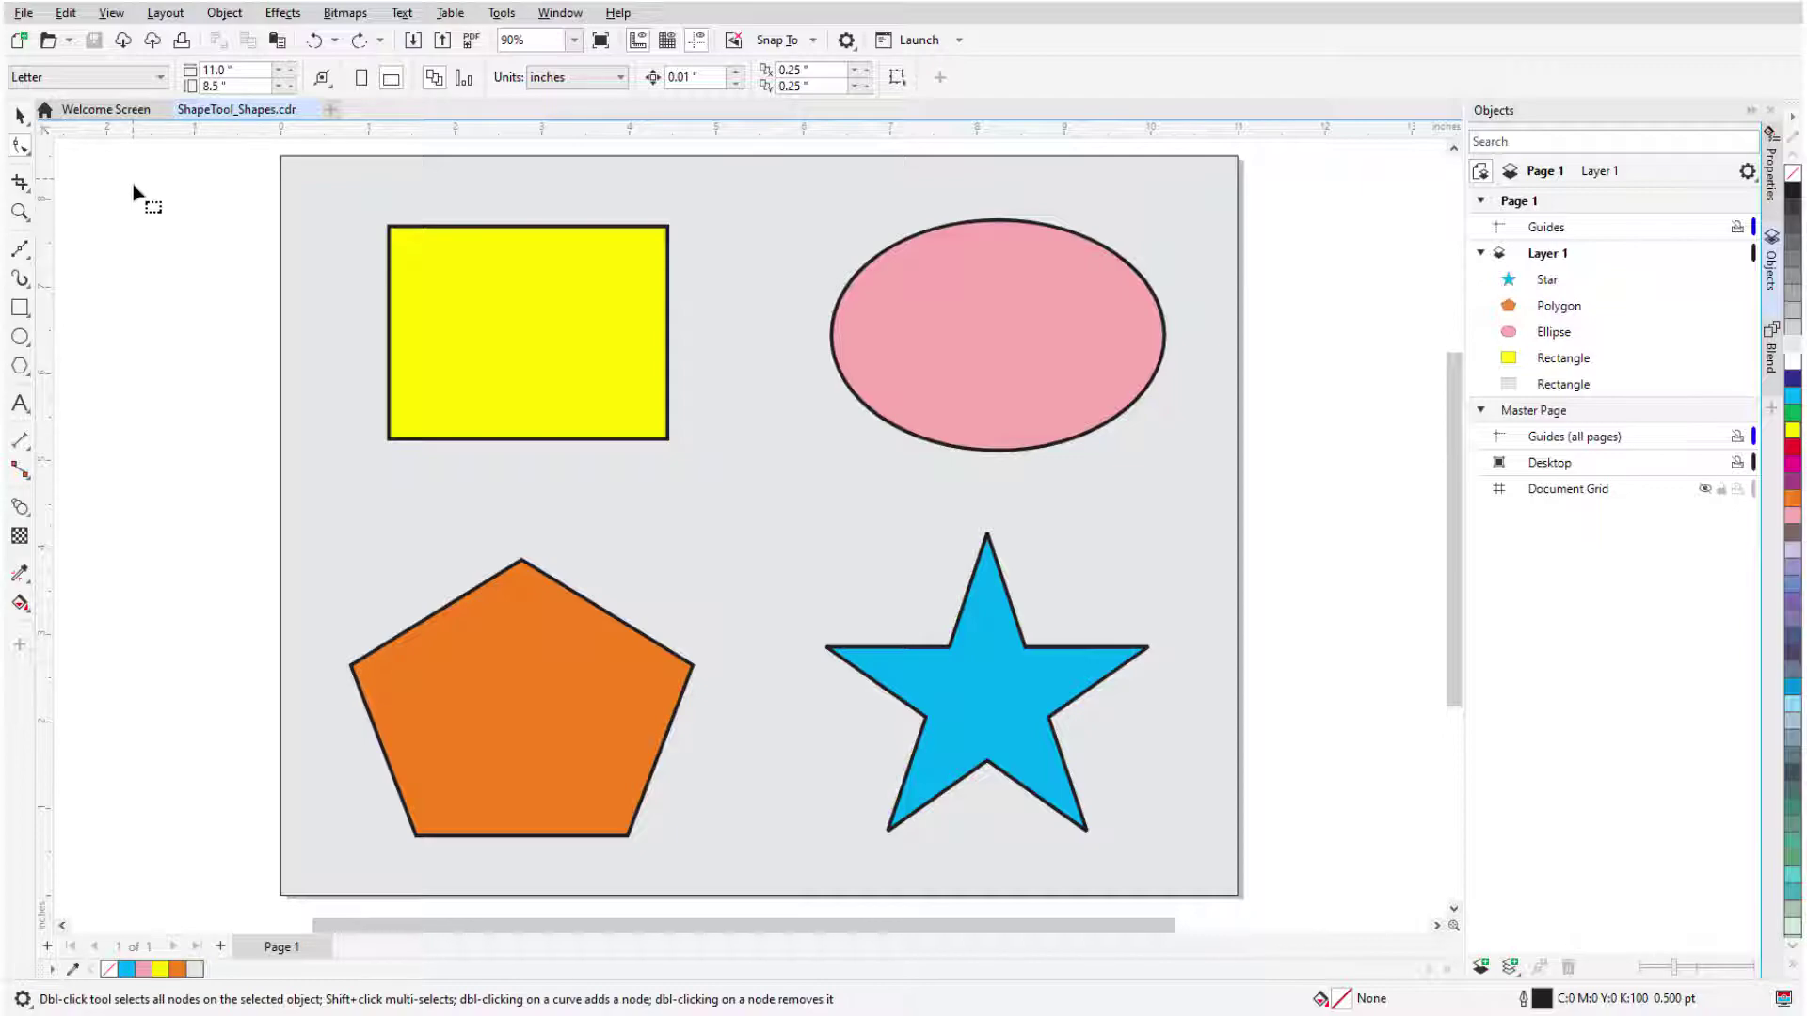
left_click(550, 287)
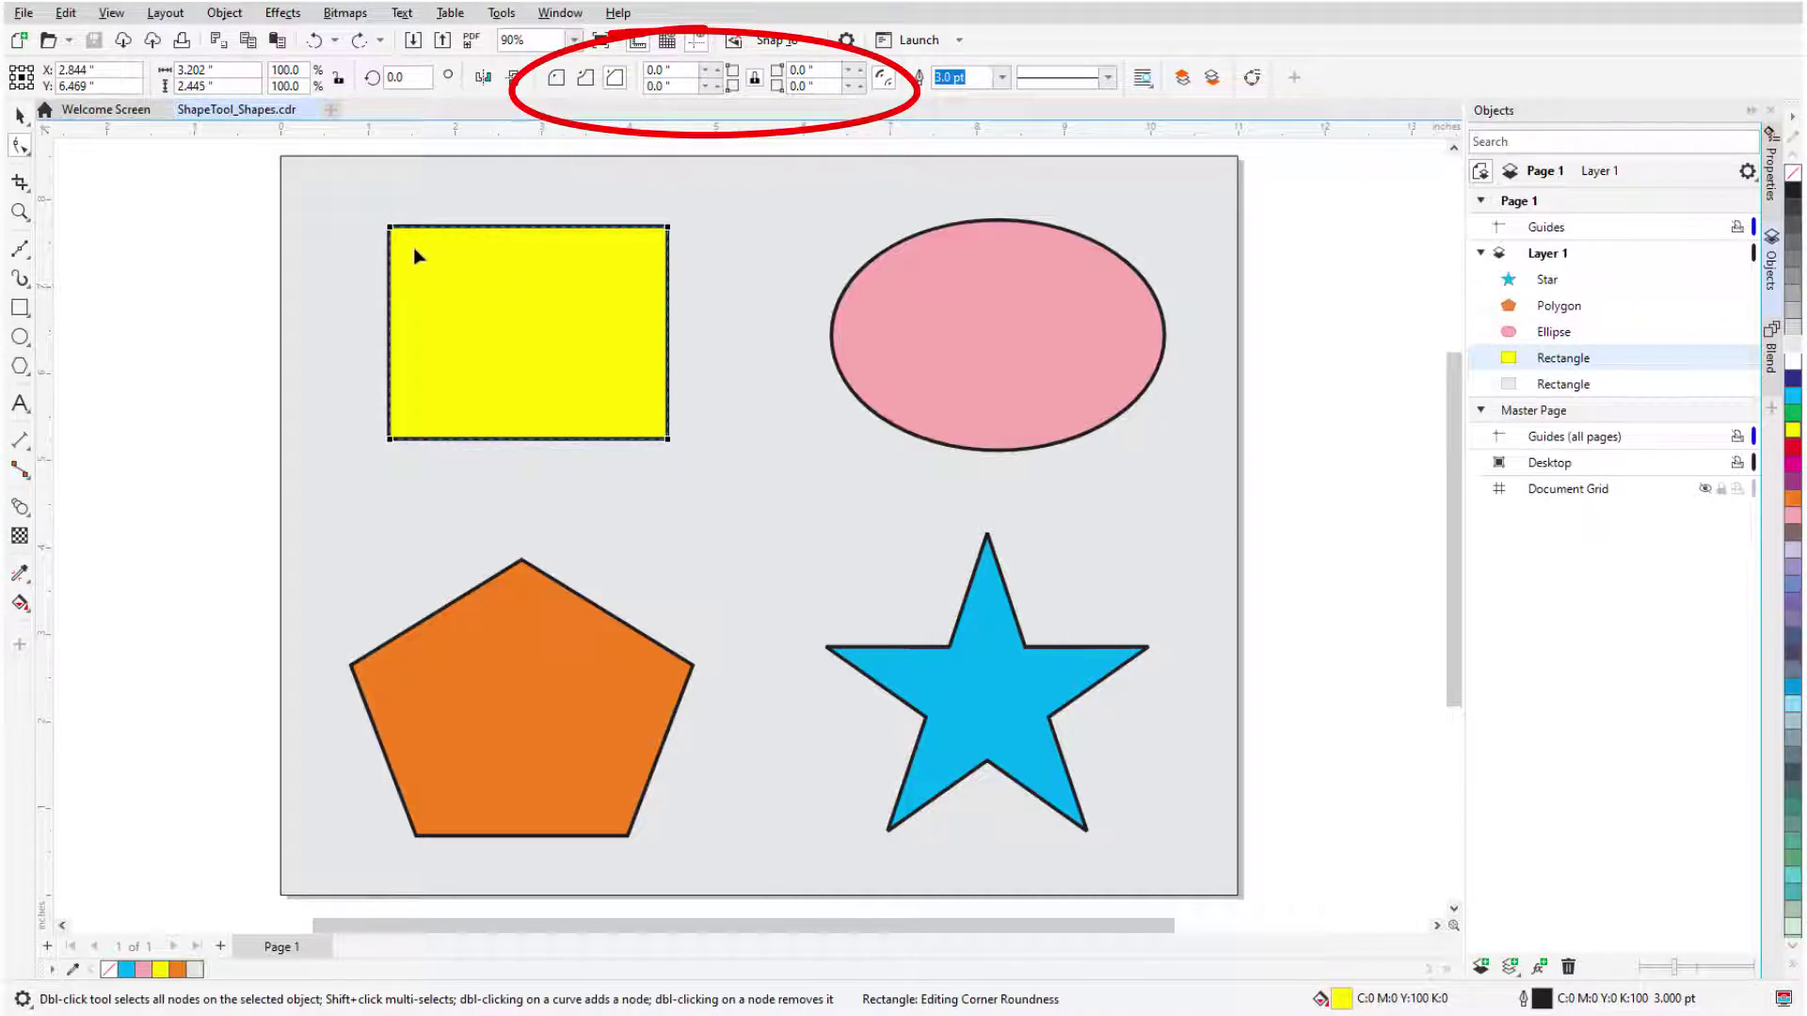
left_click_drag(393, 235, 471, 284)
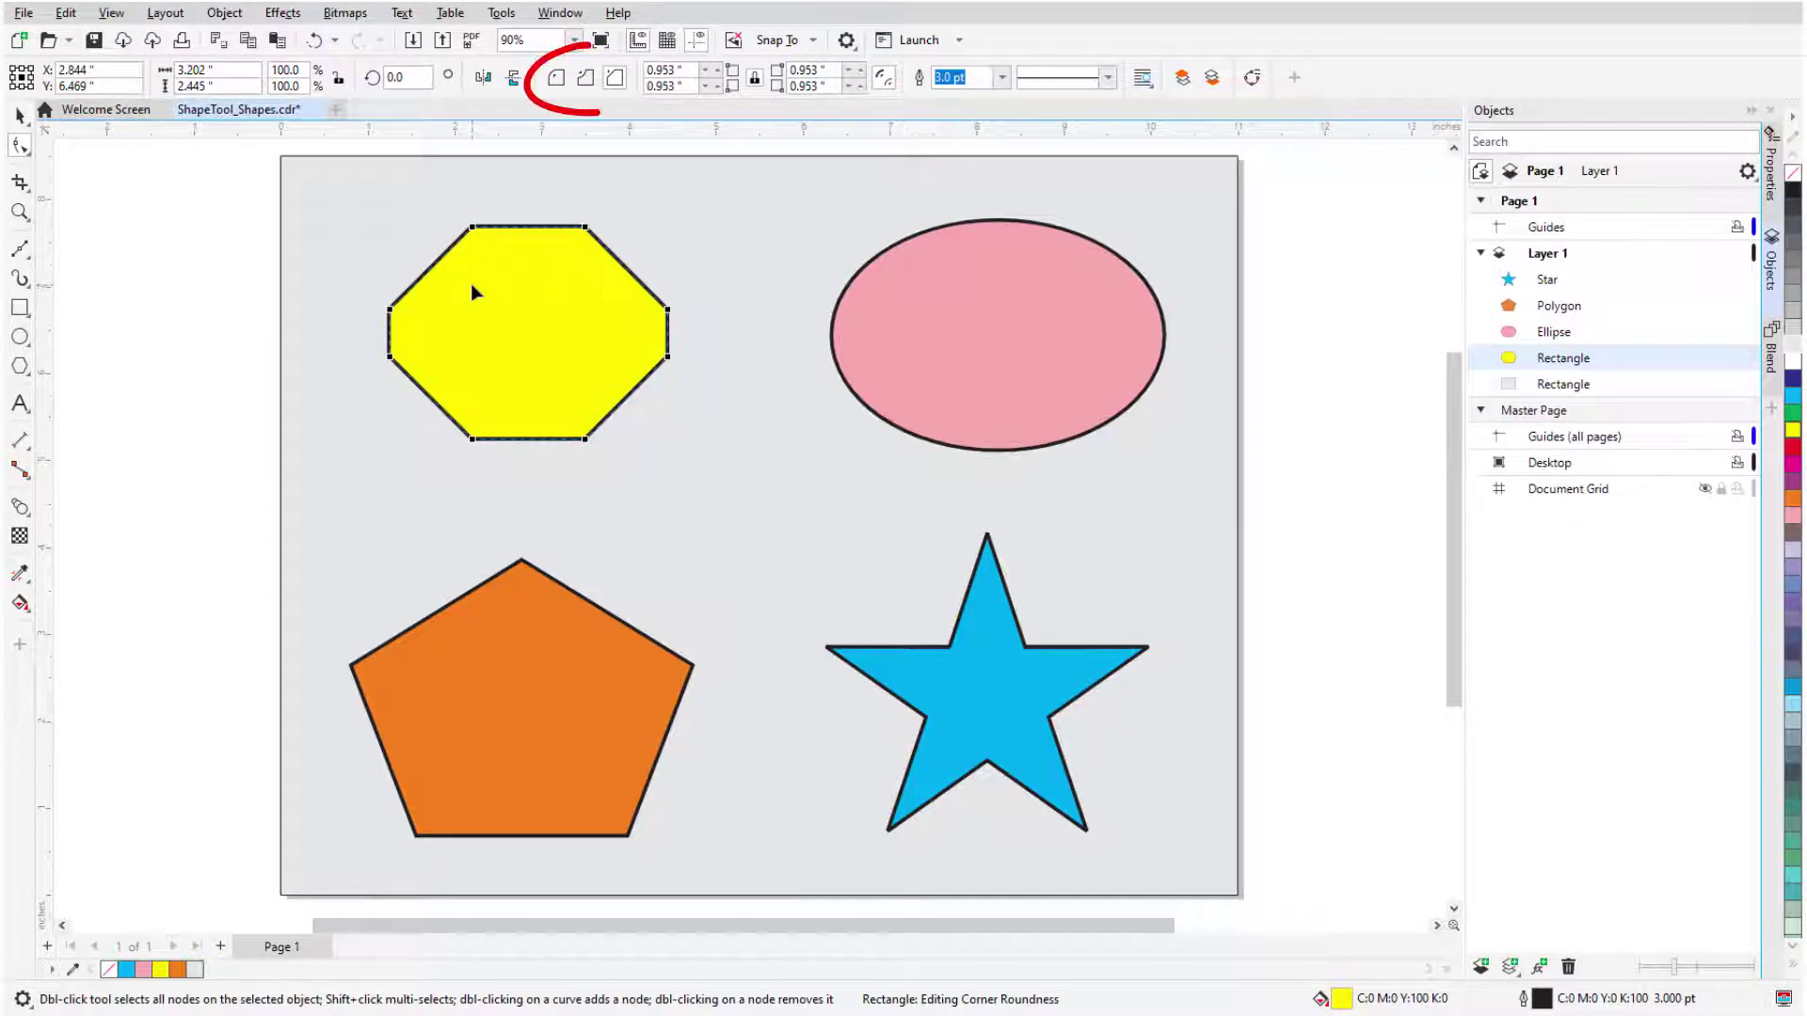
left_click(557, 79)
left_click(559, 87)
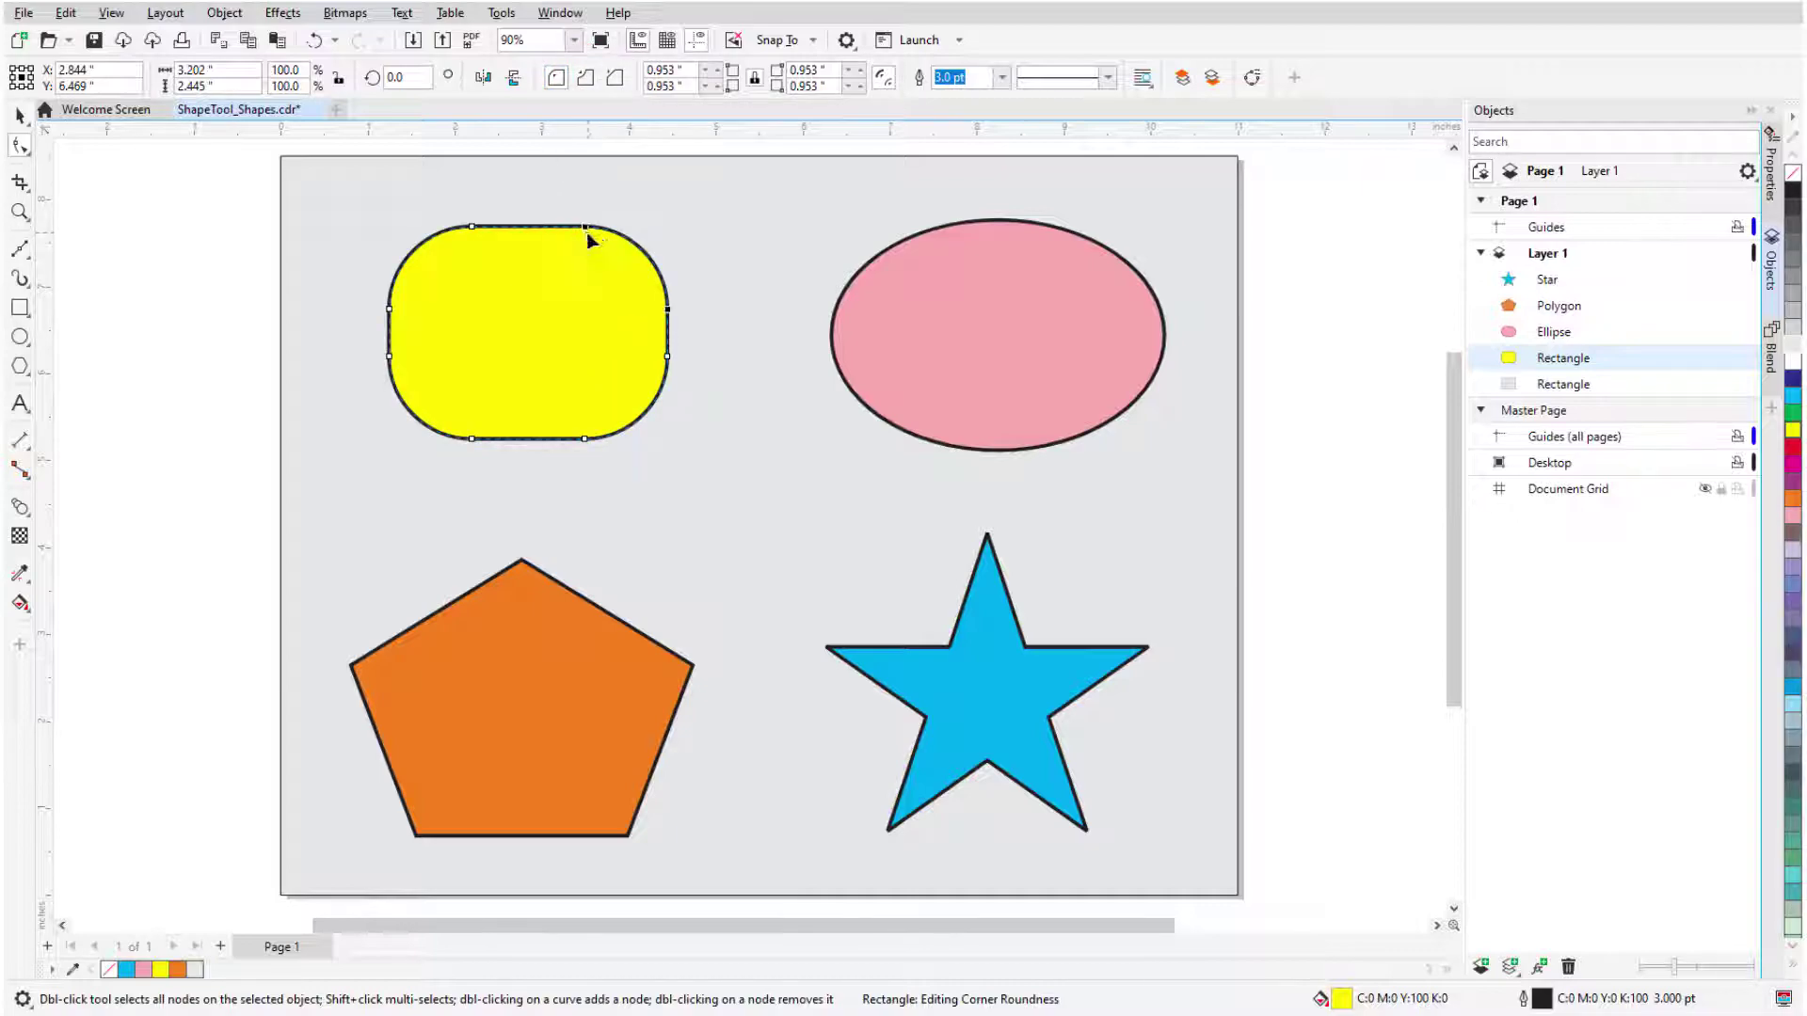
left_click_drag(585, 233, 647, 227)
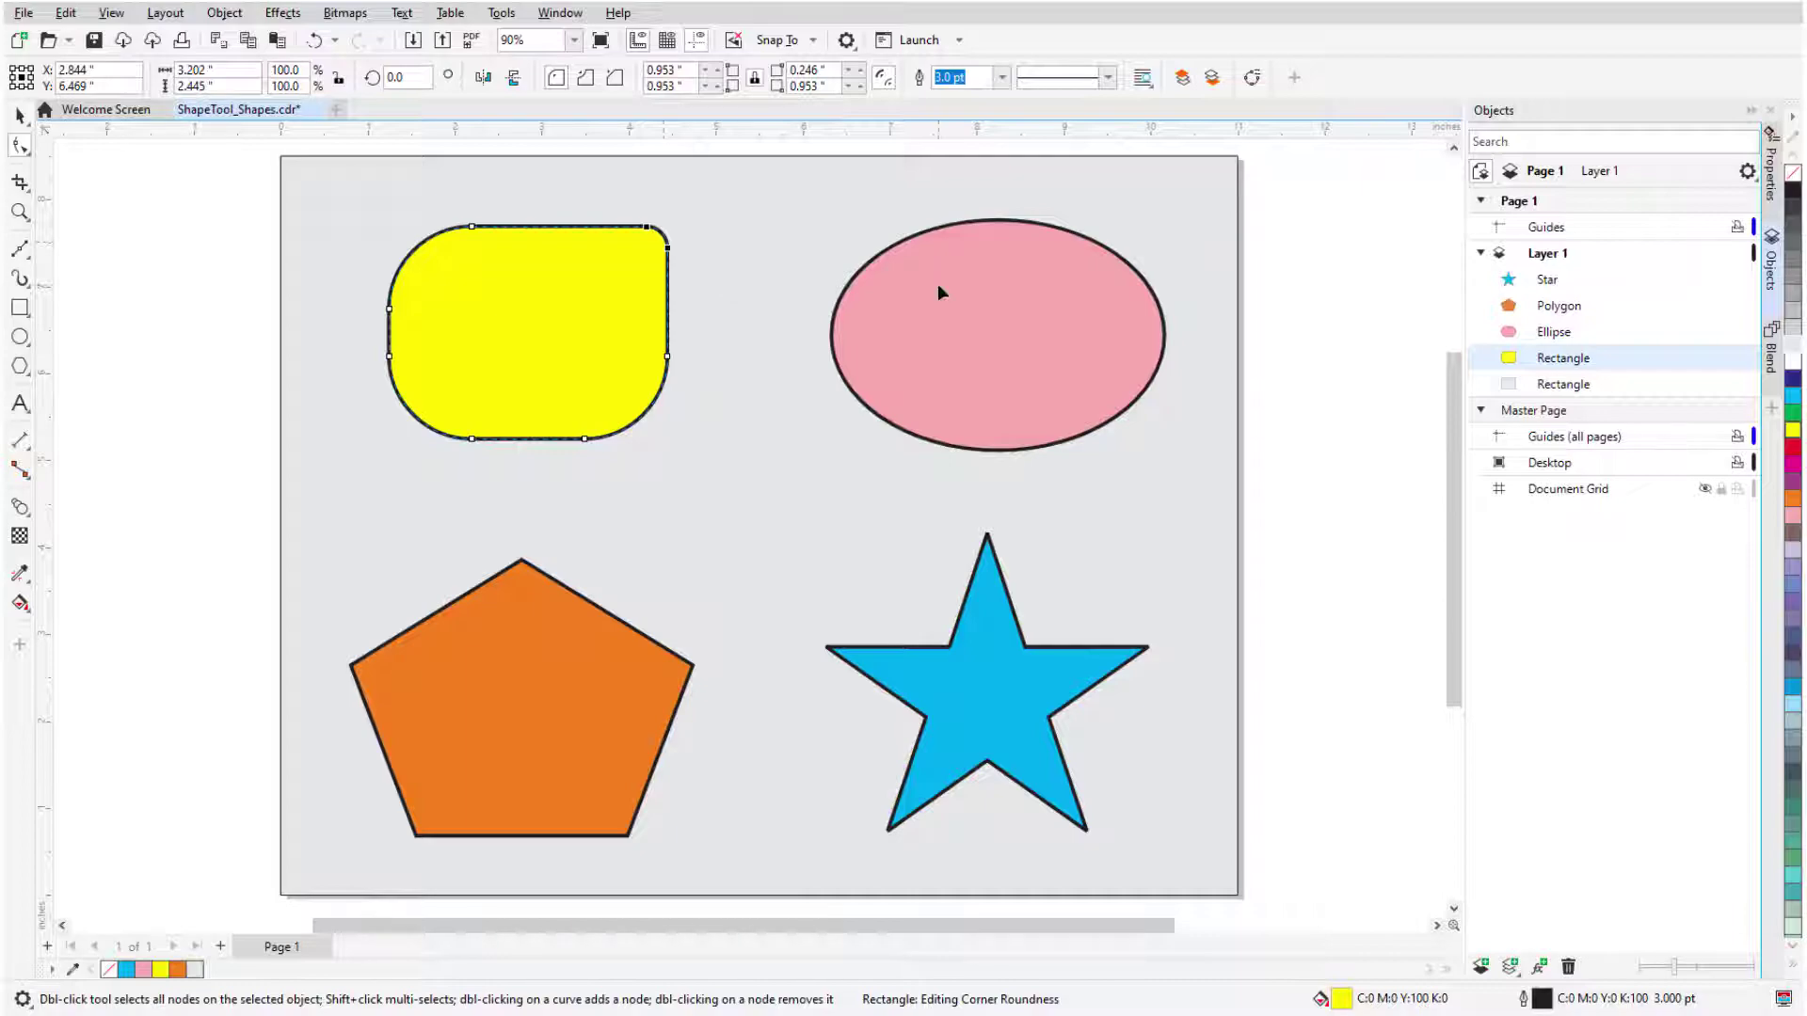
Step: Cut the pink ellipse into a pie ending at about 45.9°, and turn it into an open arc starting at about 118.2°
left_click(951, 305)
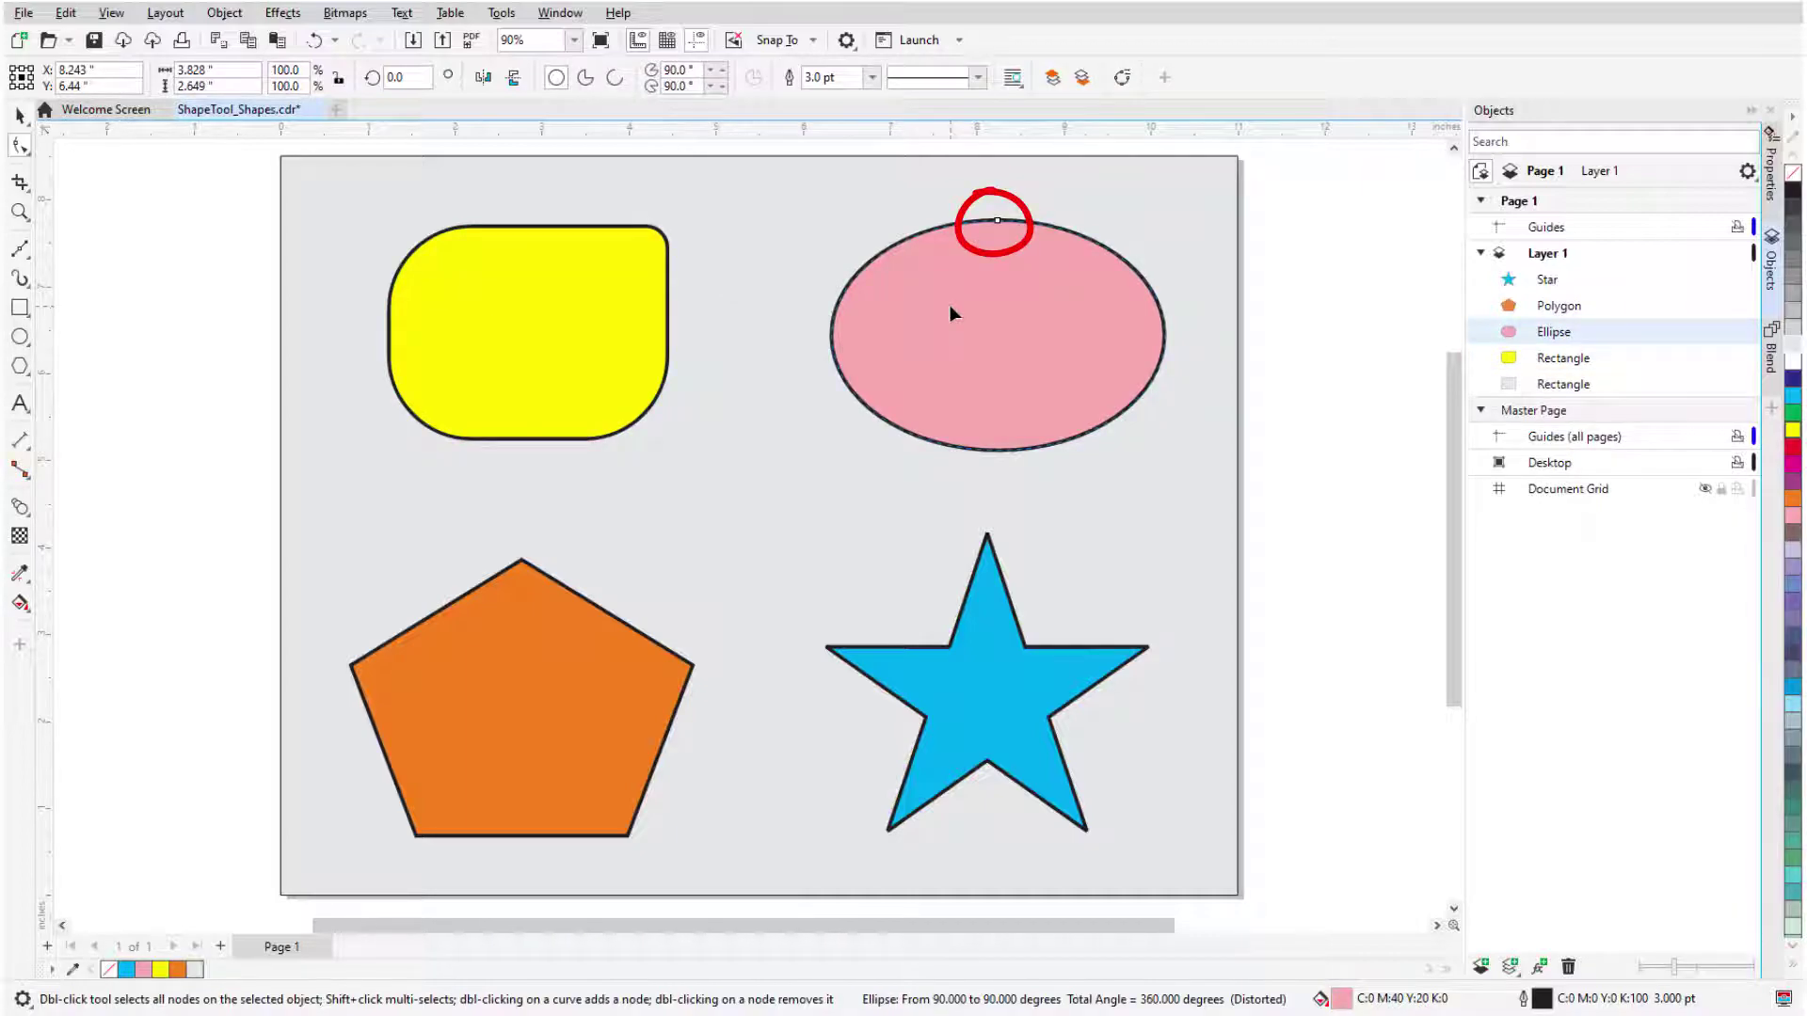
left_click_drag(996, 228, 1054, 291)
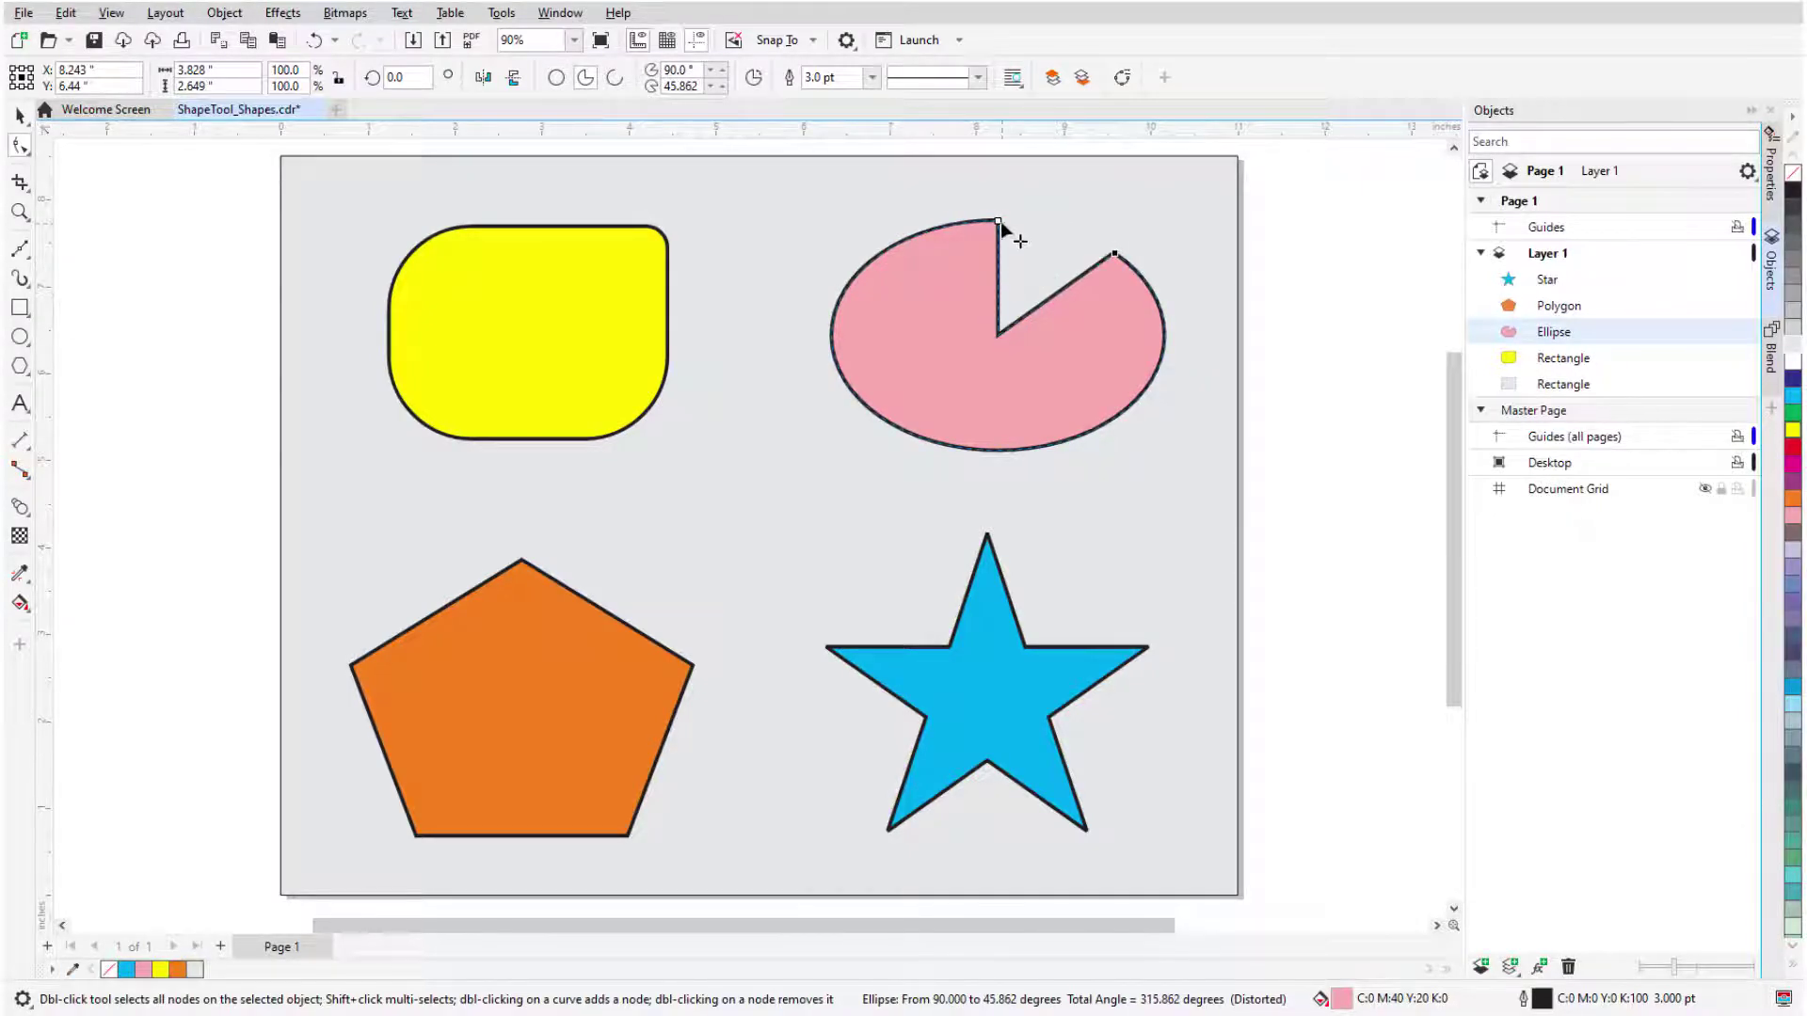
left_click_drag(1001, 222, 888, 194)
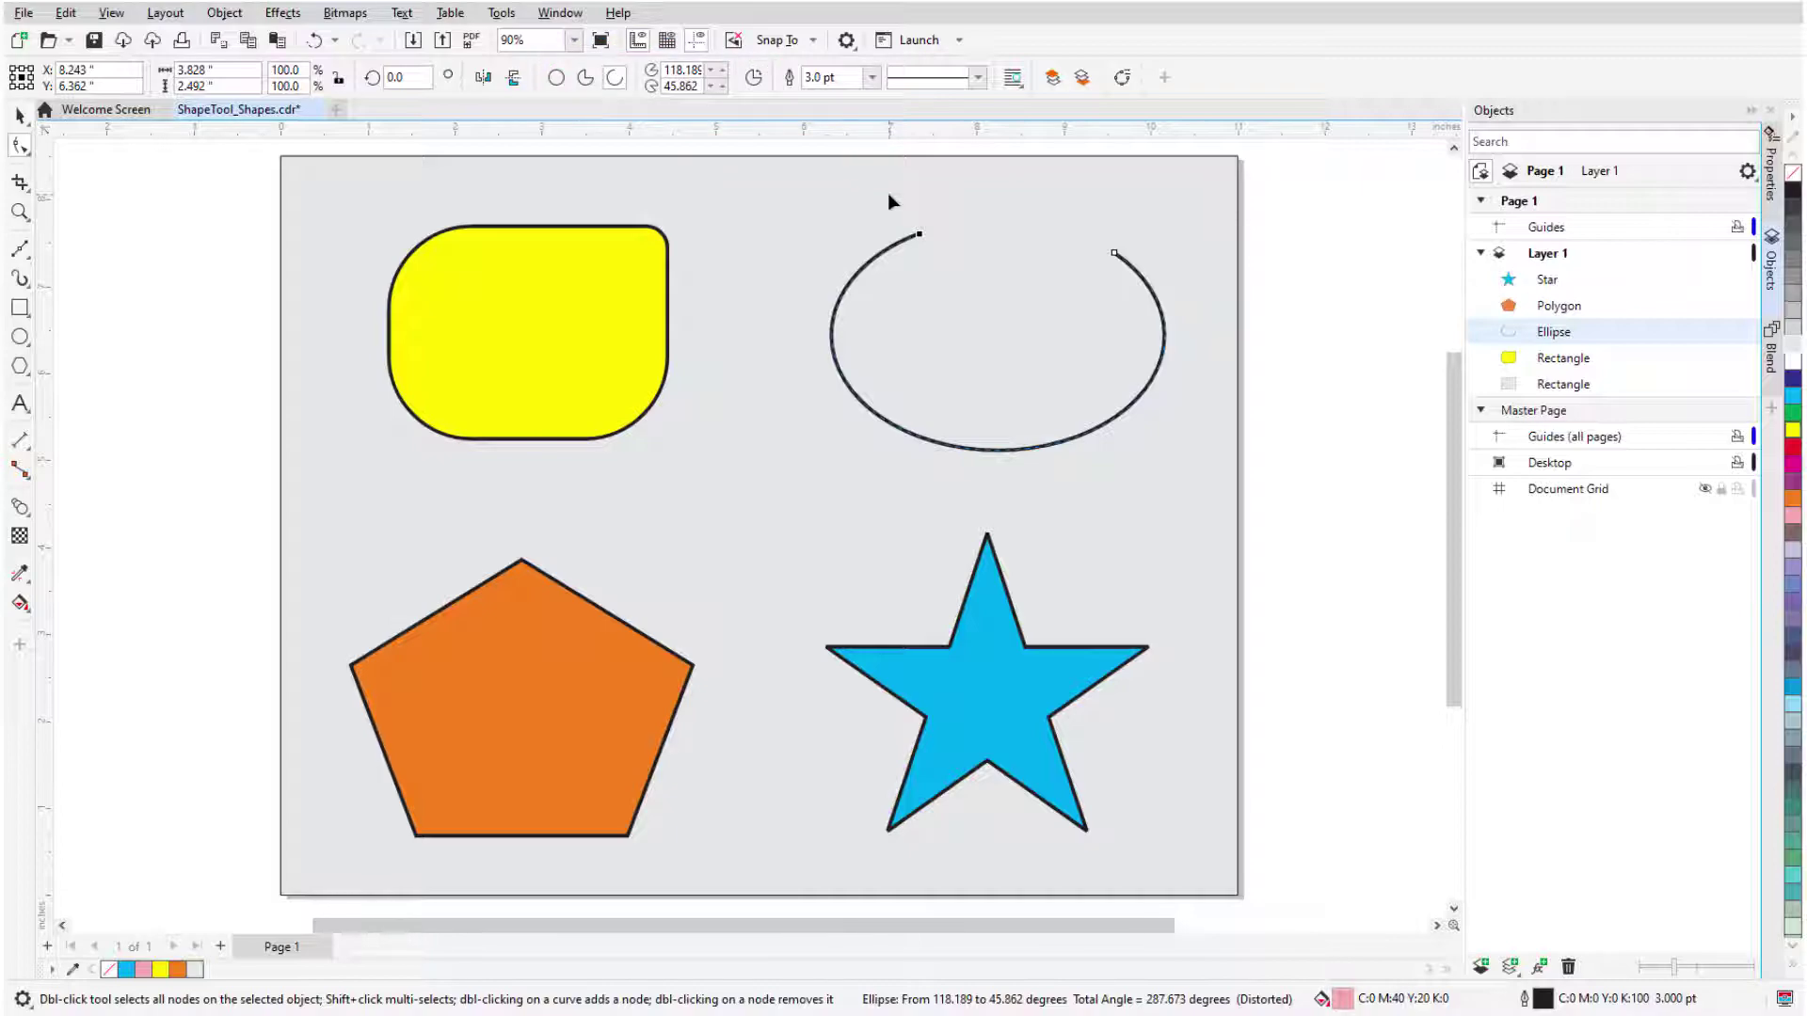
Step: Twist the orange pentagon into a five-pointed pinwheel by moving its nodes, and move the blue star's upper-left inner node outward
left_click(546, 601)
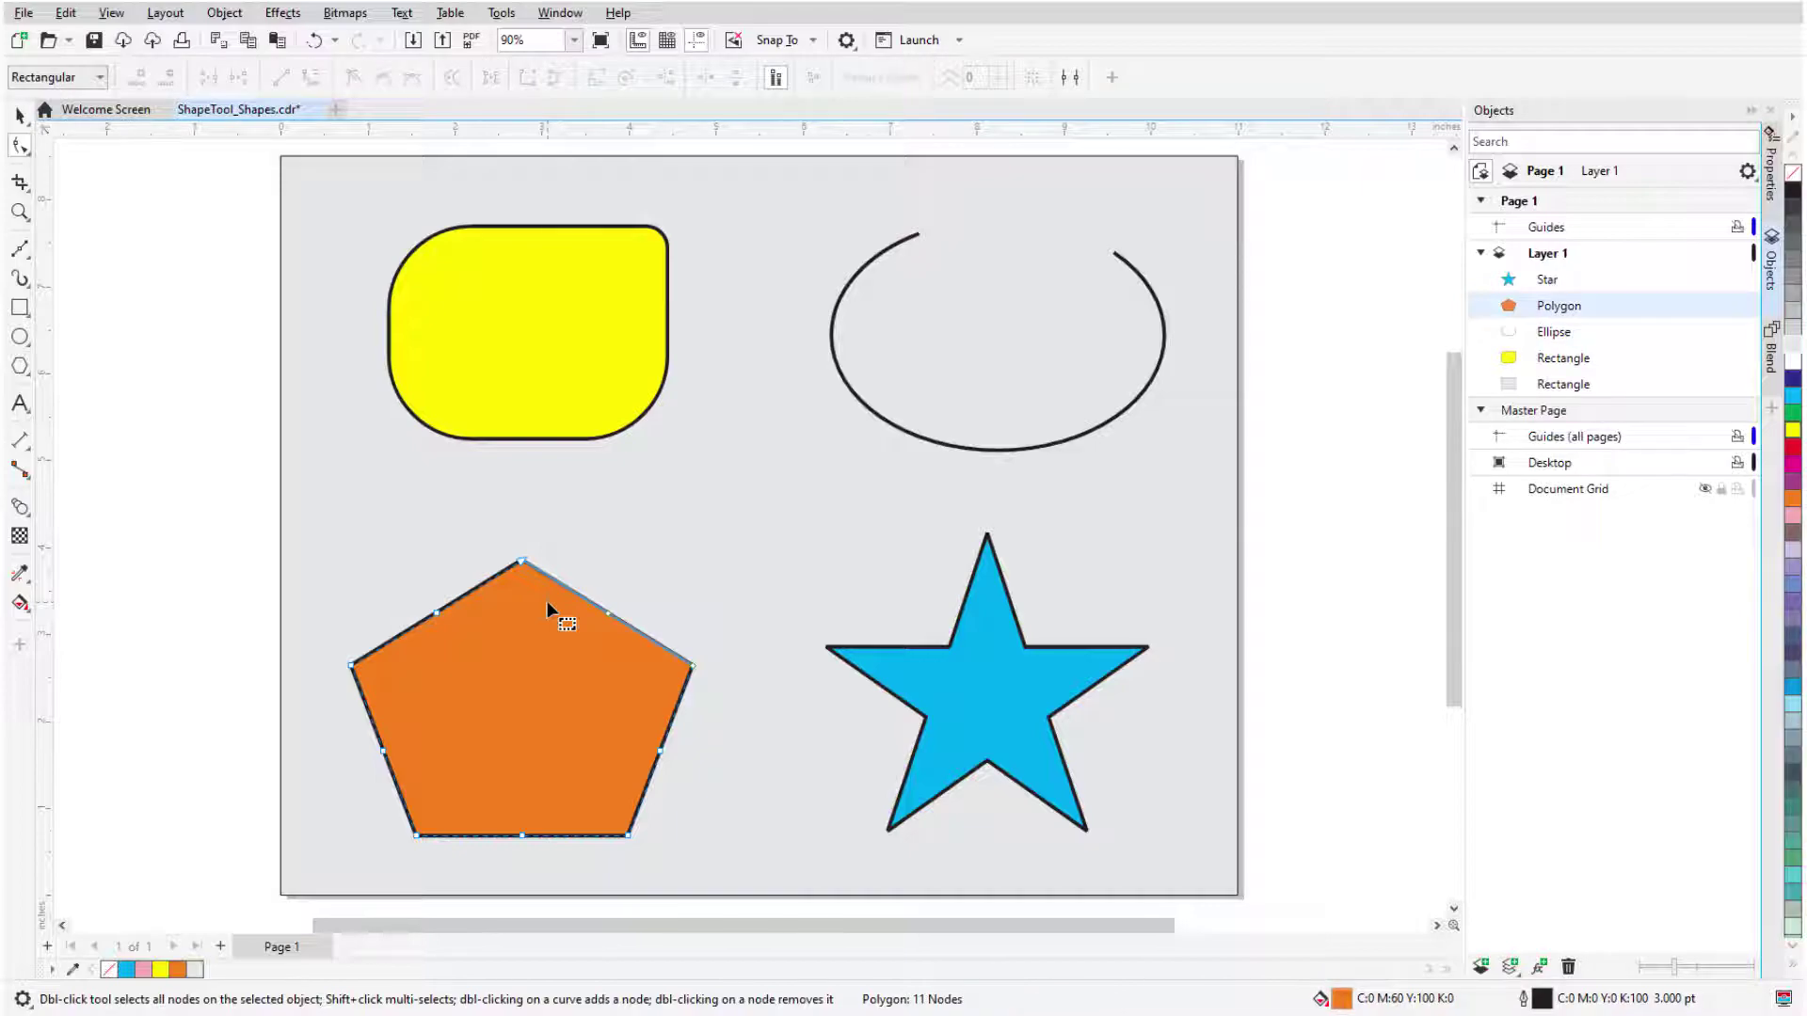
left_click_drag(436, 612, 480, 674)
left_click_drag(523, 563, 377, 581)
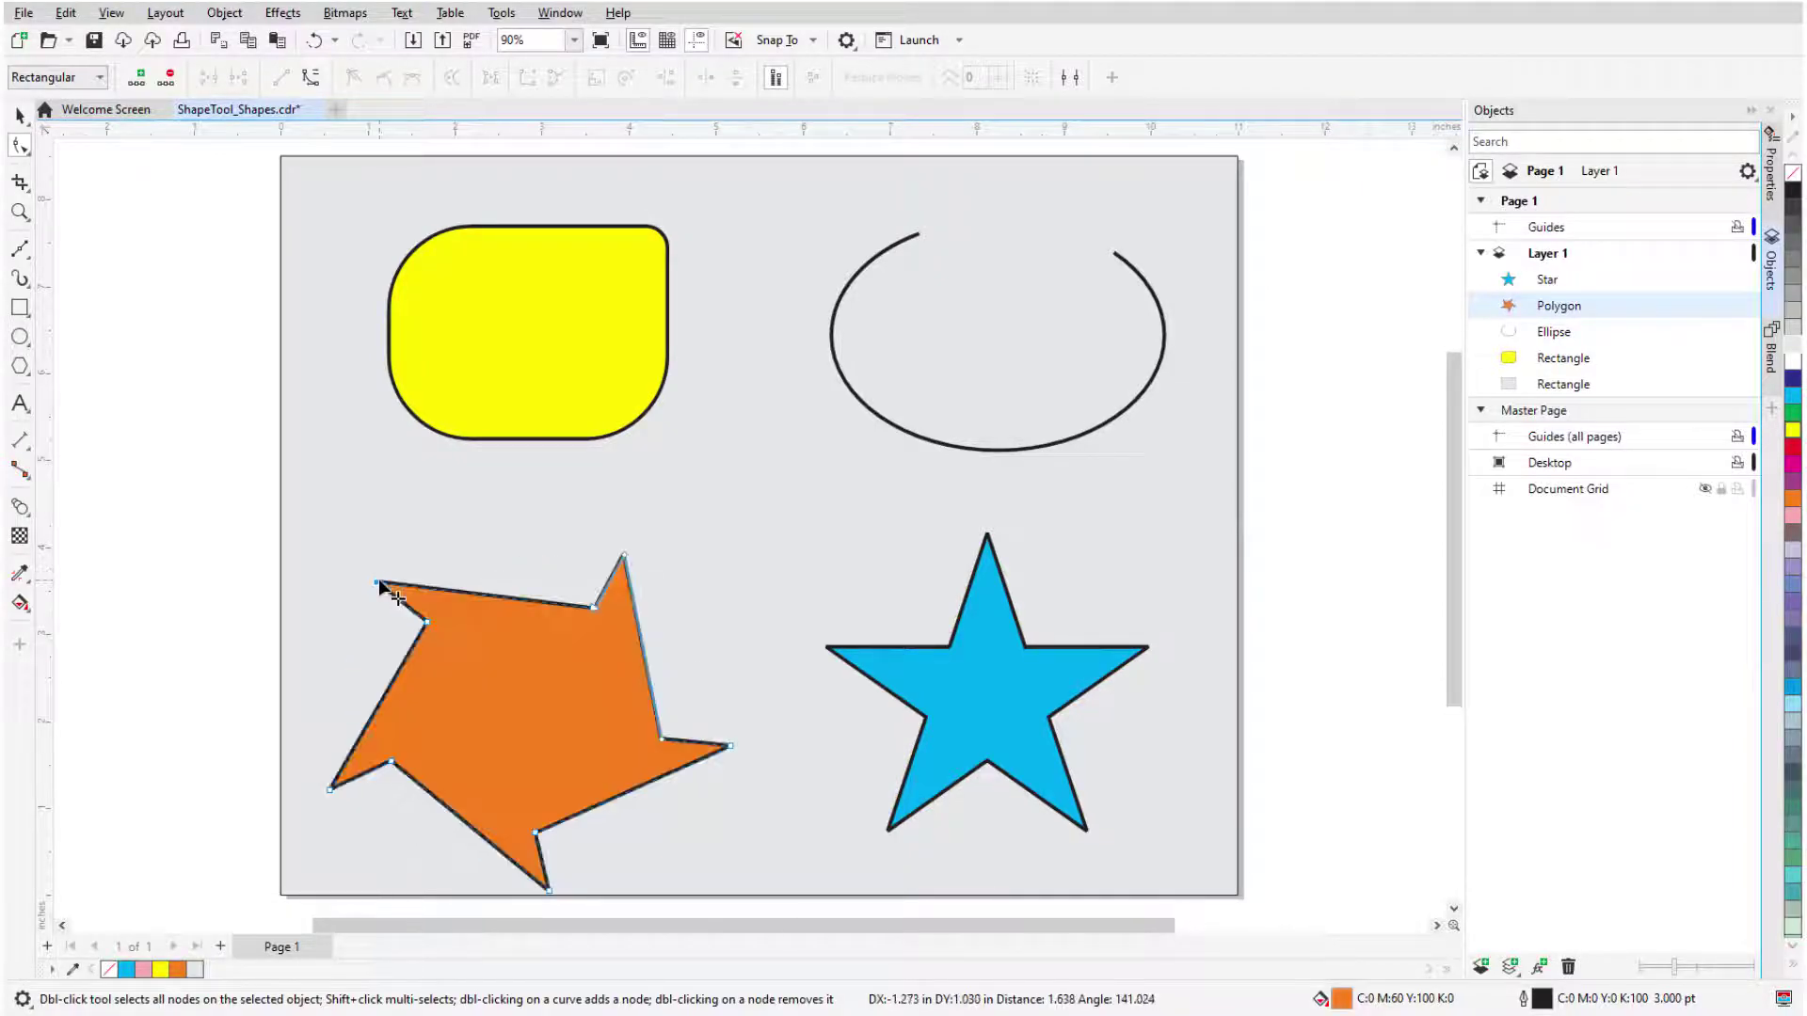
left_click(913, 686)
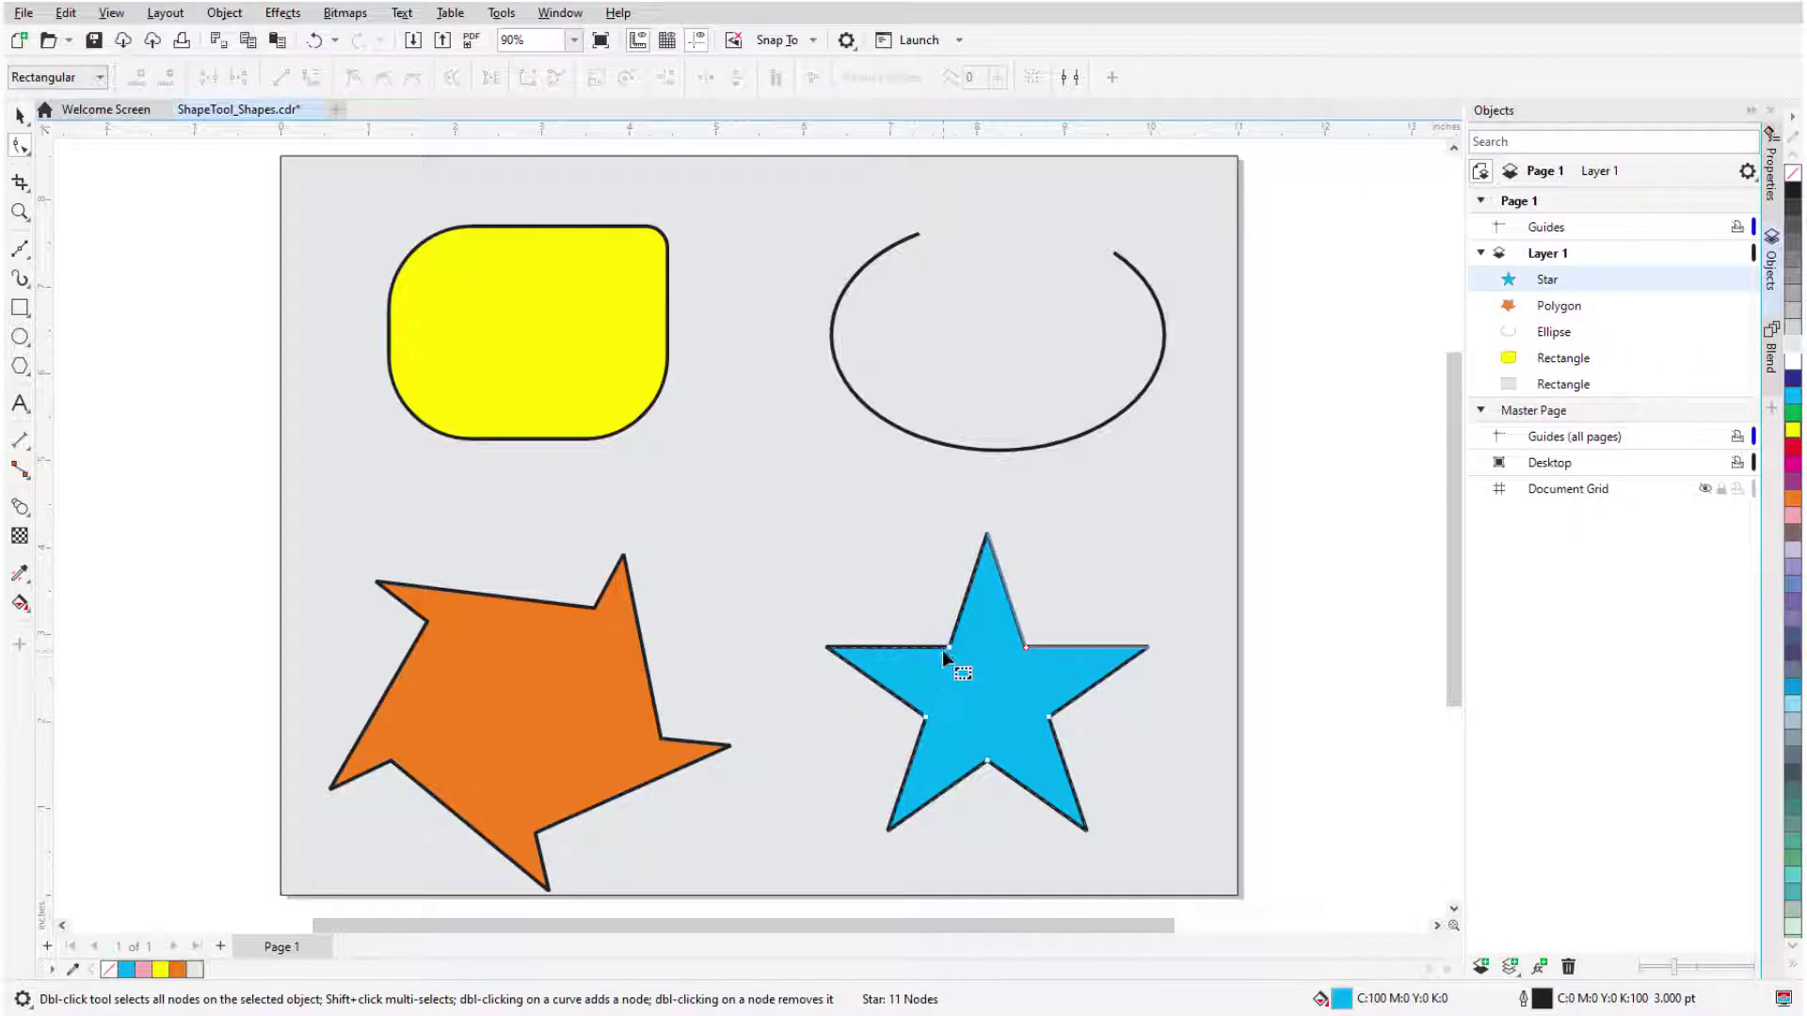
left_click_drag(947, 649, 923, 608)
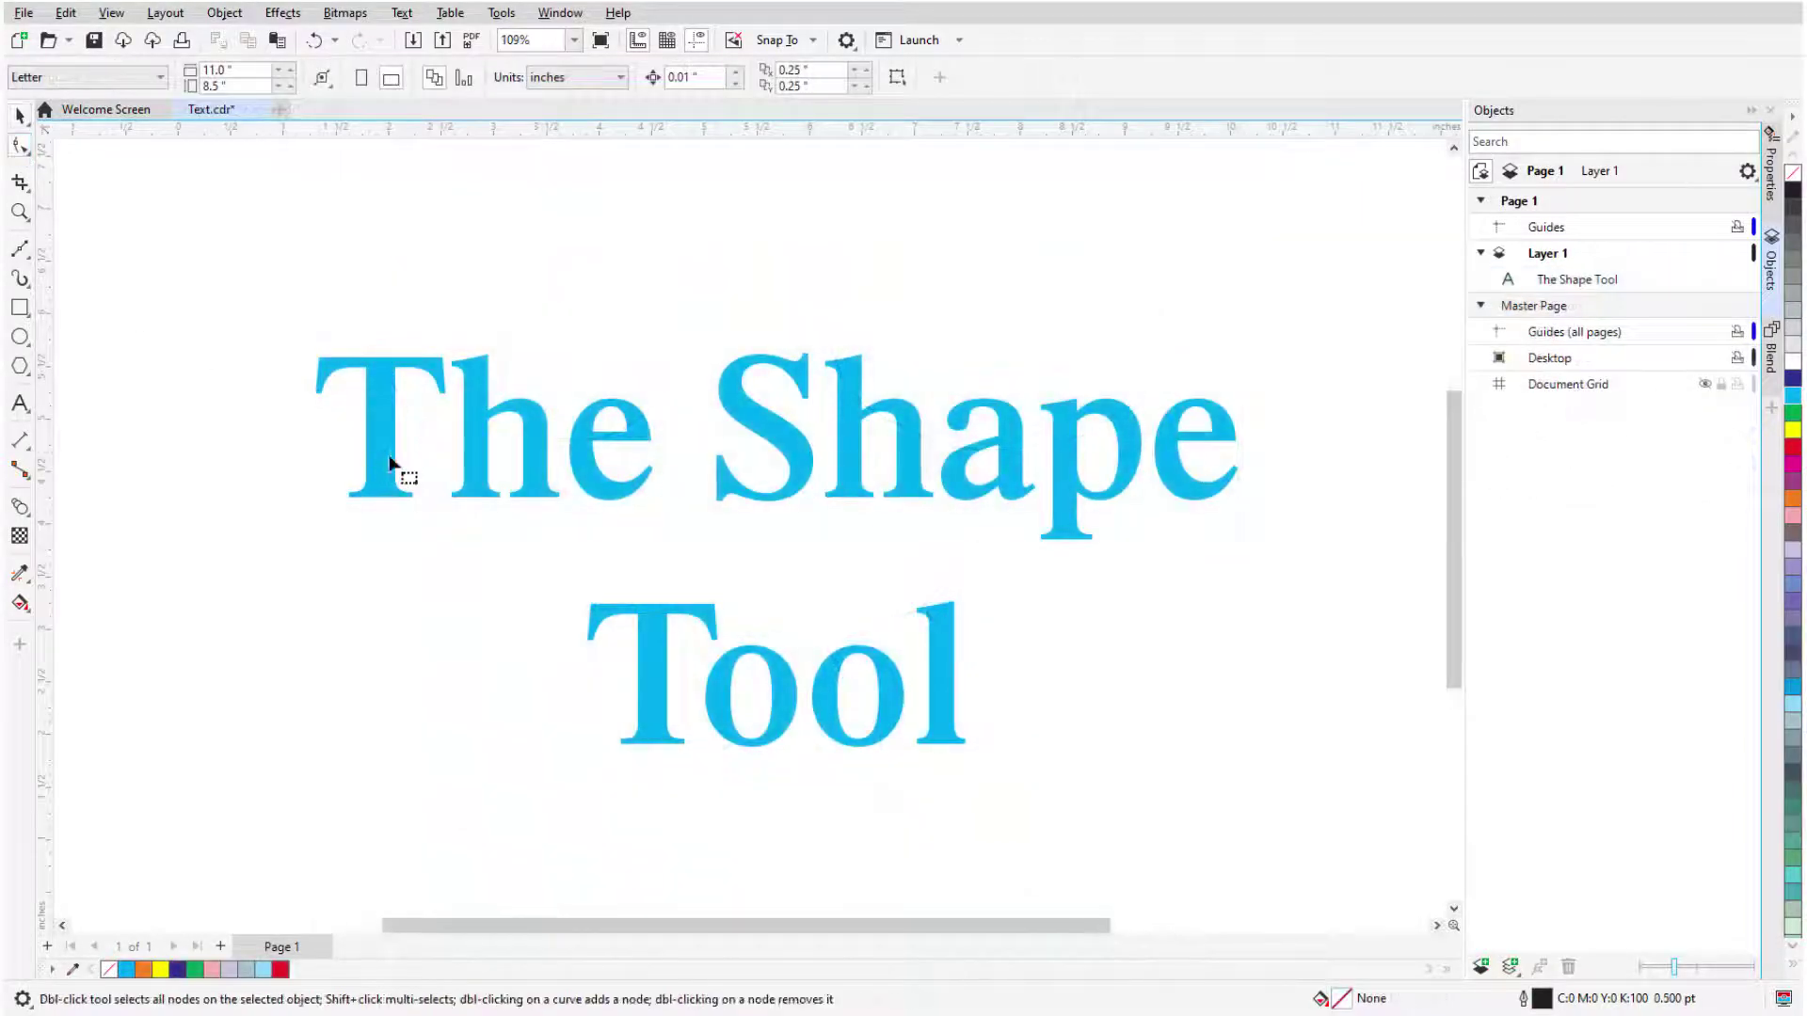
Step: Shift the h of "The" down to about -18 % and the h of "Shape" up to about 15 % vertical offset
left_click(484, 464)
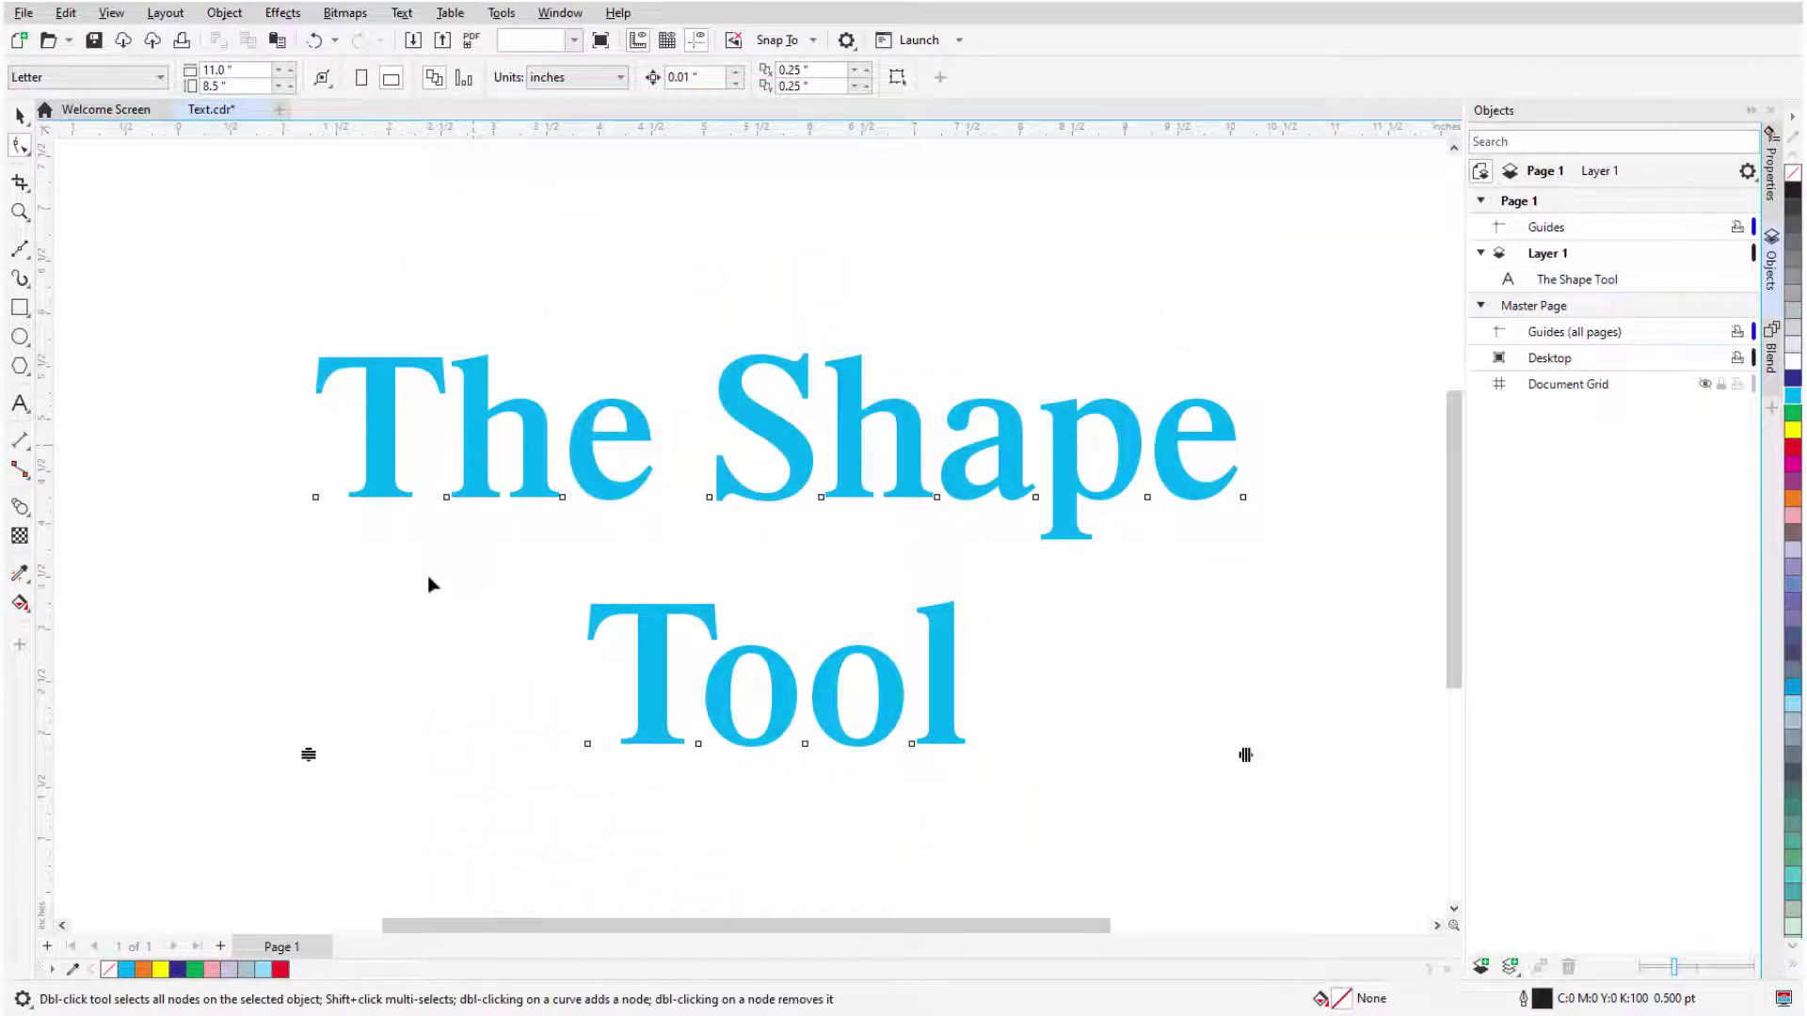
left_click(445, 506)
left_click_drag(443, 508, 451, 533)
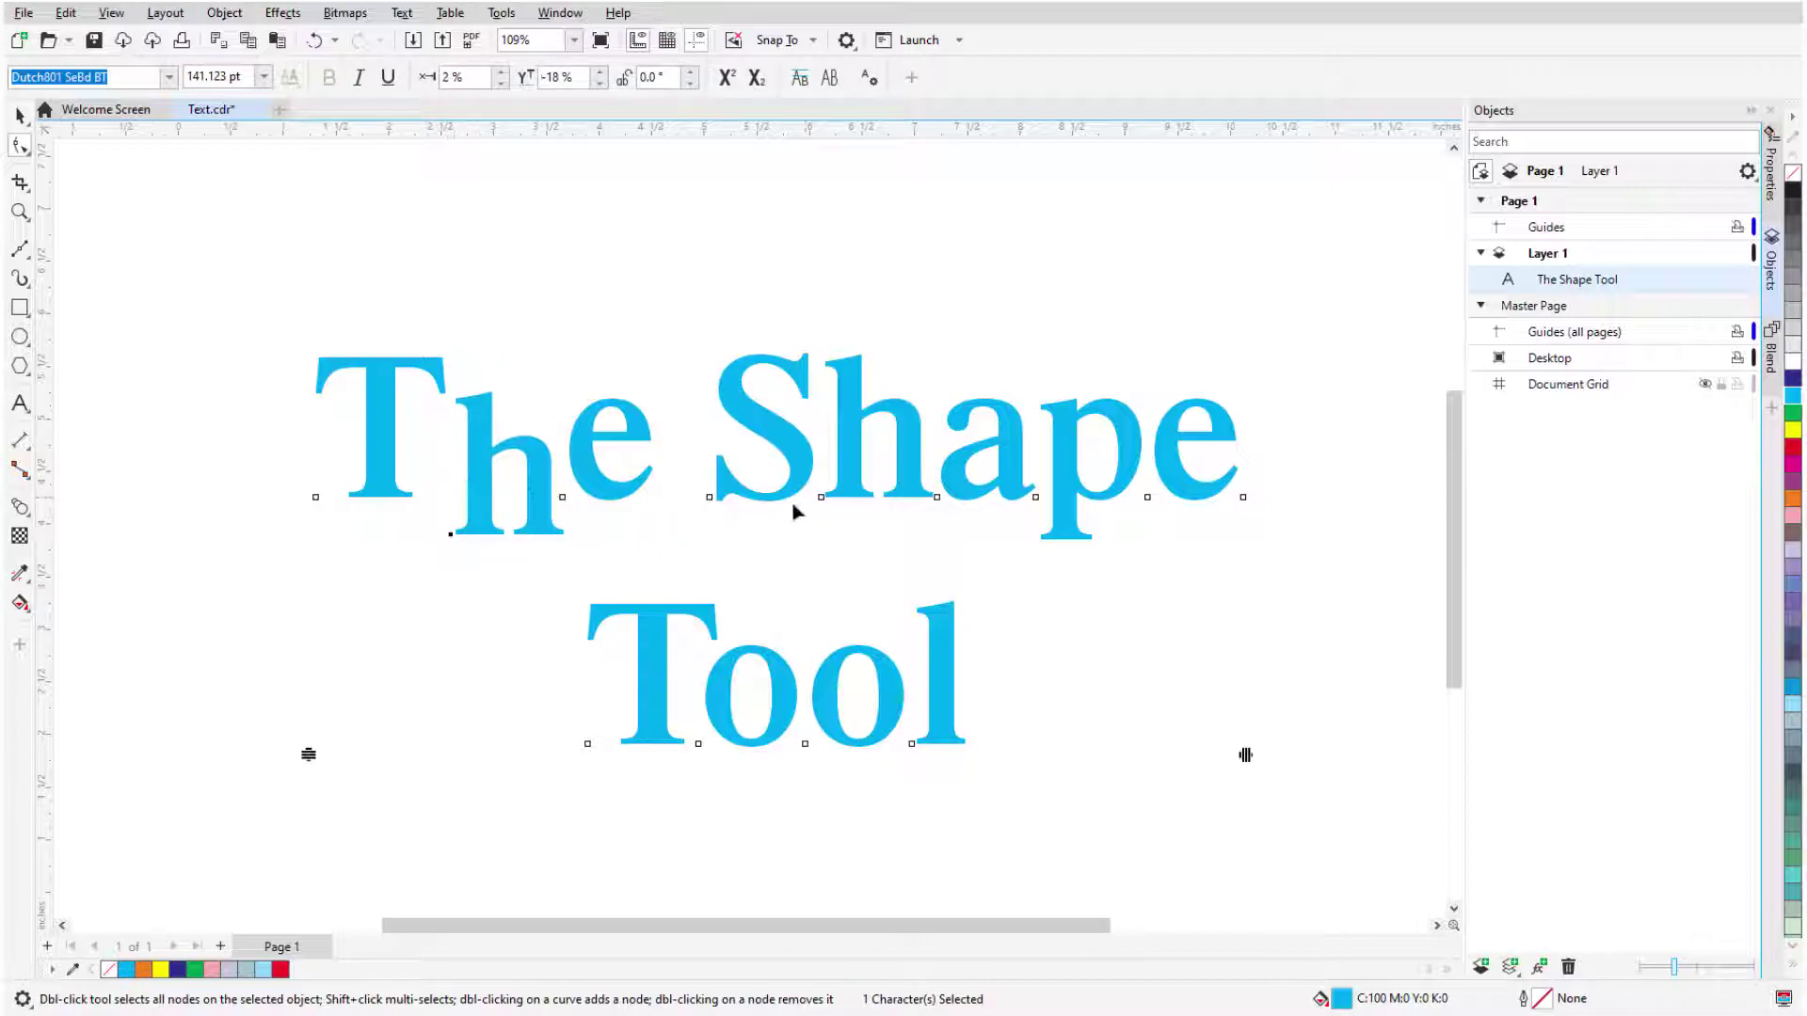
left_click_drag(821, 498, 830, 466)
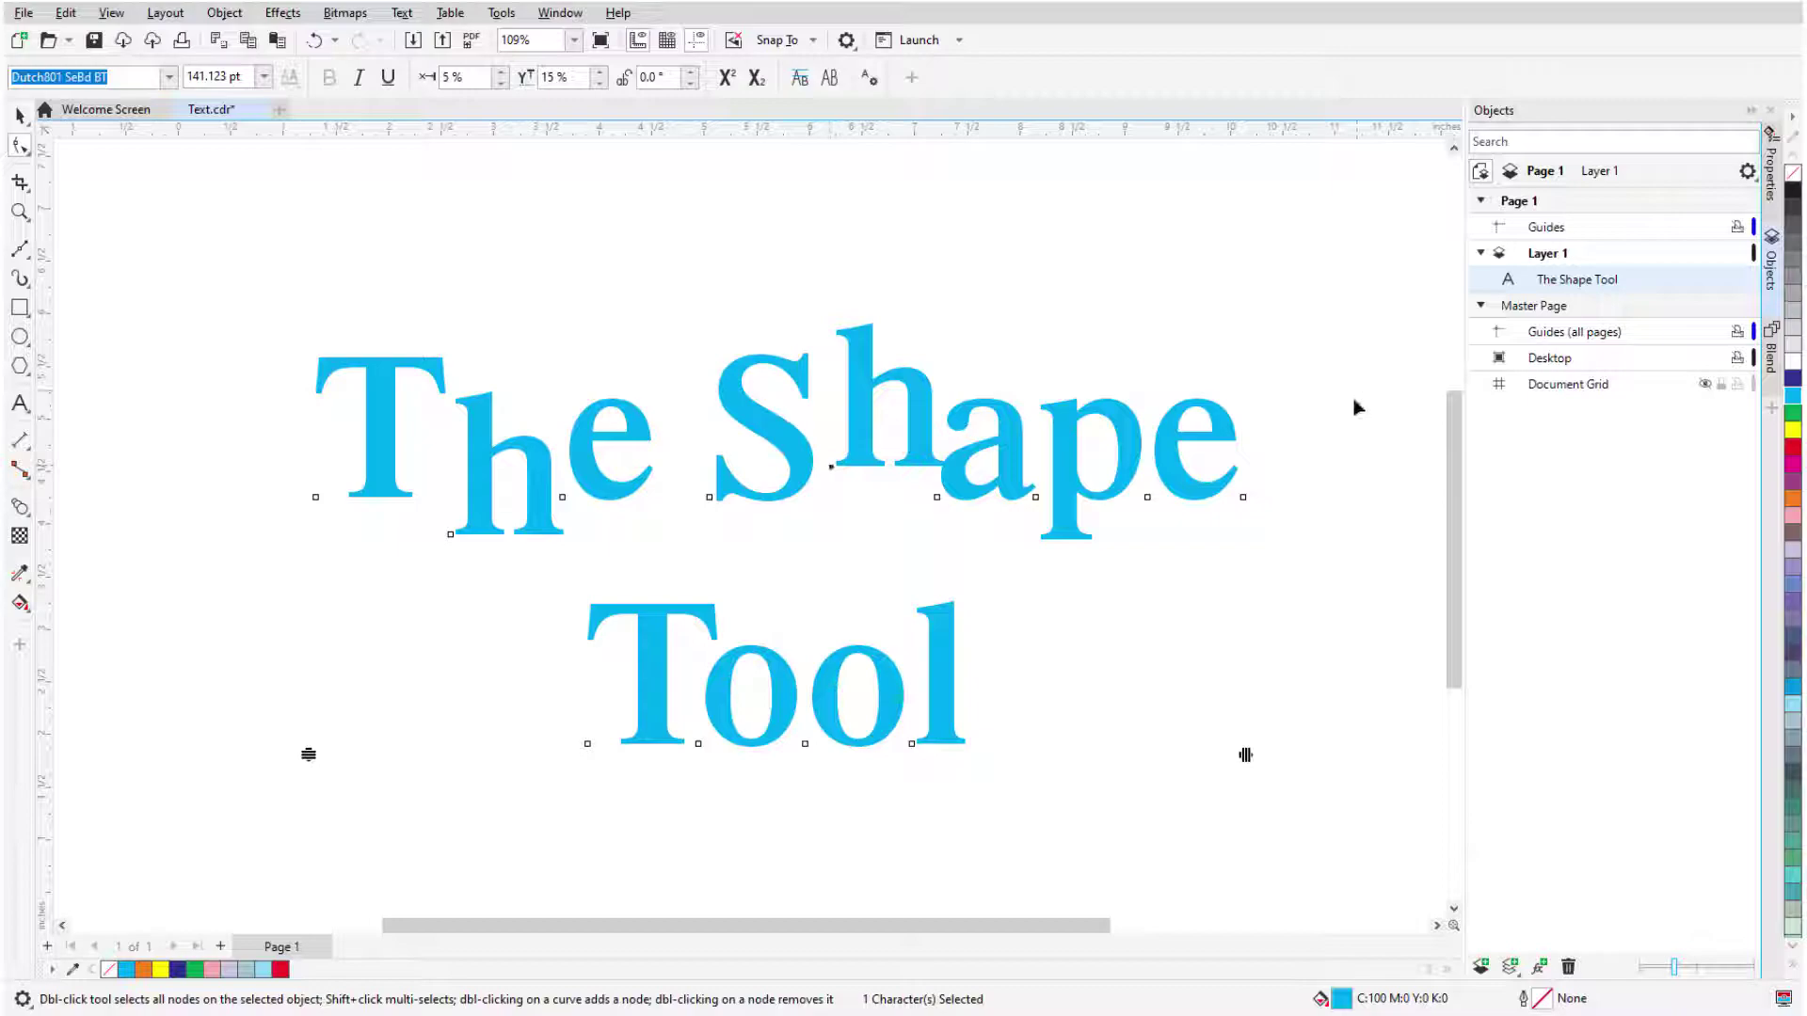
Step: Recolour single letters: the e of "Shape" magenta, the second o of "Tool" yellow and the e of "The" dark blue
left_click(1147, 497)
left_click(1792, 480)
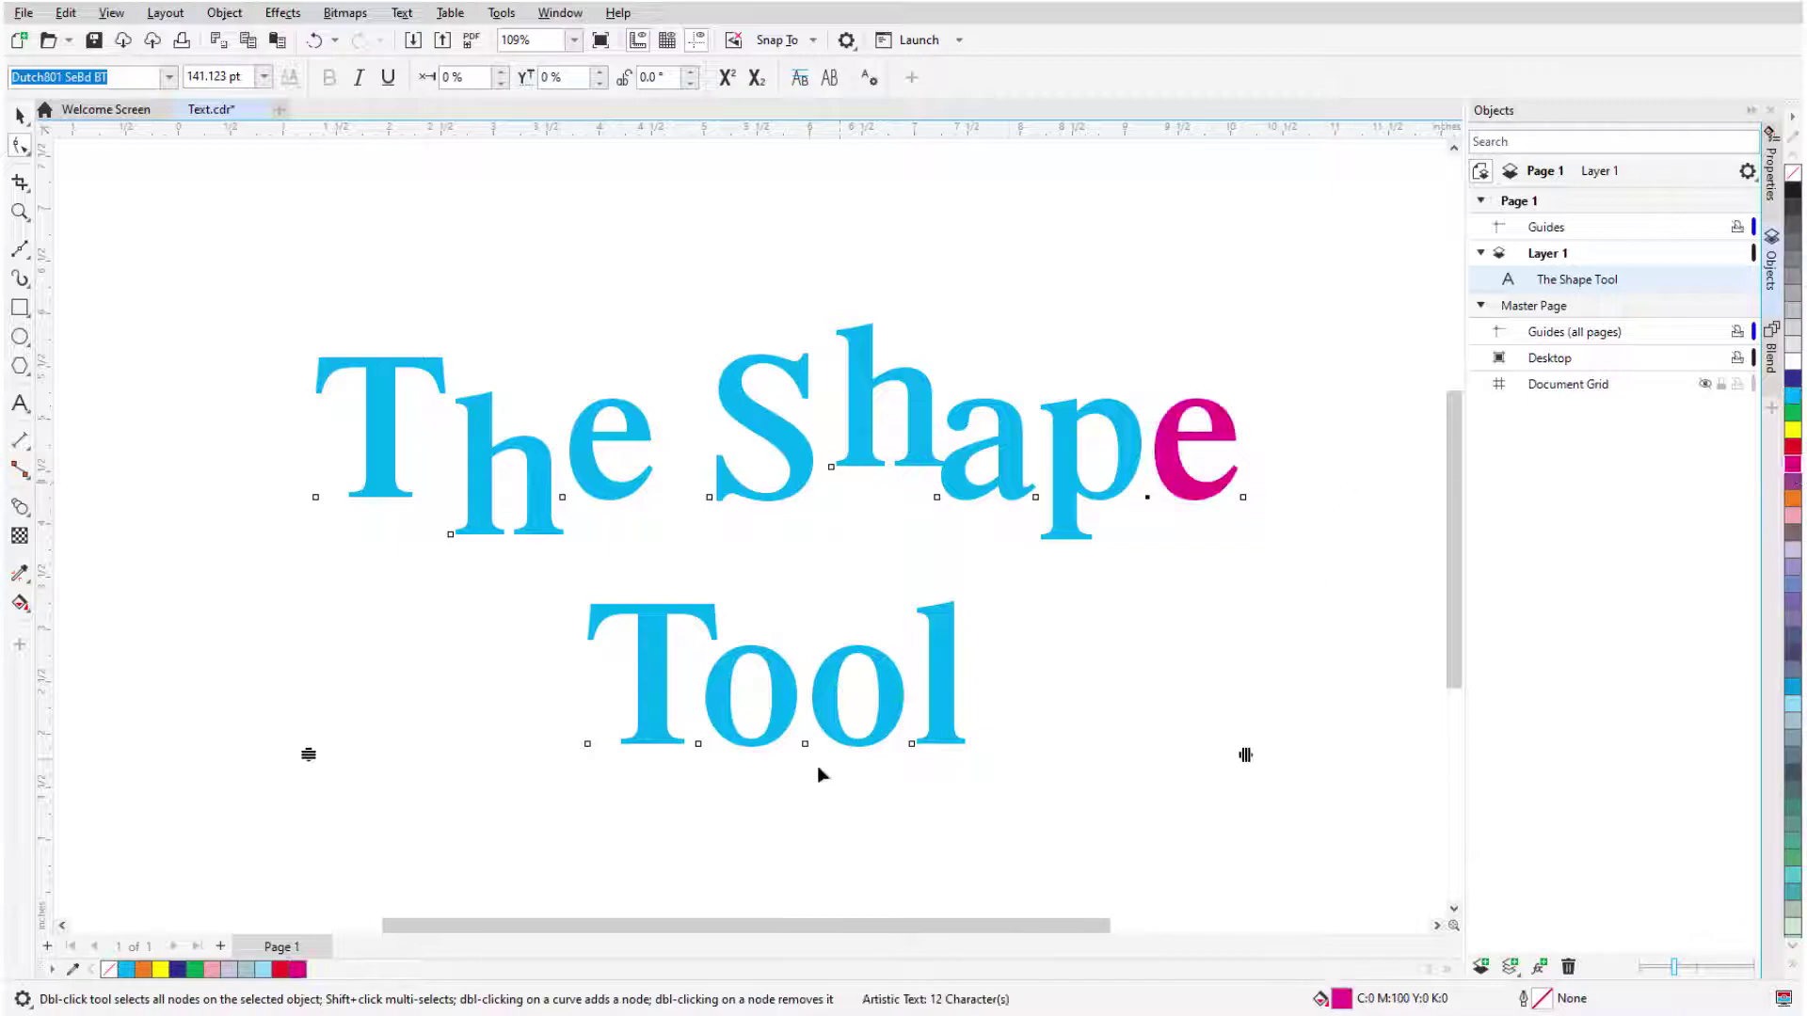
left_click(805, 743)
left_click(1792, 430)
left_click(562, 497)
left_click(1793, 379)
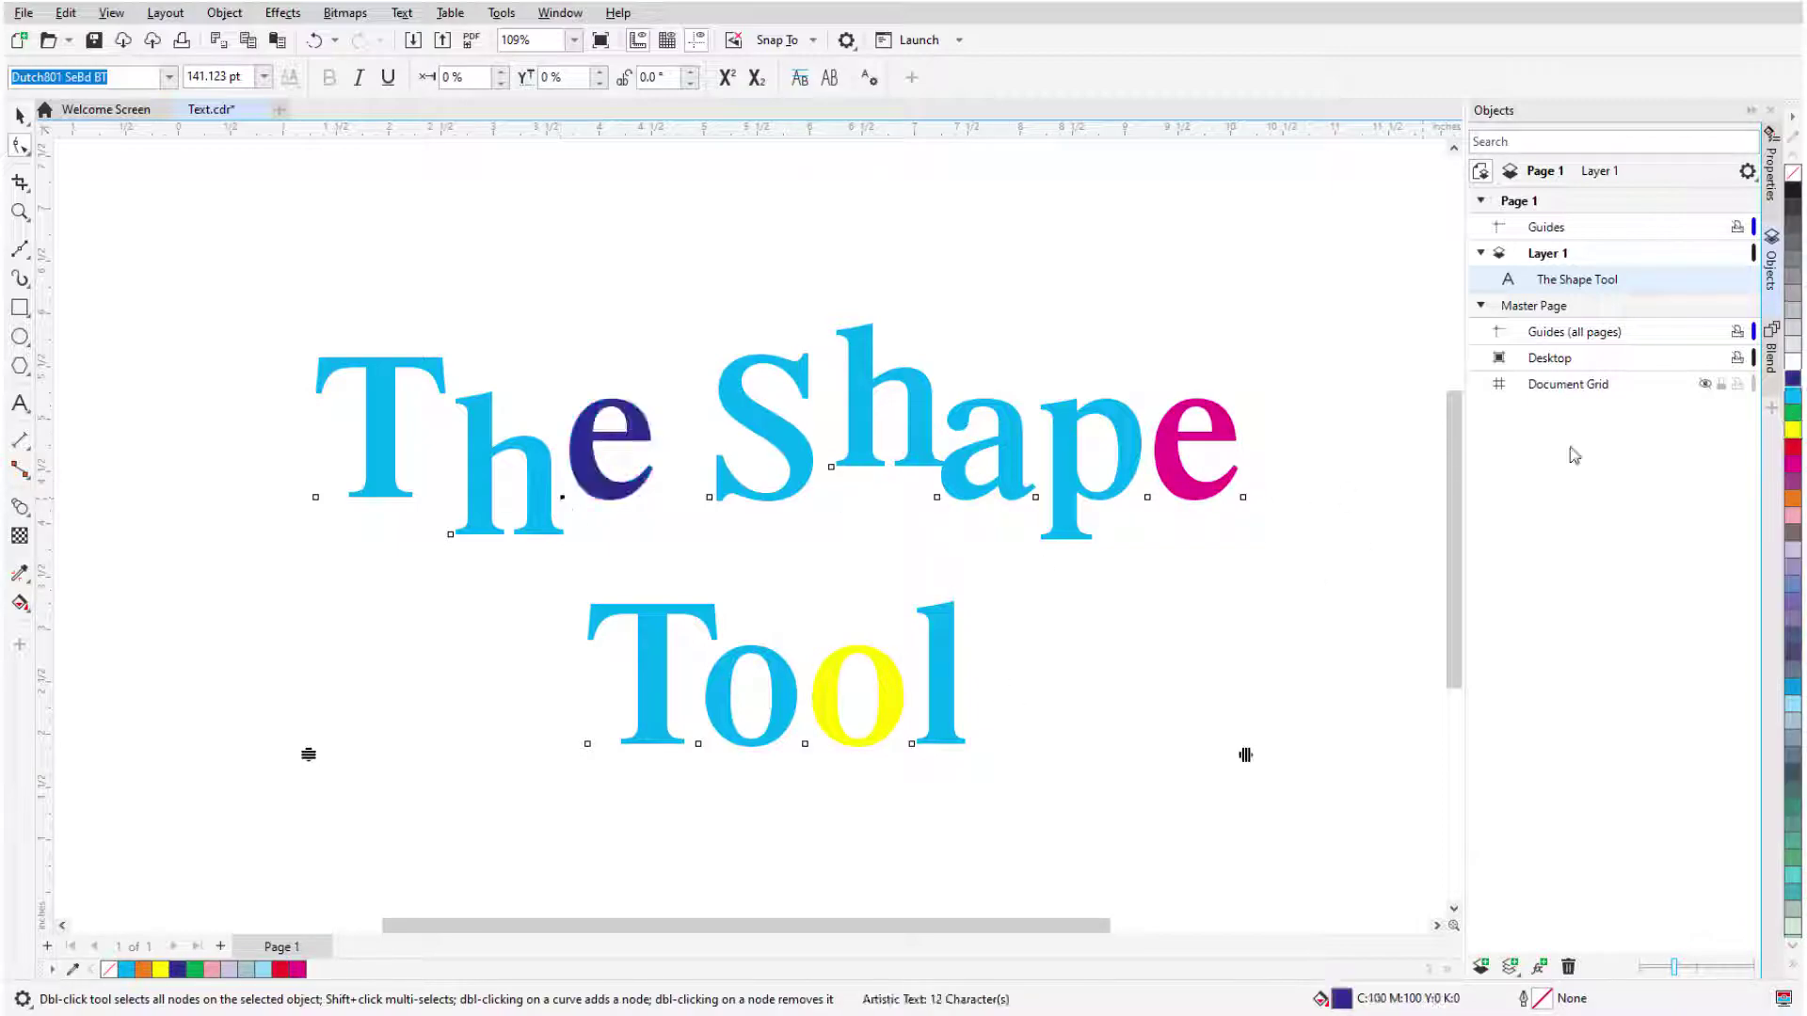
Step: Rotate the h of "Shape" counterclockwise and change the font of the first o in "Tool" to Garamond
left_click(830, 465)
left_click_drag(691, 77, 690, 62)
left_click(698, 745)
left_click(113, 77)
type("Garamond")
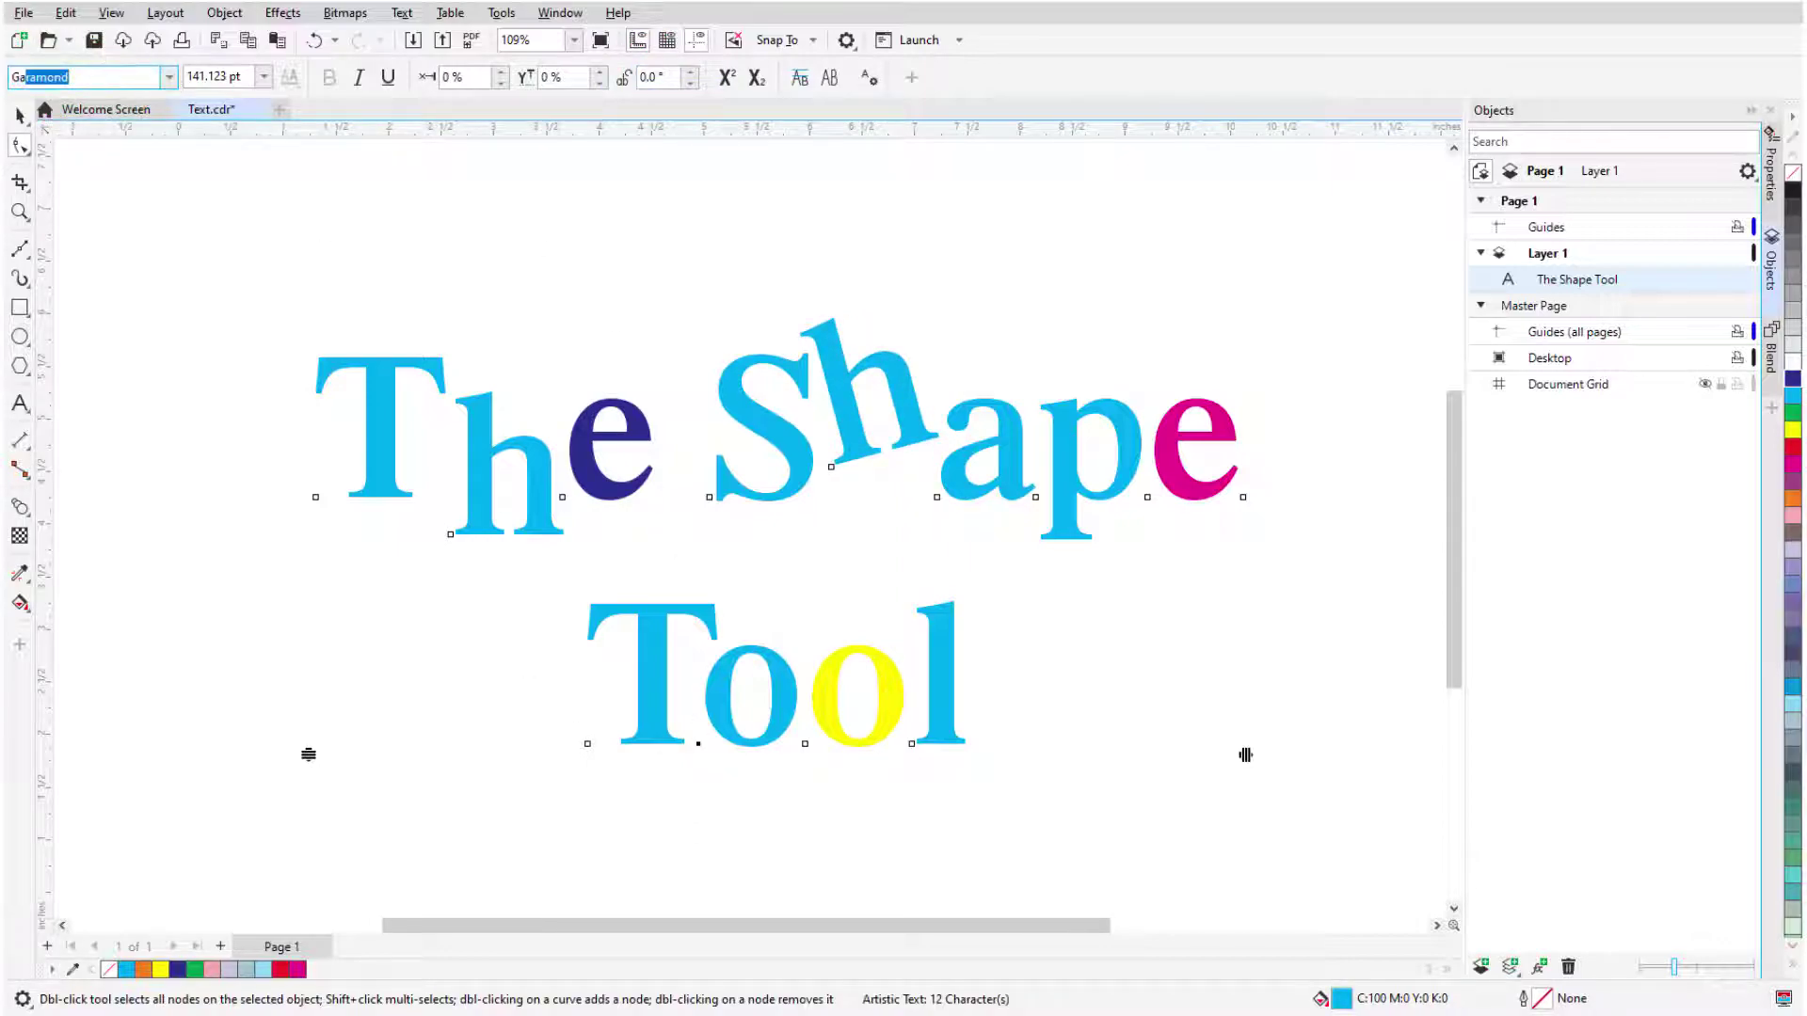
key("Return")
Step: Shift the a and p of "Shape" left and down by about 8 % and fill them with muted purple (C:40 M:40 Y:0 K:20)
left_click_drag(915, 473, 1020, 513)
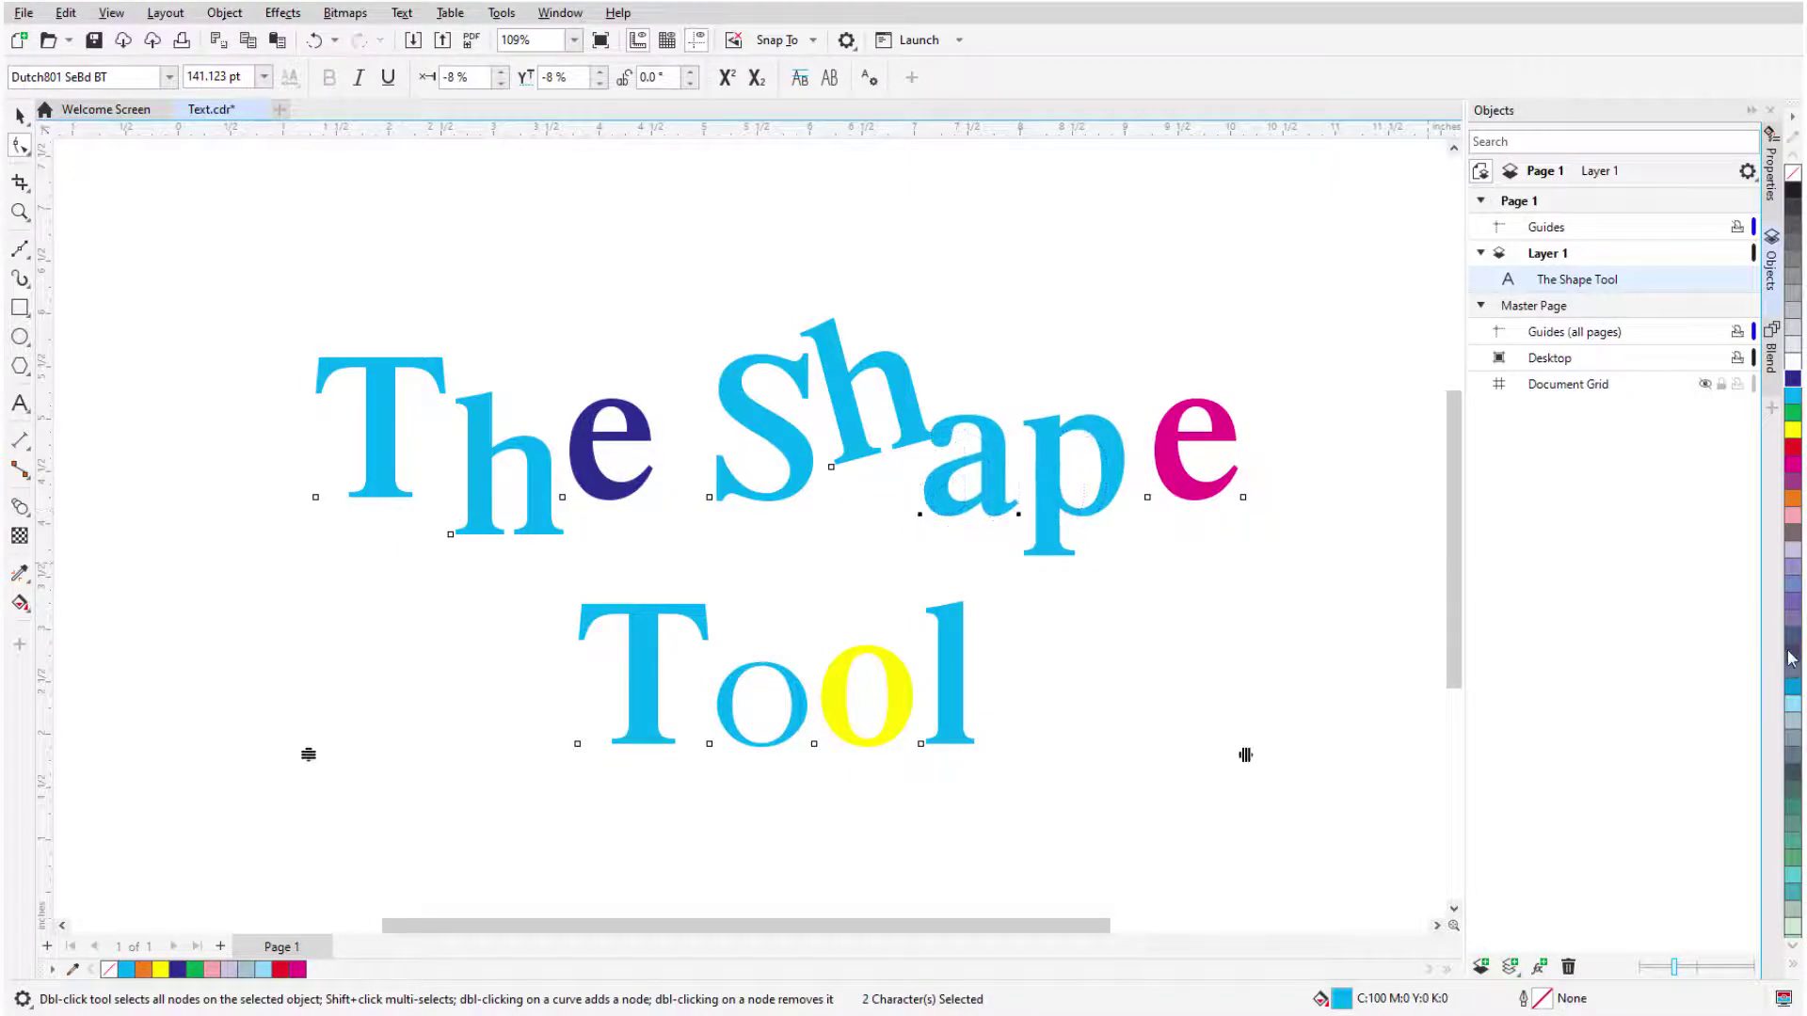
left_click(1793, 618)
Step: Widen the character spacing of the whole text and increase the spacing between its two lines
mouse_move(1245, 755)
left_mouse_down()
mouse_move(1395, 747)
mouse_move(1330, 769)
mouse_move(1280, 755)
left_mouse_up()
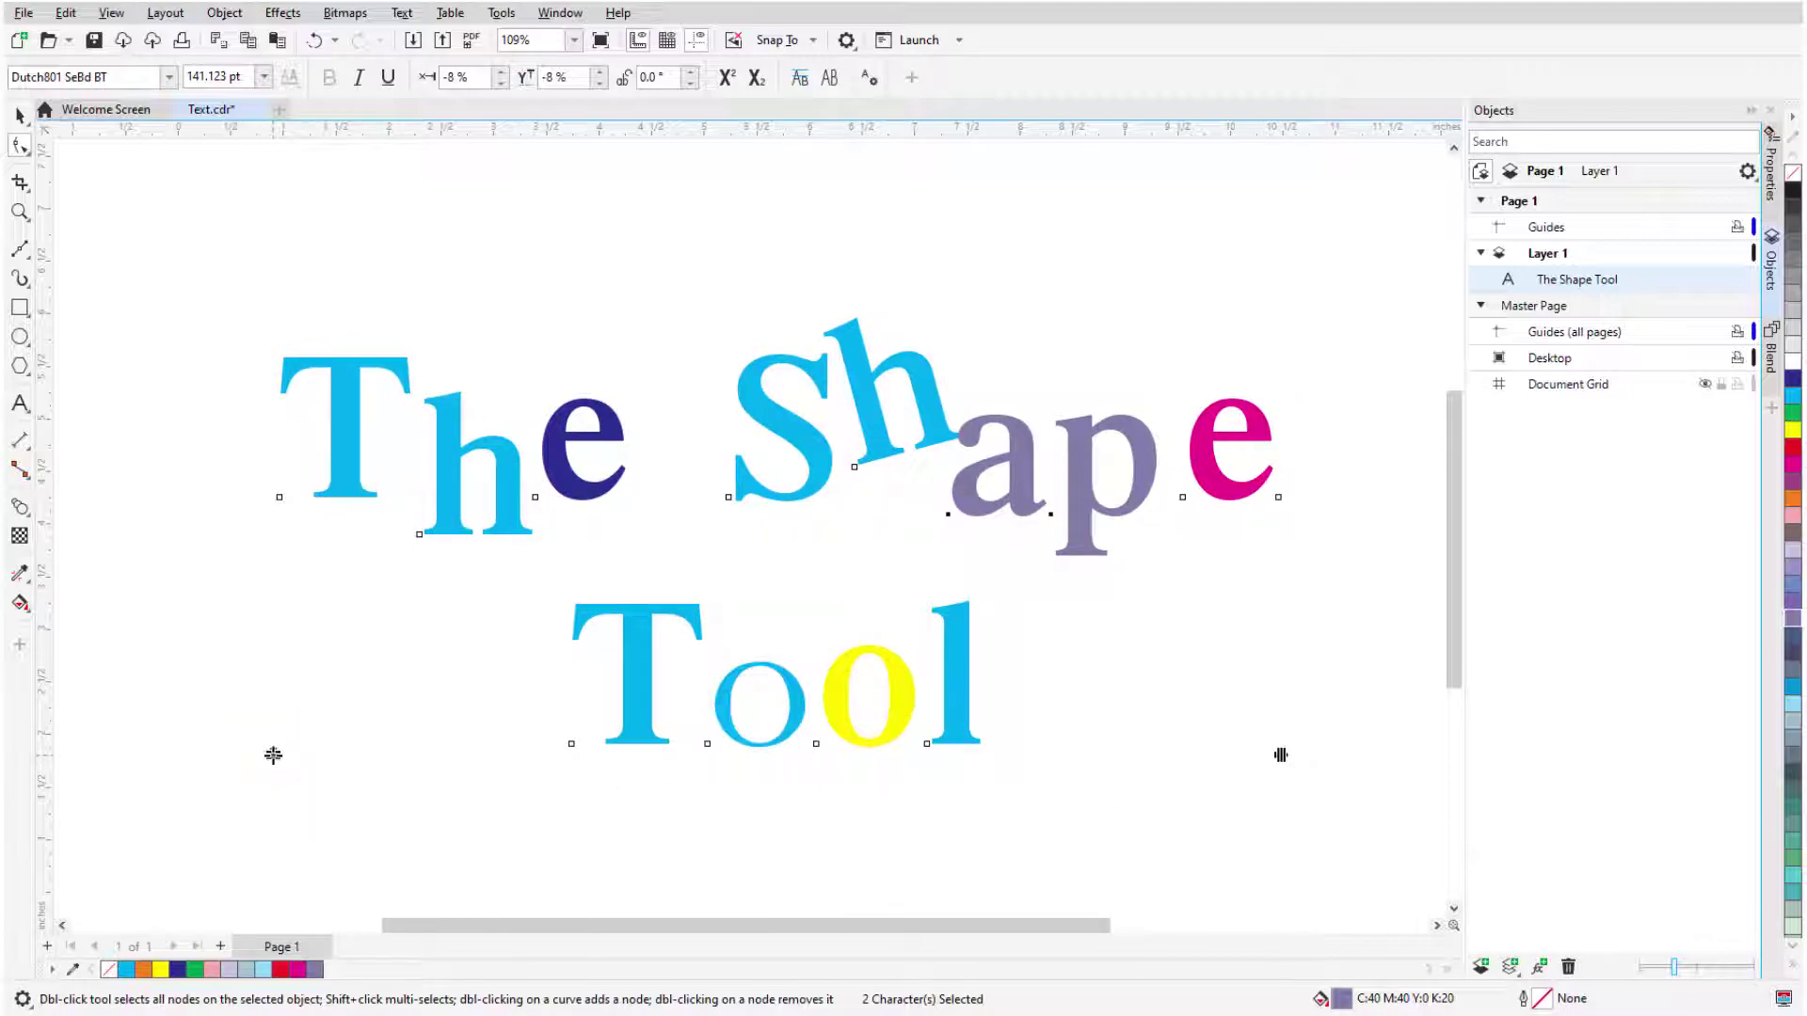
mouse_move(274, 750)
left_mouse_down()
mouse_move(278, 863)
mouse_move(273, 783)
left_mouse_up()
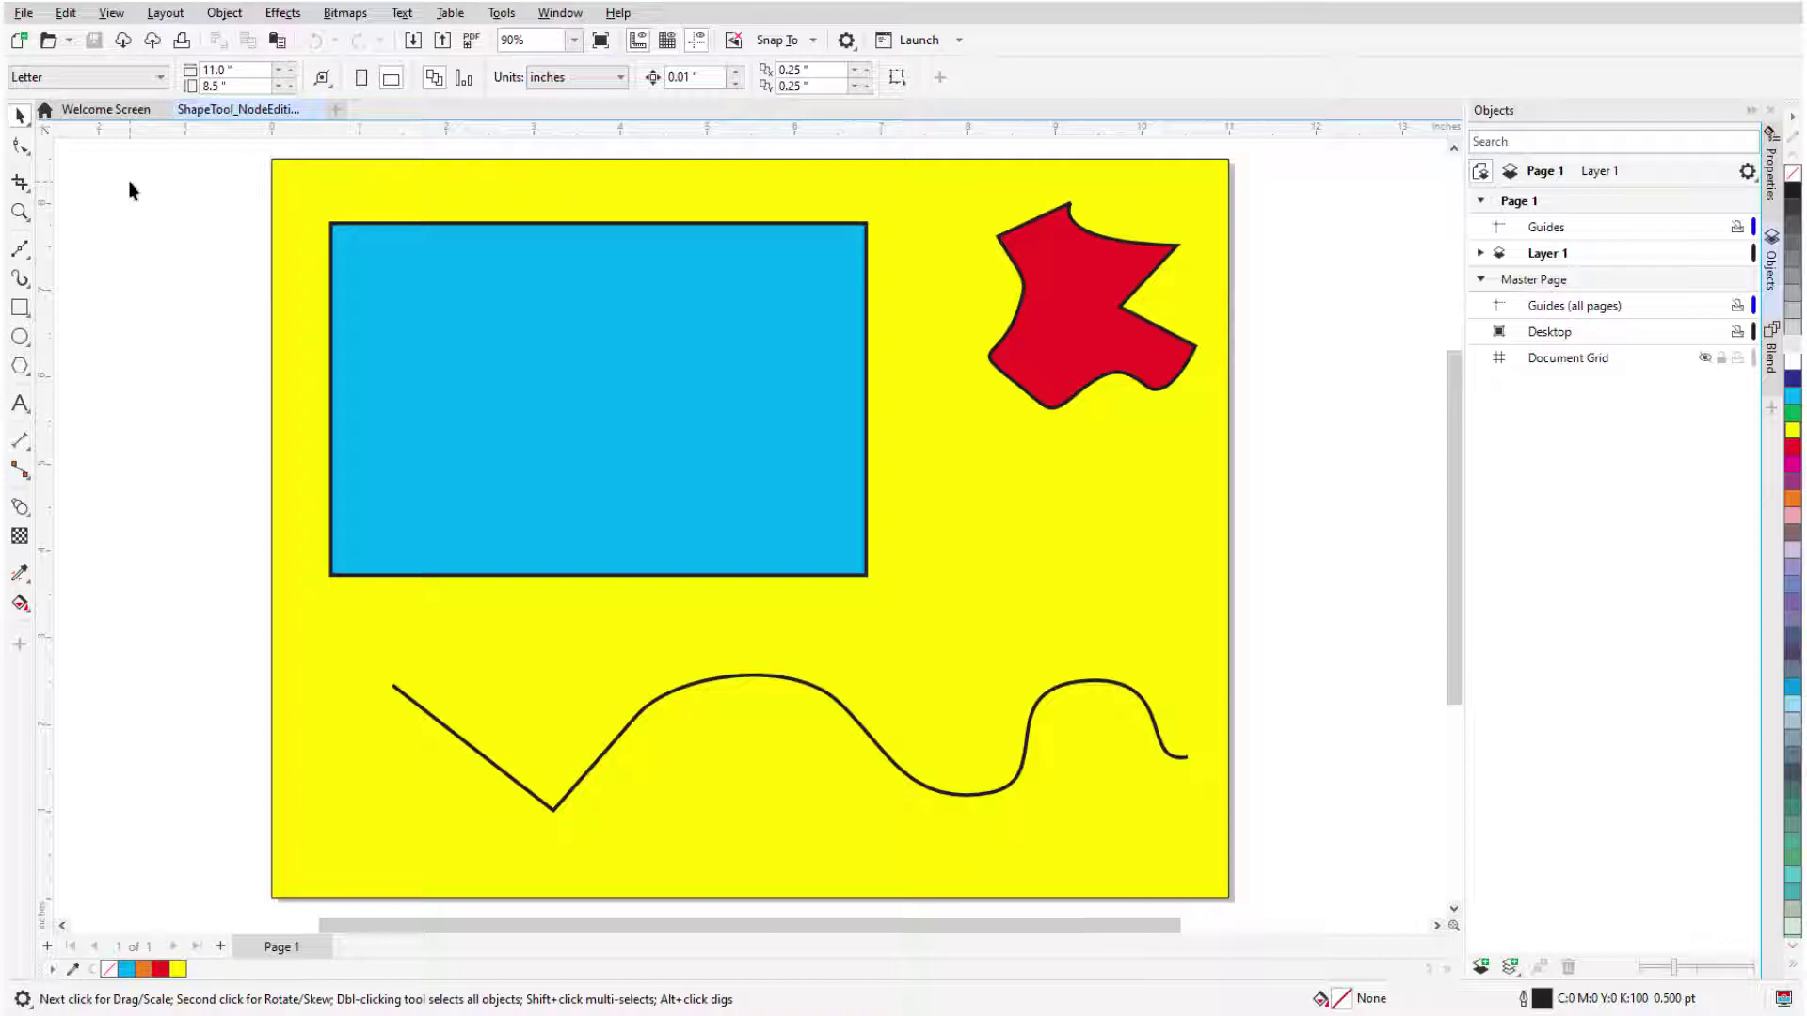
Step: Convert the blue rectangle to curves, and move its lower-right node inward and its upper-right node outward and slightly down
left_click(680, 337)
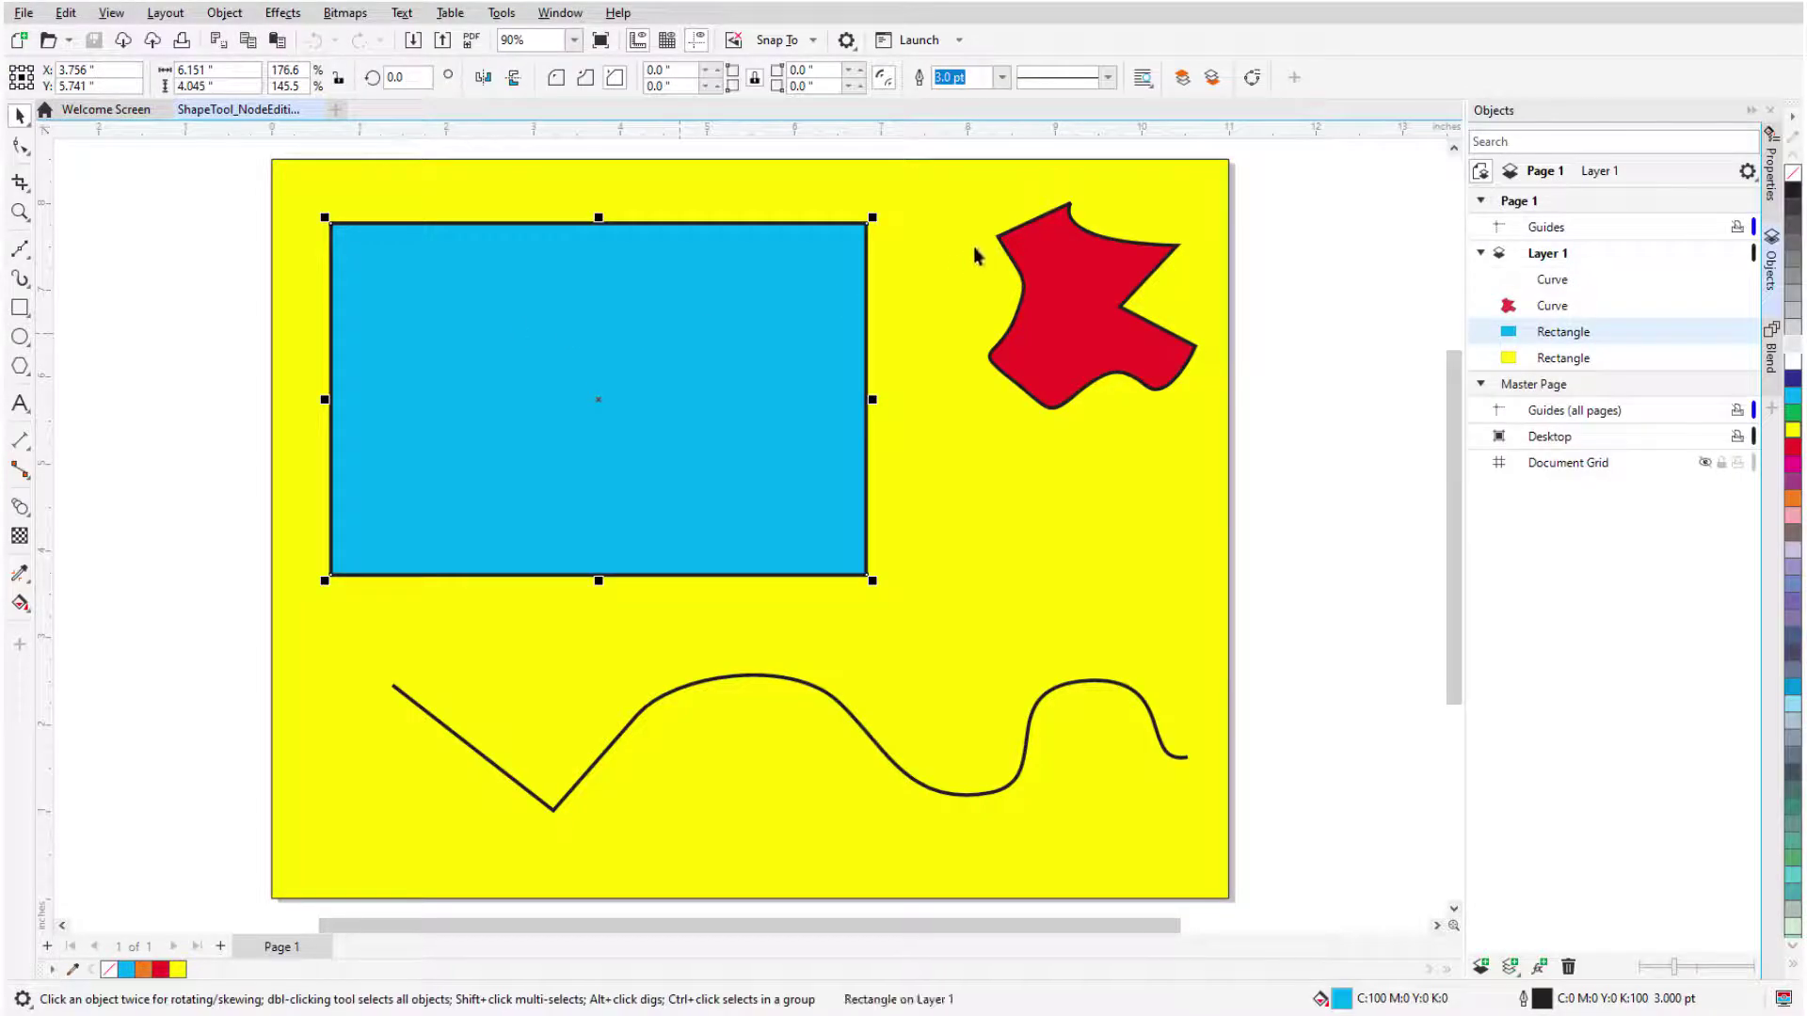
left_click(1252, 82)
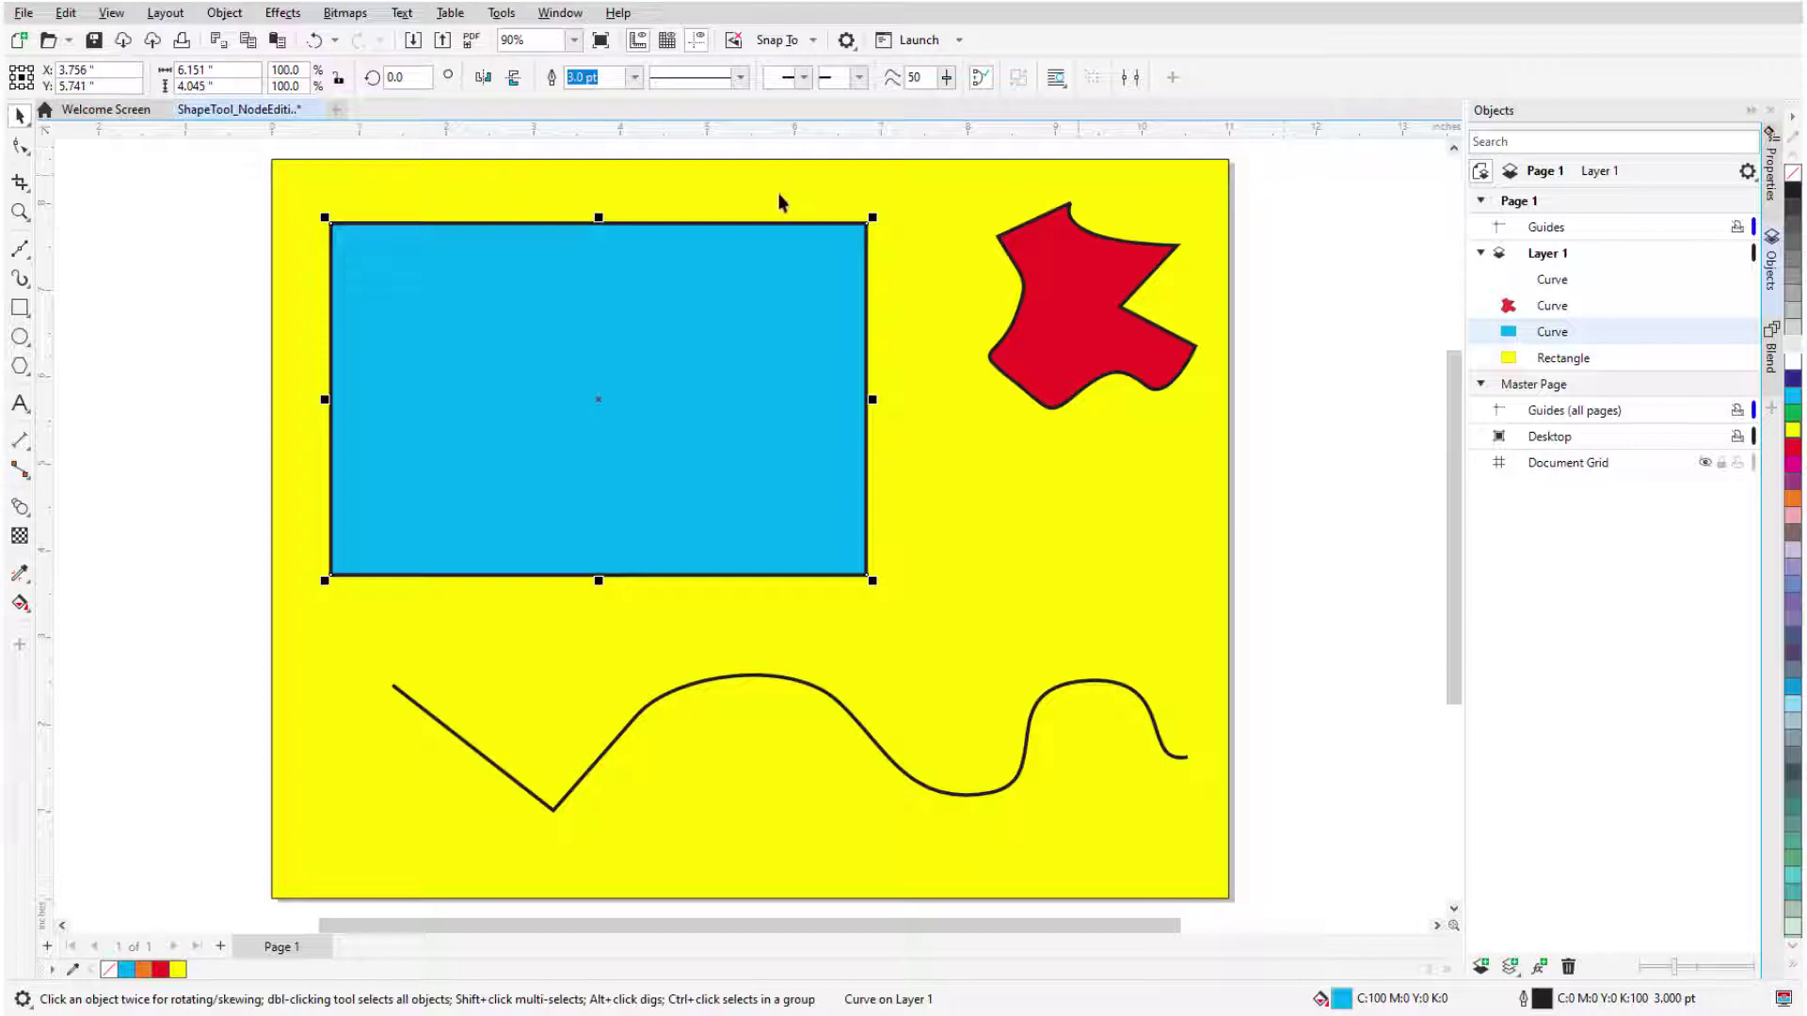
left_click(20, 146)
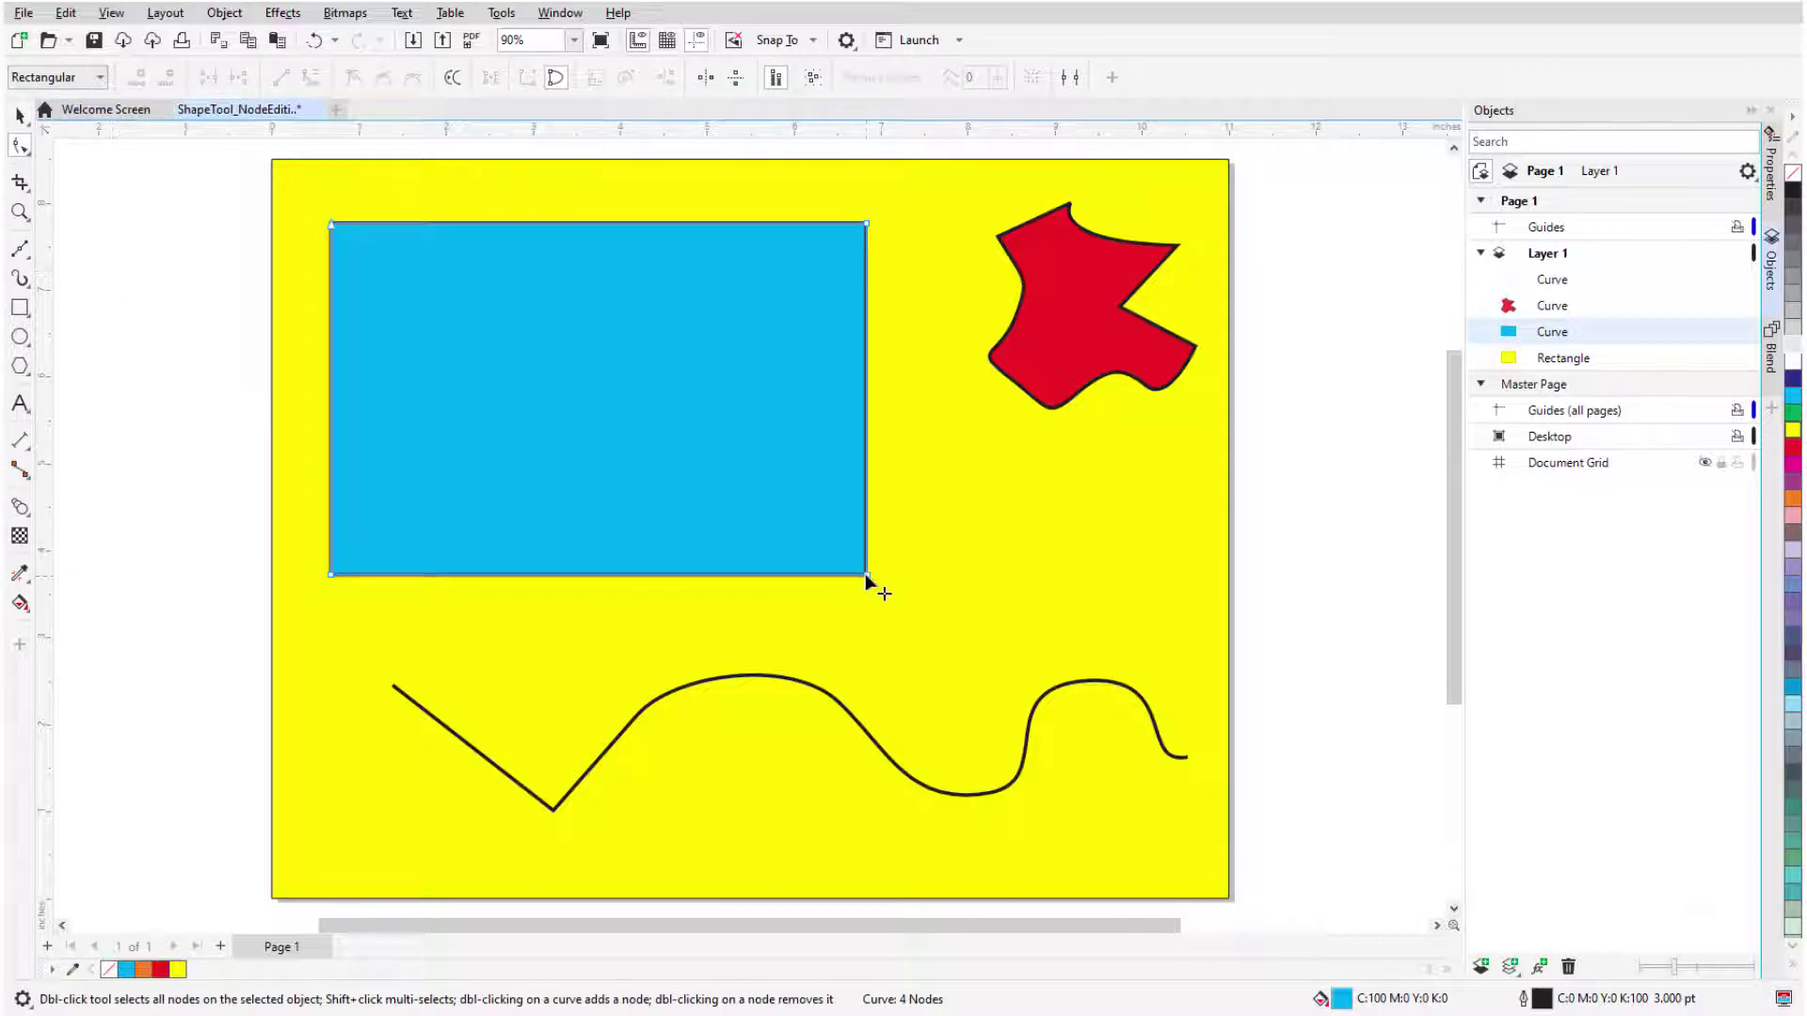
left_click_drag(866, 574, 824, 529)
left_click_drag(867, 224, 913, 258)
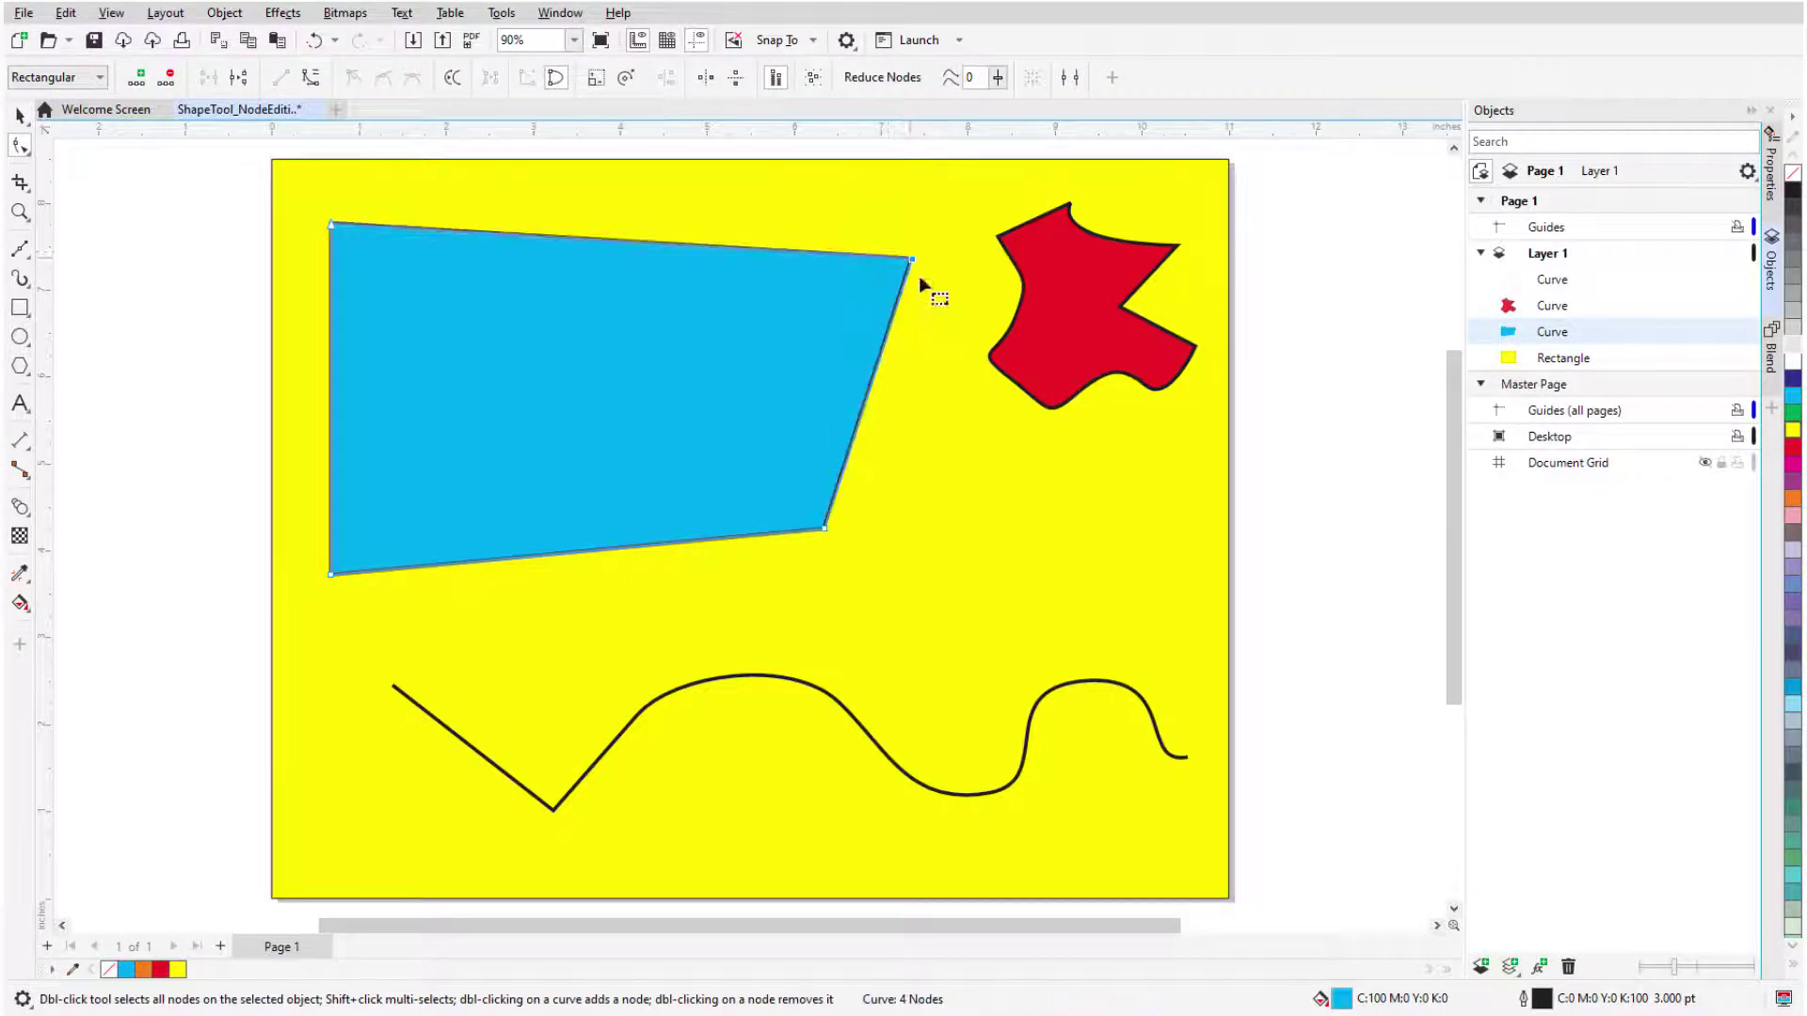
Step: Examine the nodes of the red shape and of the wavy line
left_click(1119, 338)
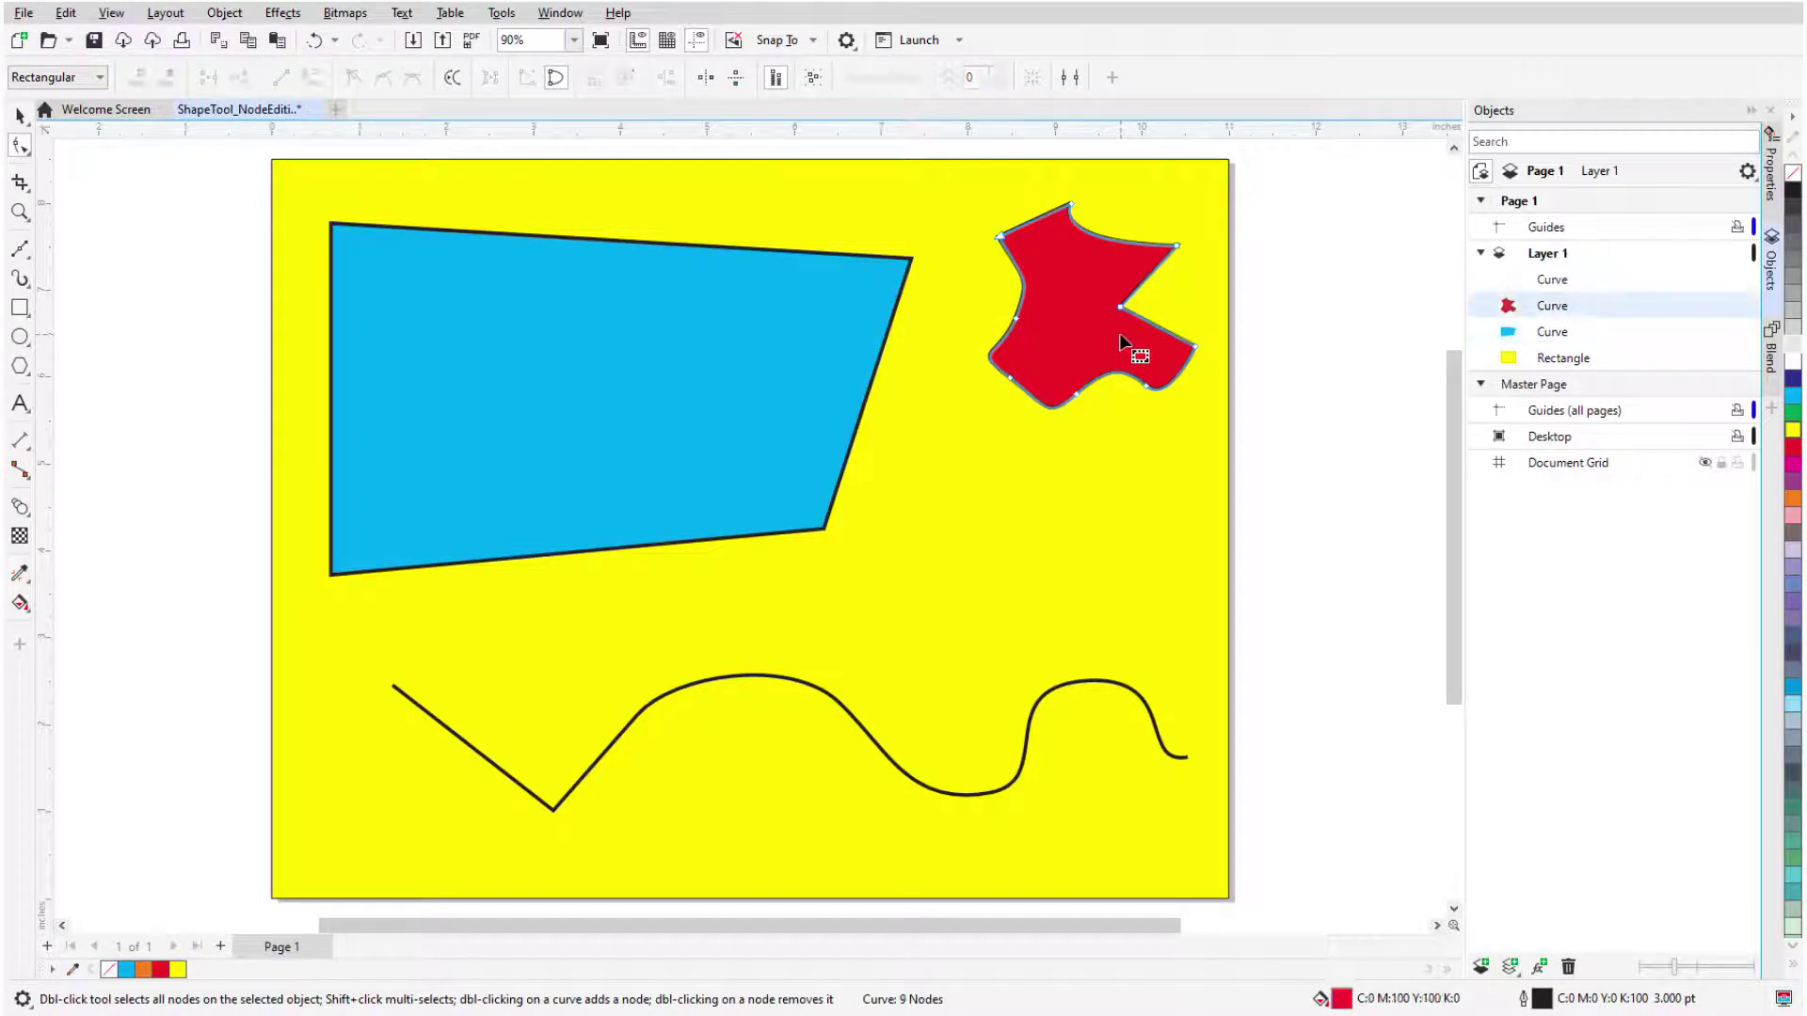
left_click(1101, 680)
Step: Convert the blue shape's upper edge to a curve and bend it downward near its upper-right node
left_click(807, 416)
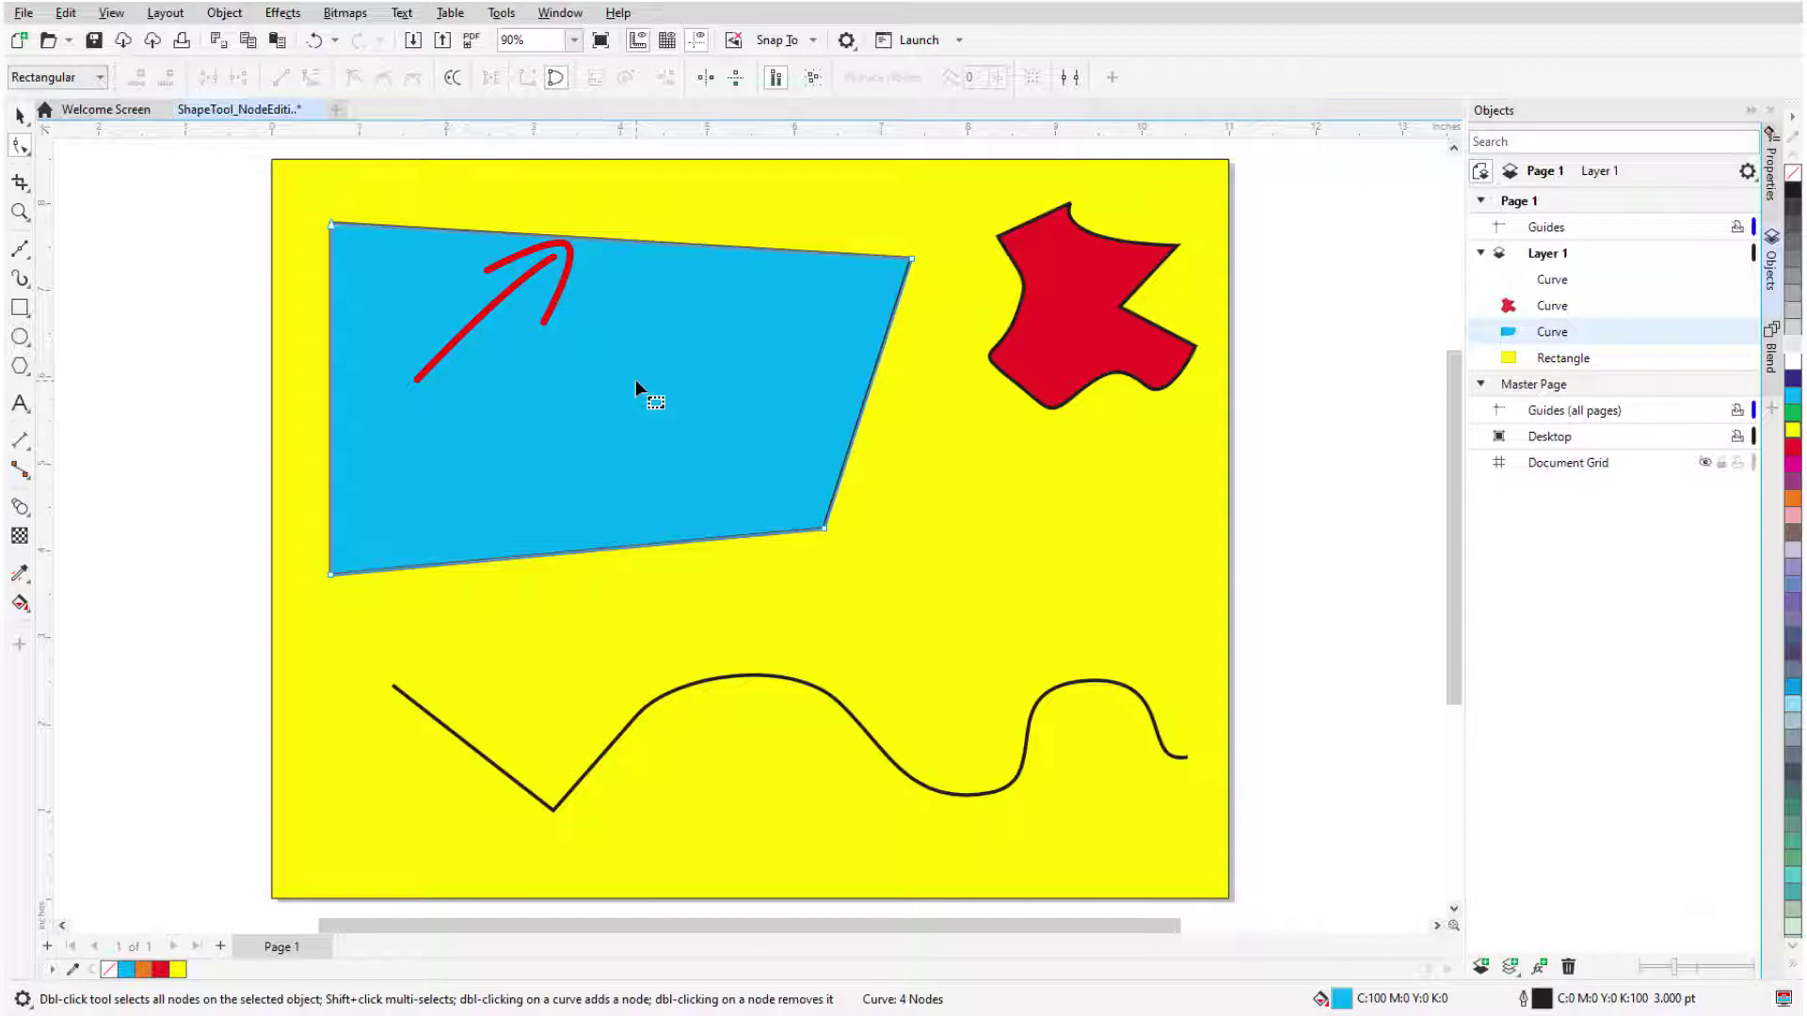
left_click(911, 260)
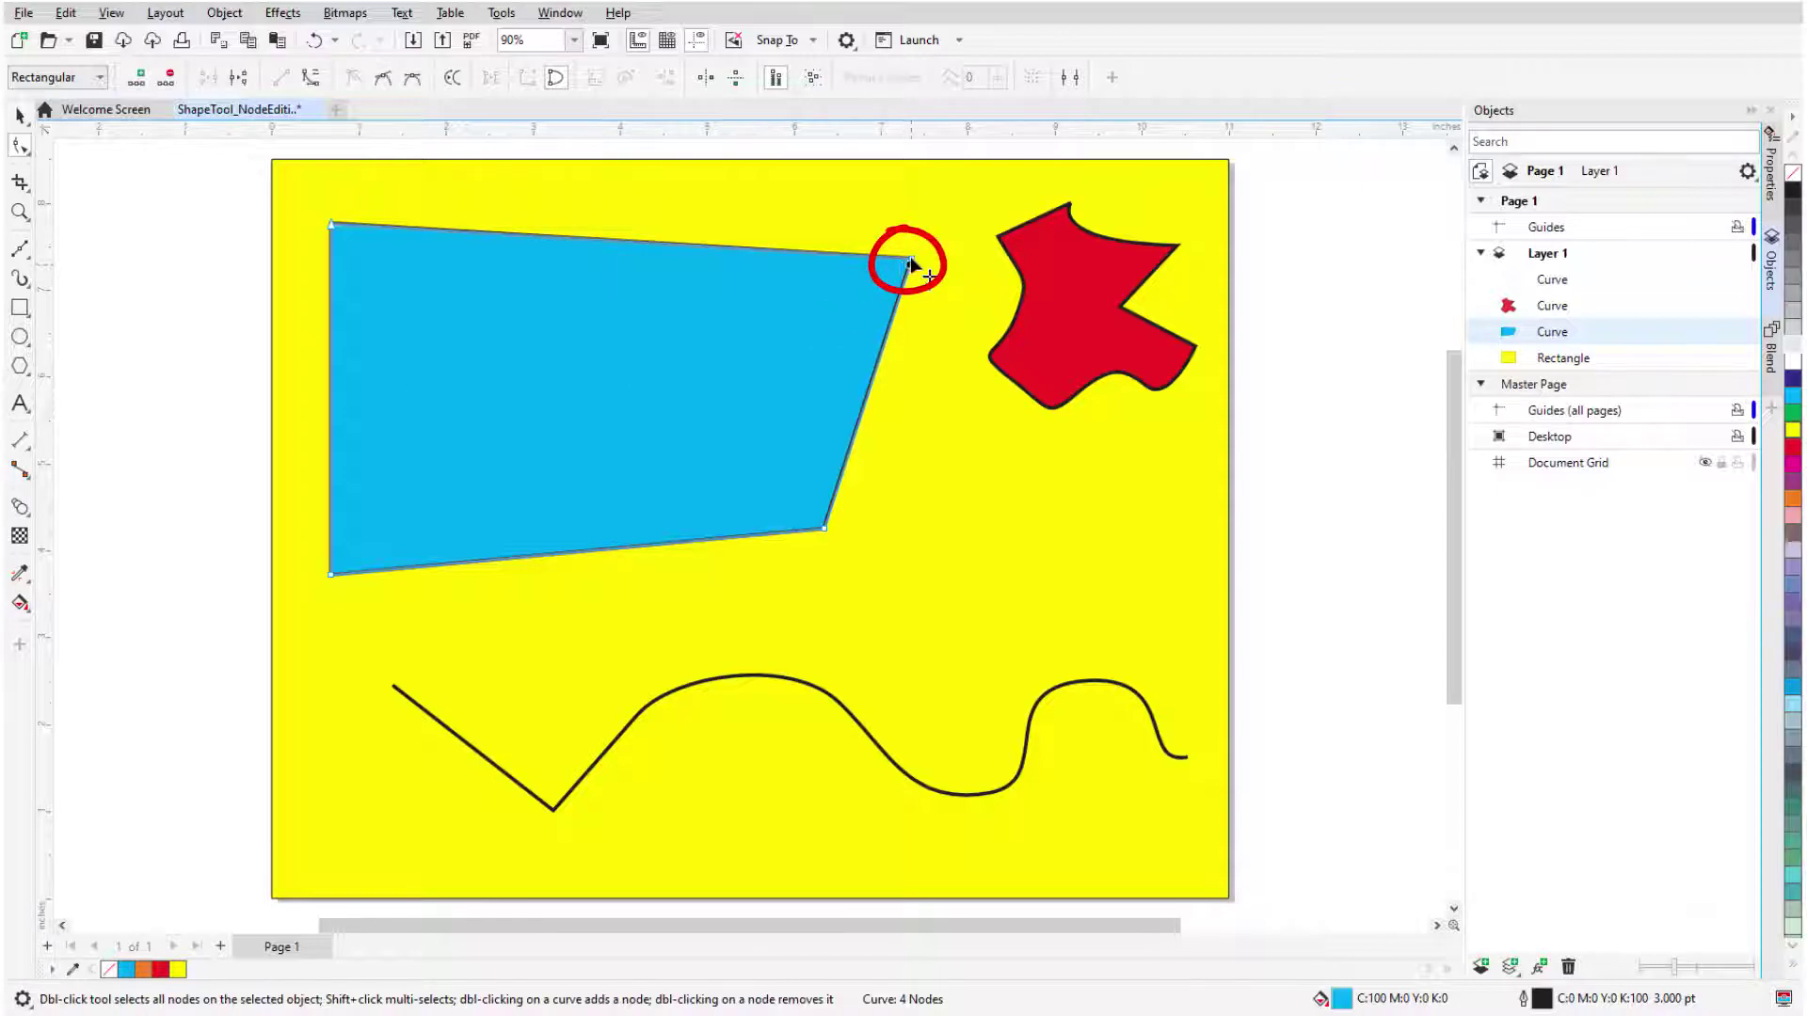
left_click(311, 77)
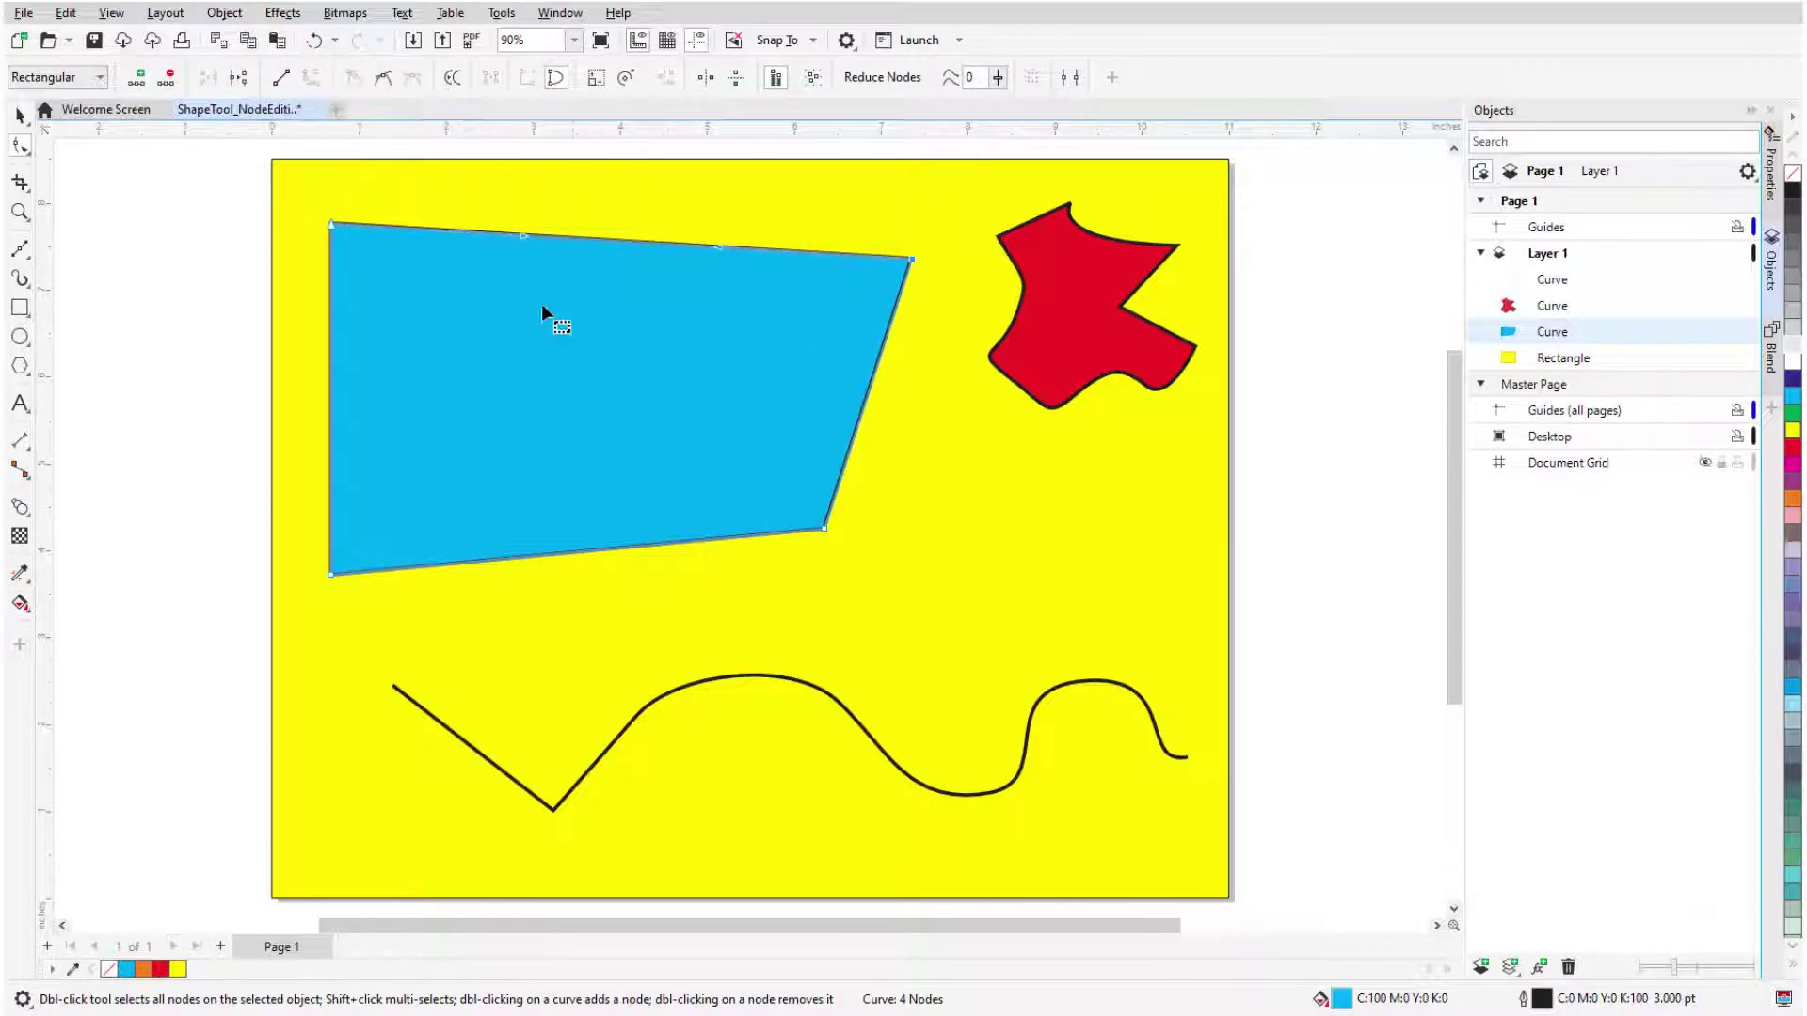
left_click_drag(717, 247, 790, 315)
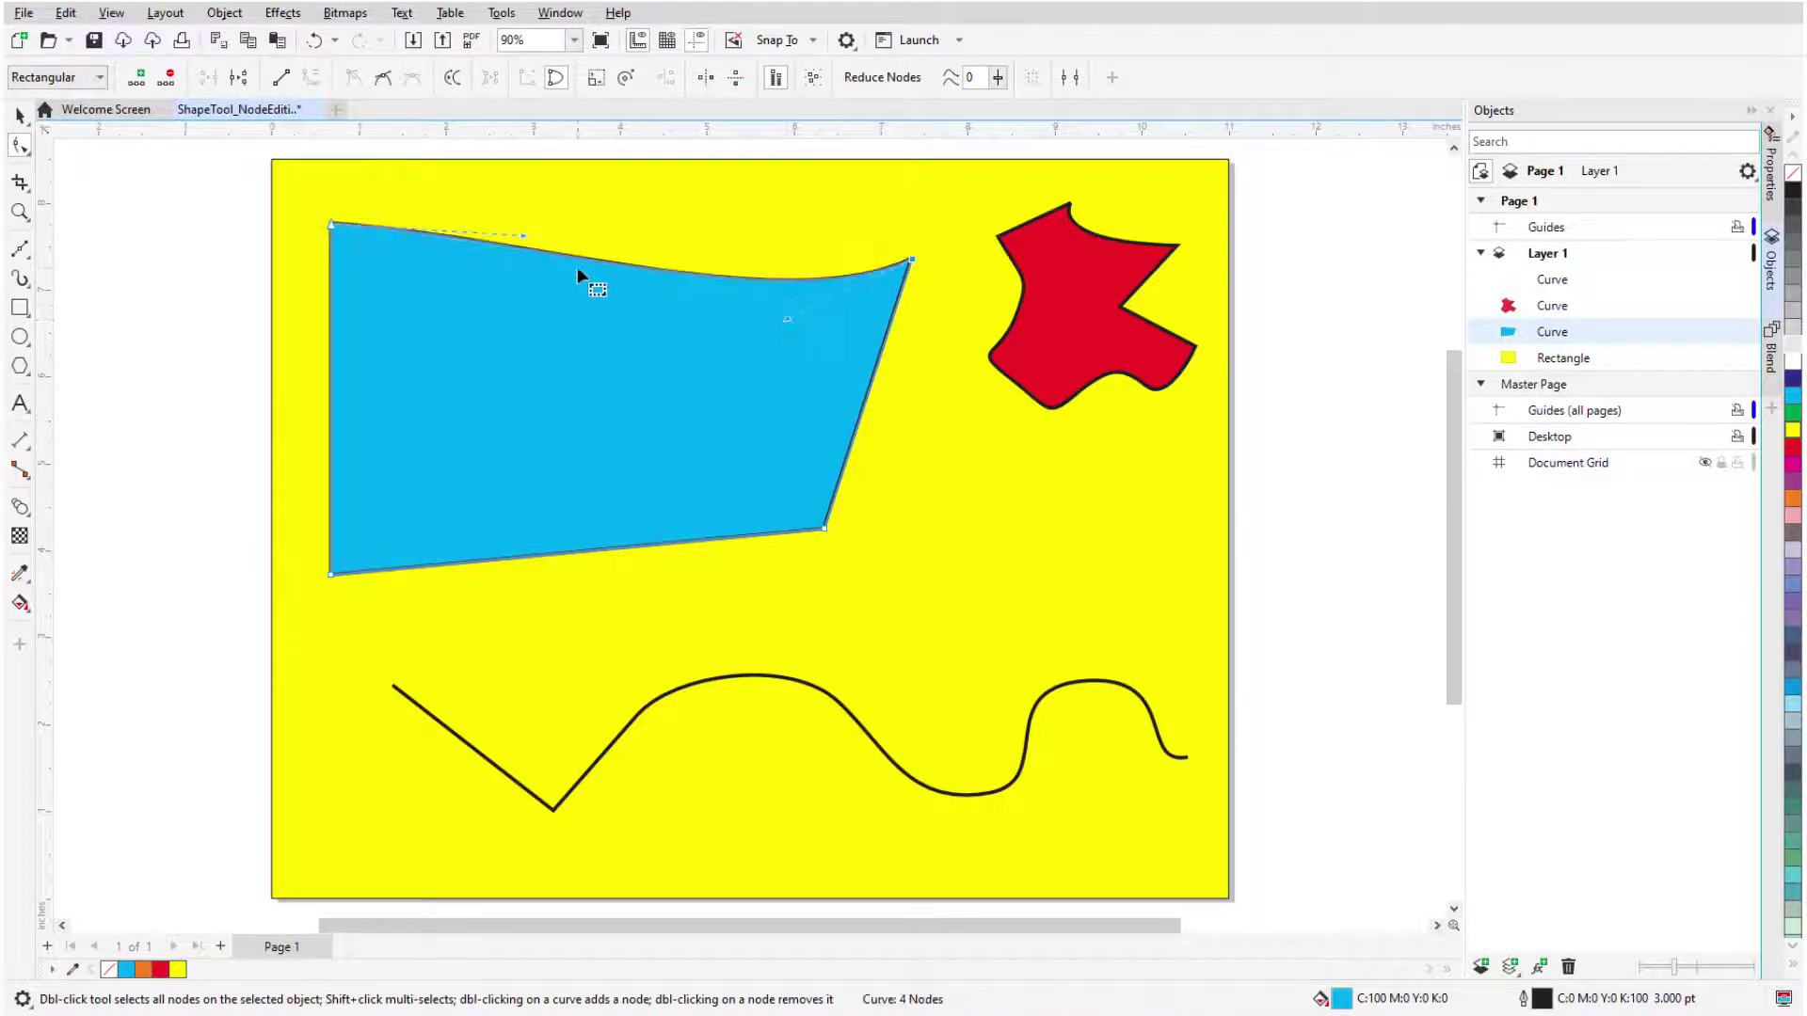
Step: Bend the blue shape's upper edge upward near its upper-left node, and convert its bottom and right edges to curves
left_click_drag(522, 232, 512, 180)
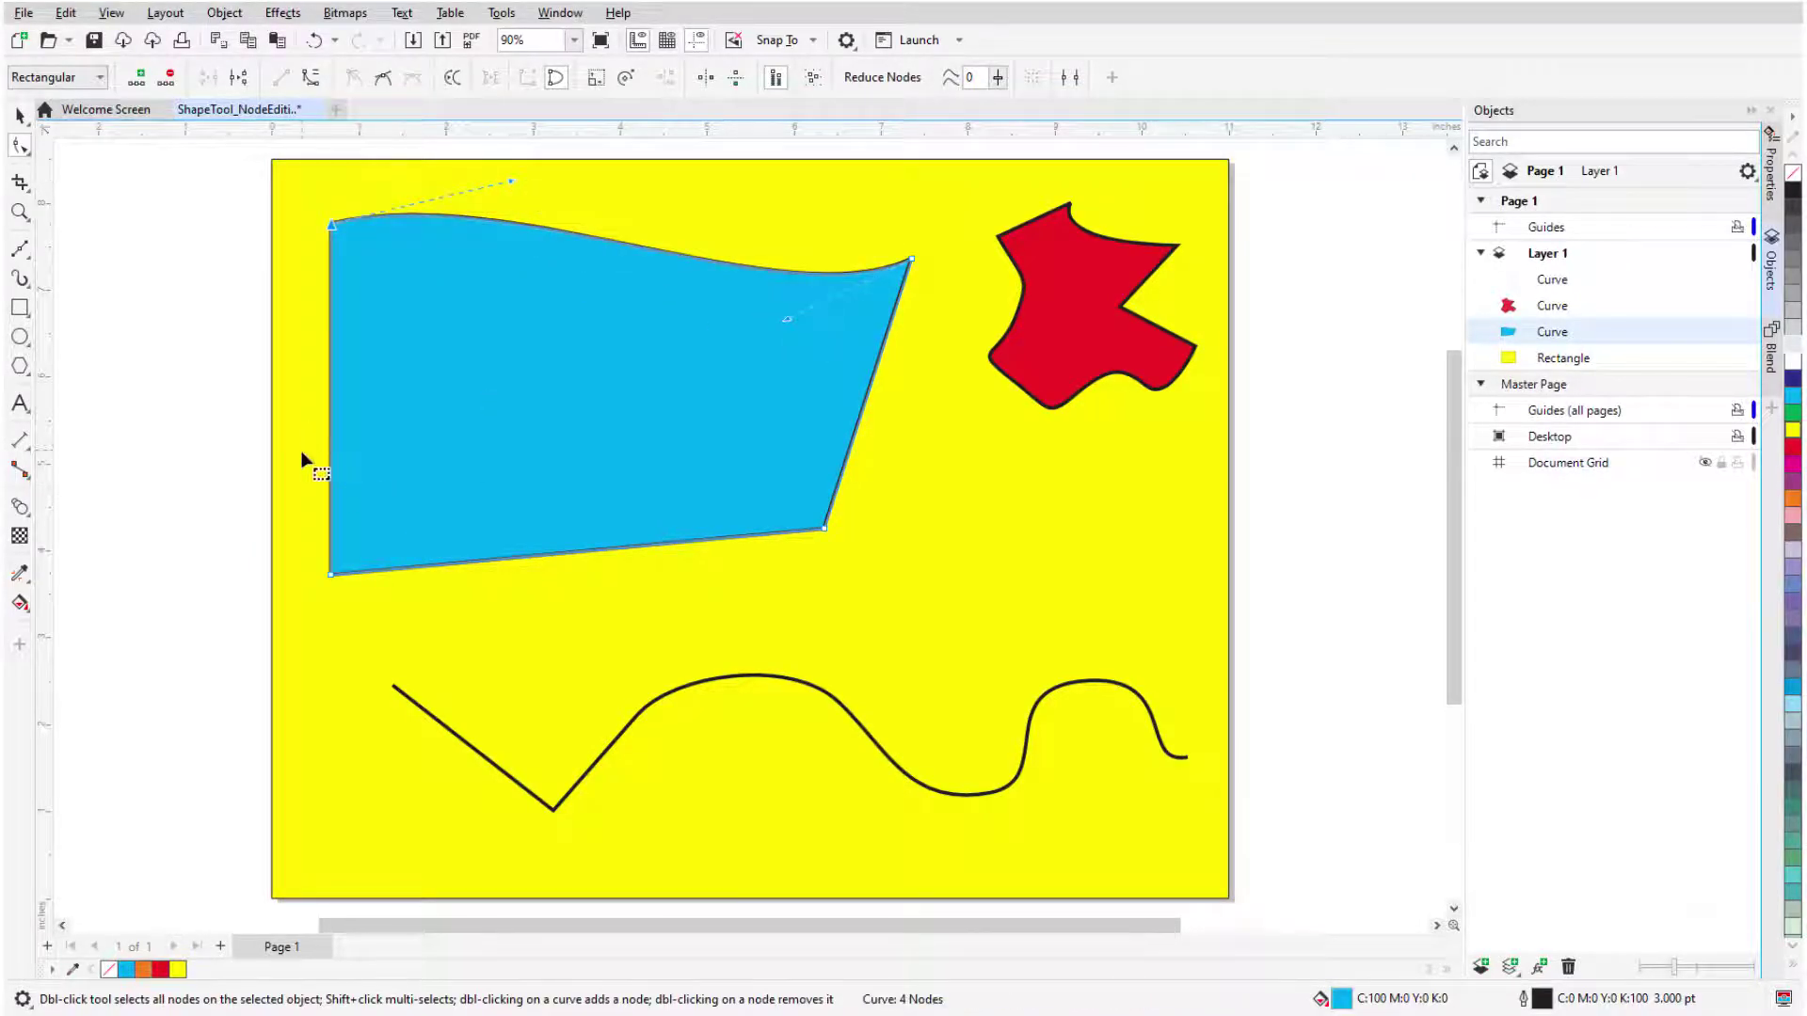
left_click_drag(546, 610, 909, 596)
left_click(312, 77)
Step: Make the blue shape's lower-right node smooth and reshape the adjoining edges with its handles, repeating this with the node made symmetrical
left_click(822, 527)
left_click(824, 530)
left_click(382, 77)
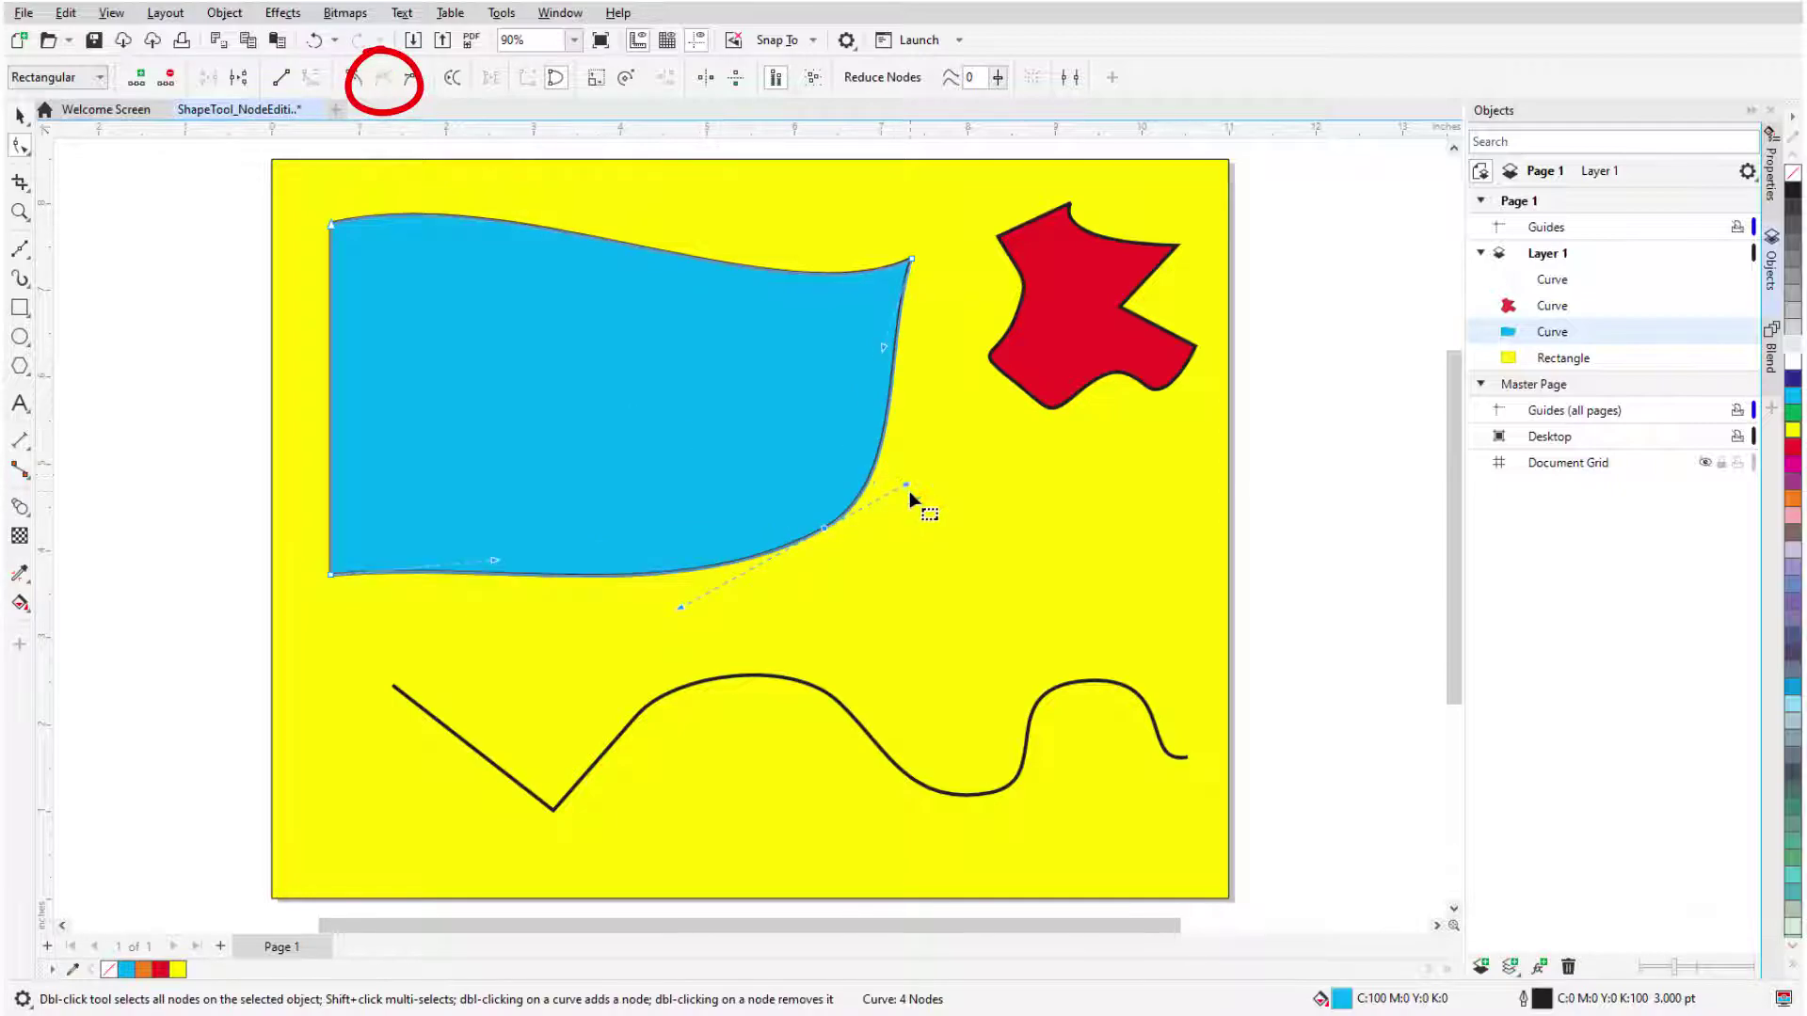
left_click_drag(909, 491, 870, 533)
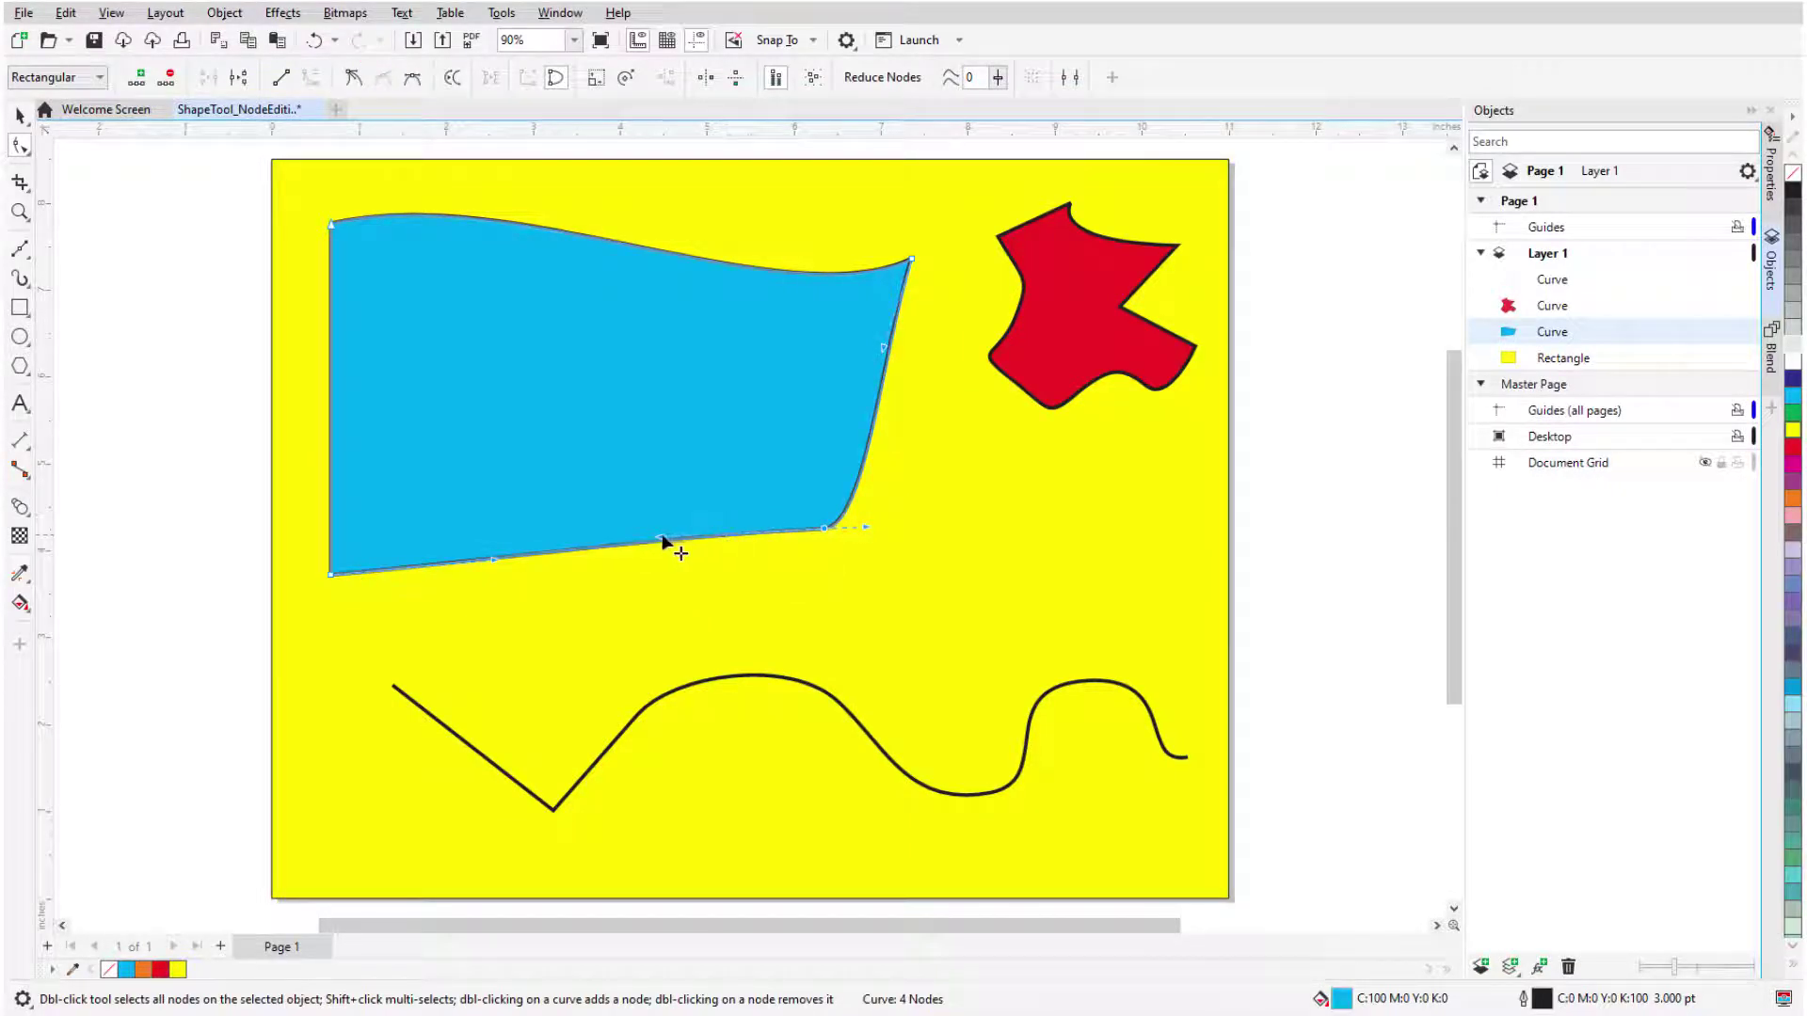
left_click_drag(662, 542, 740, 641)
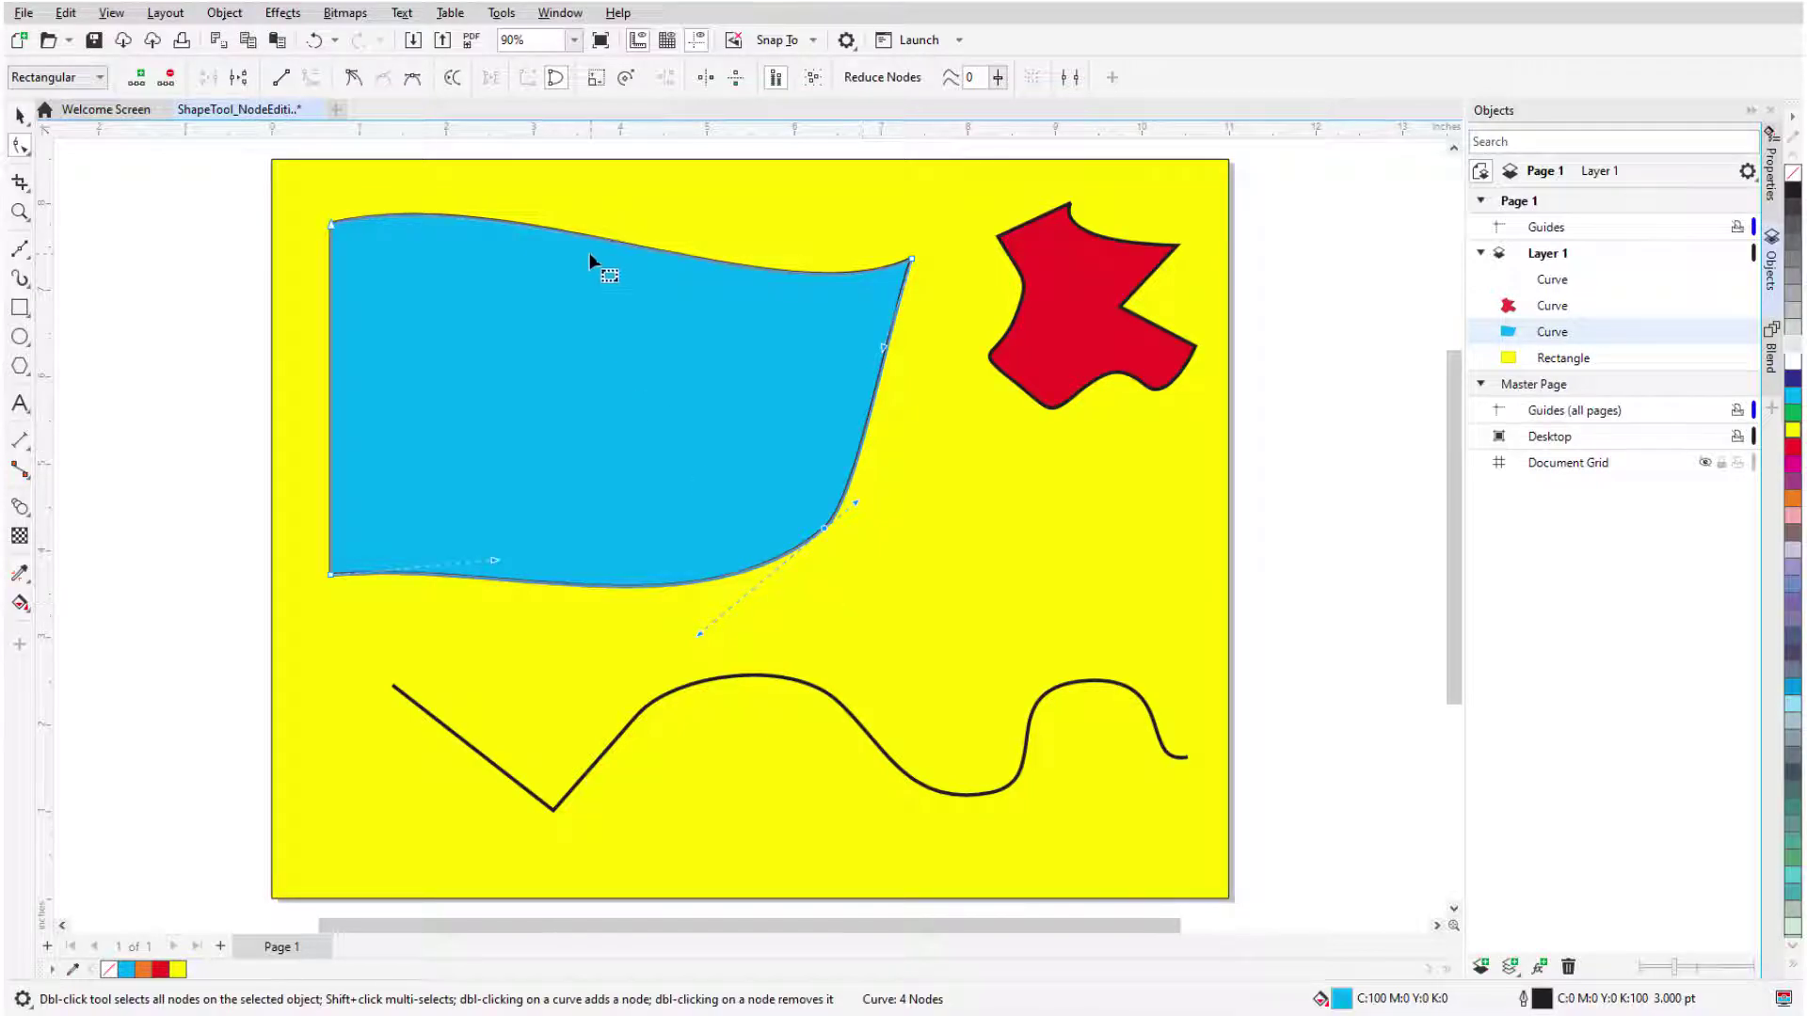
left_click(419, 85)
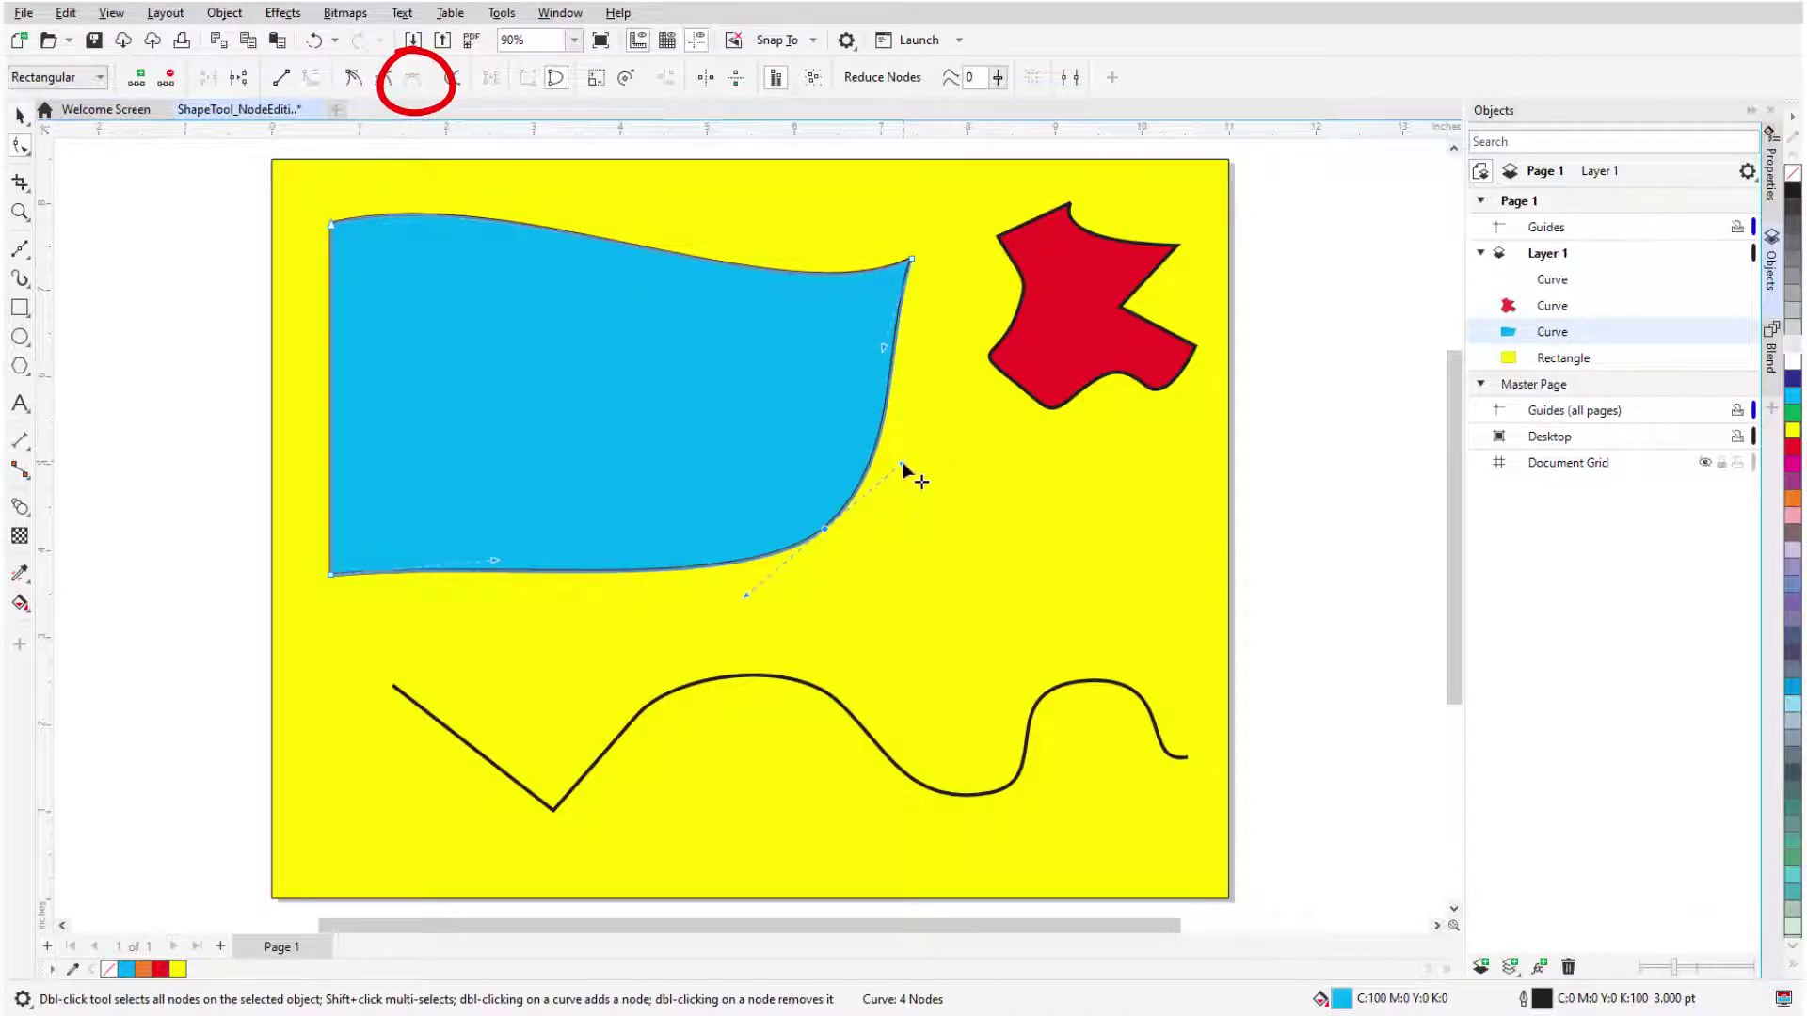
left_click_drag(902, 465, 940, 437)
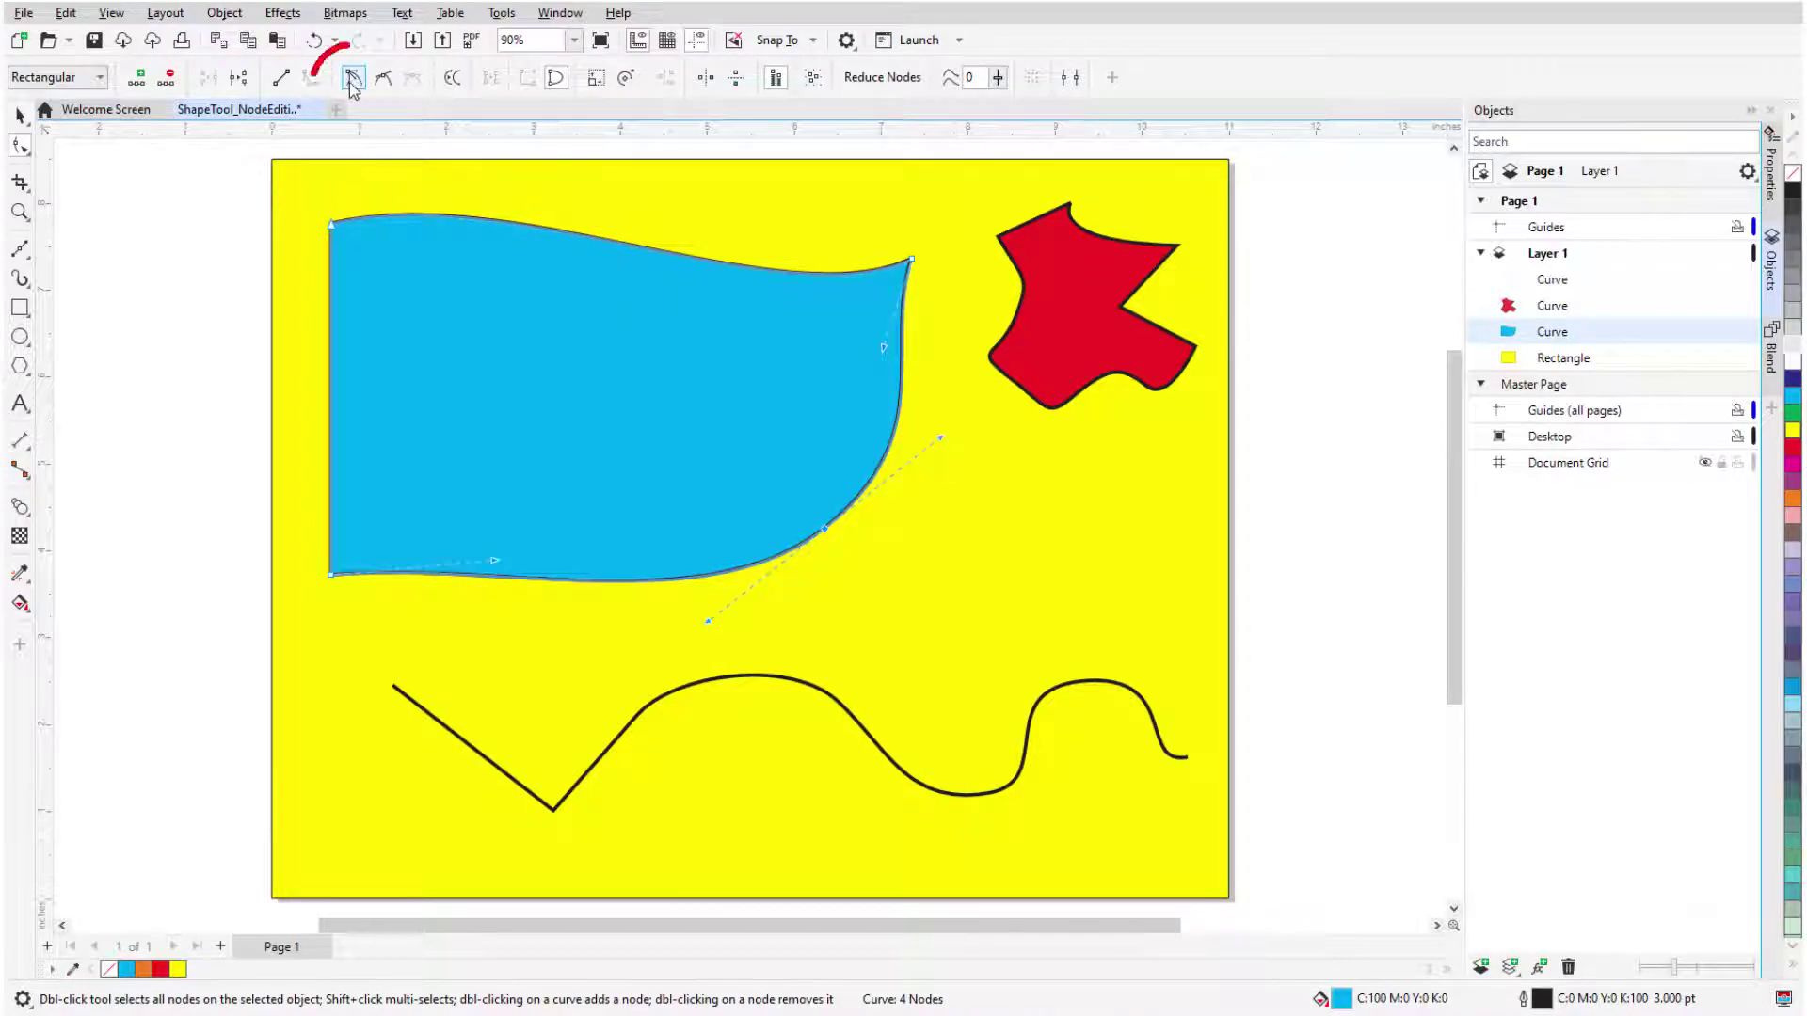
Step: Turn the lower-right node into a cusp, pull its handles inward independently and move the node outward and down
left_click_drag(937, 438, 714, 409)
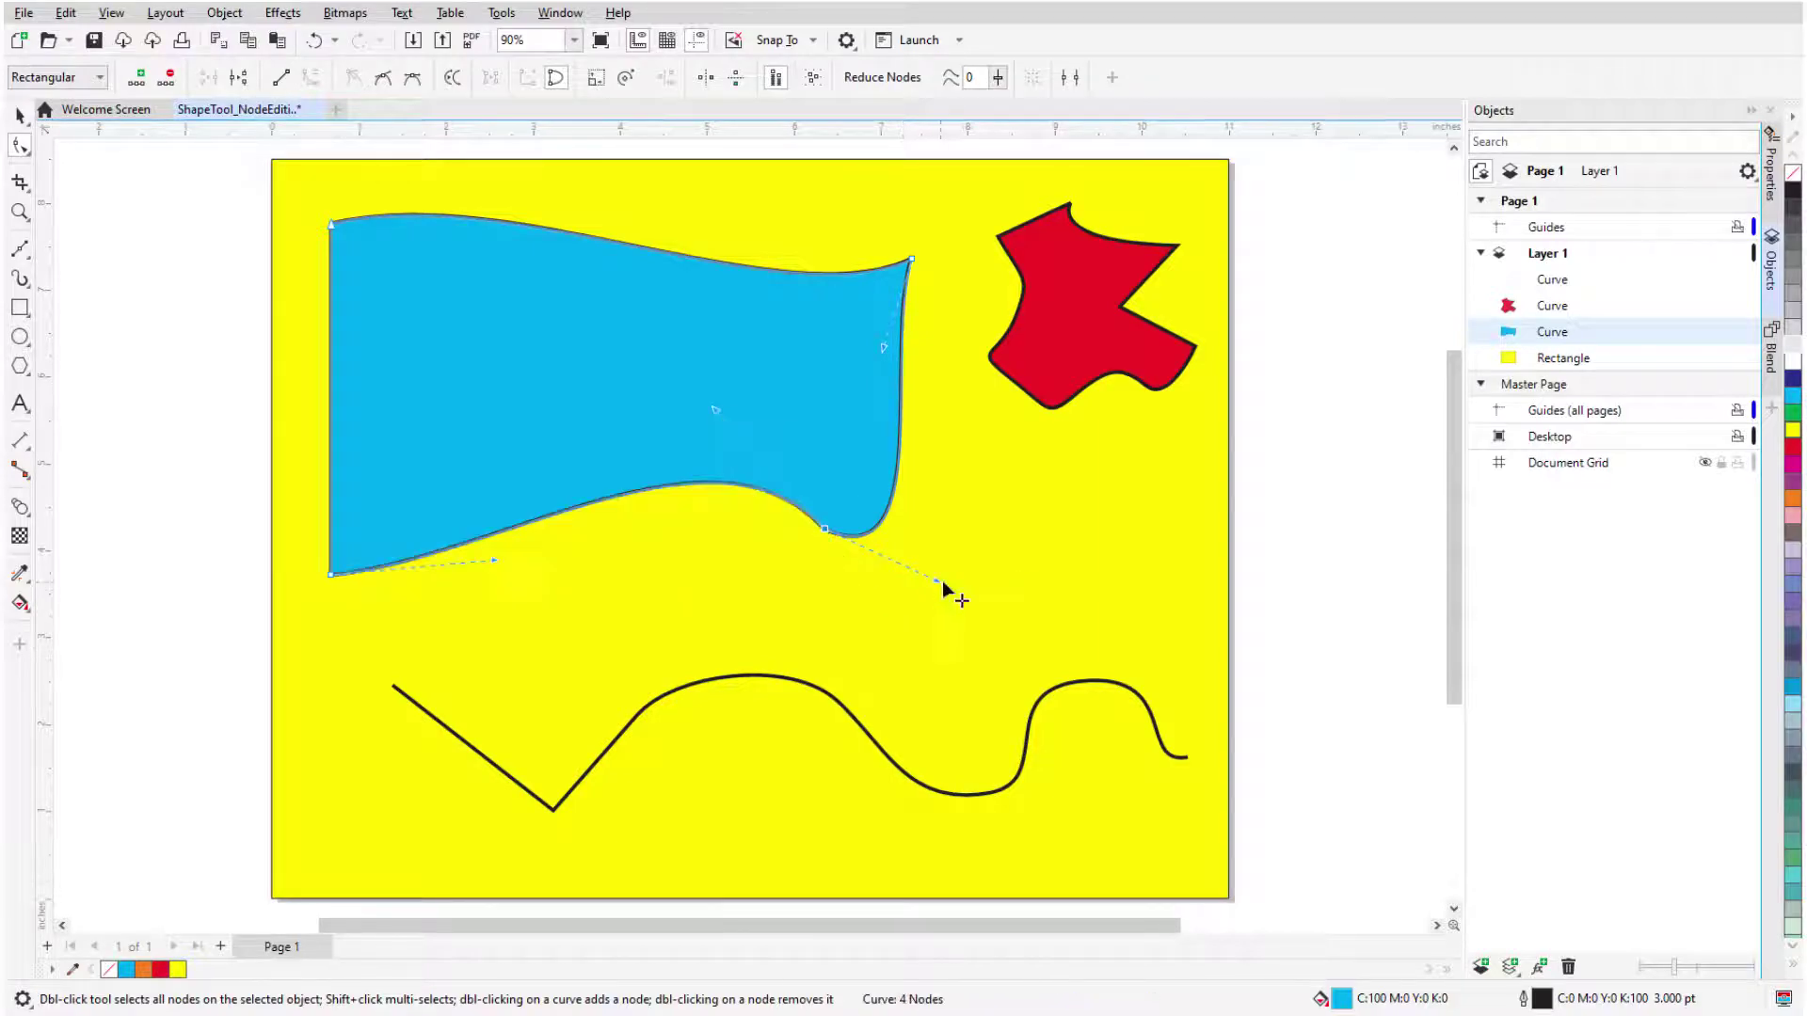
left_click_drag(937, 581, 790, 391)
left_click_drag(837, 526, 942, 583)
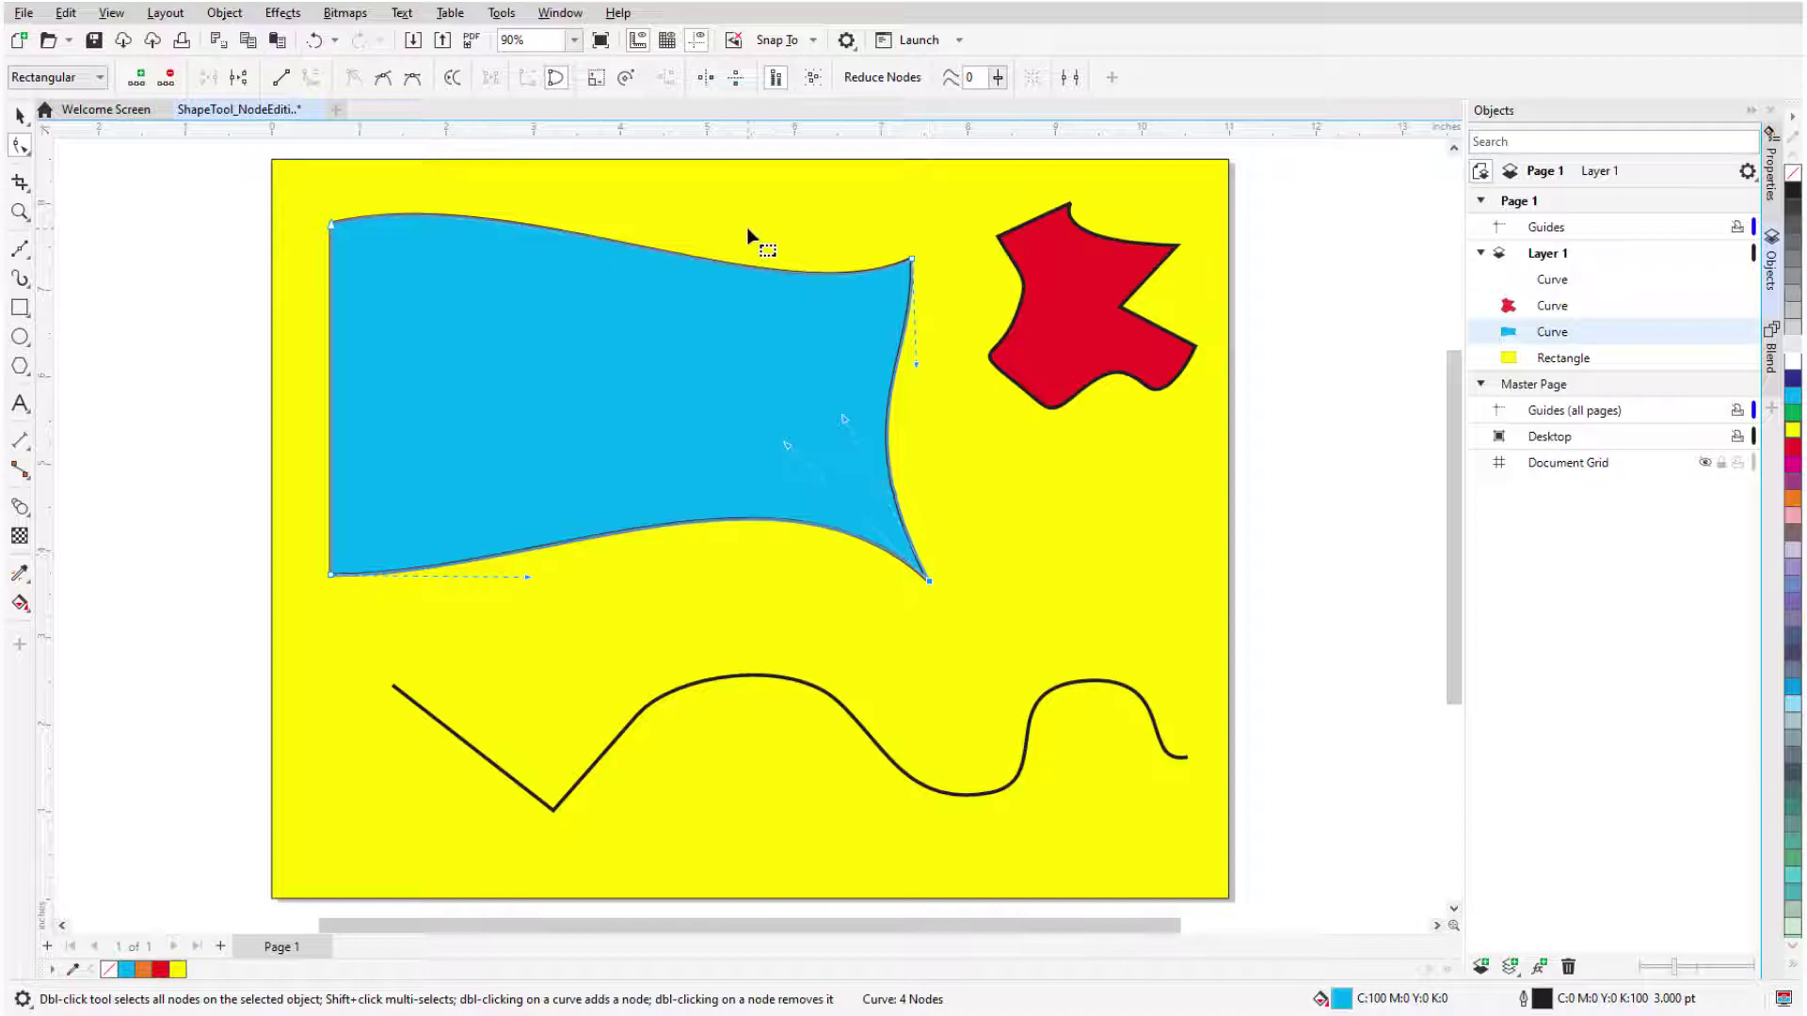
Step: Select the two right-hand nodes of the blue shape and stretch or scale them so the shape becomes narrower and reaches lower
left_click_drag(748, 229, 965, 613)
left_click(595, 79)
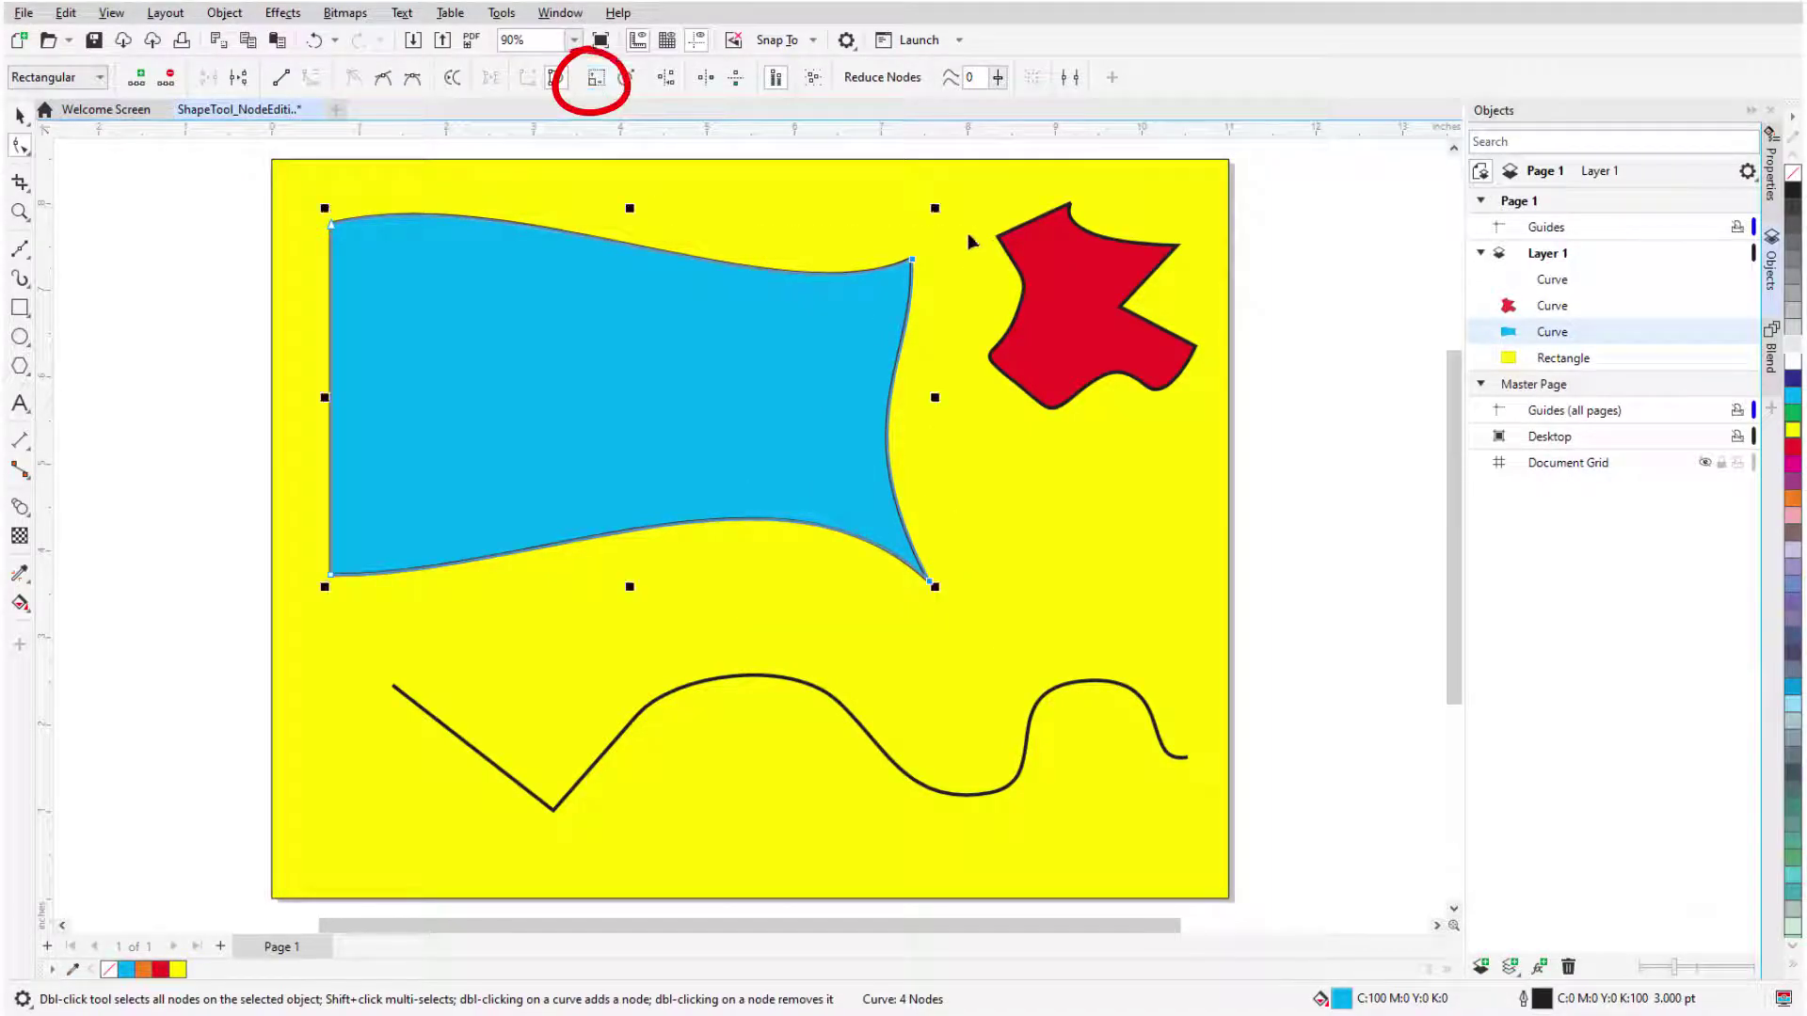
left_click_drag(934, 208, 868, 249)
left_click_drag(868, 403, 810, 402)
left_click_drag(810, 586, 948, 651)
left_click_drag(891, 432, 839, 434)
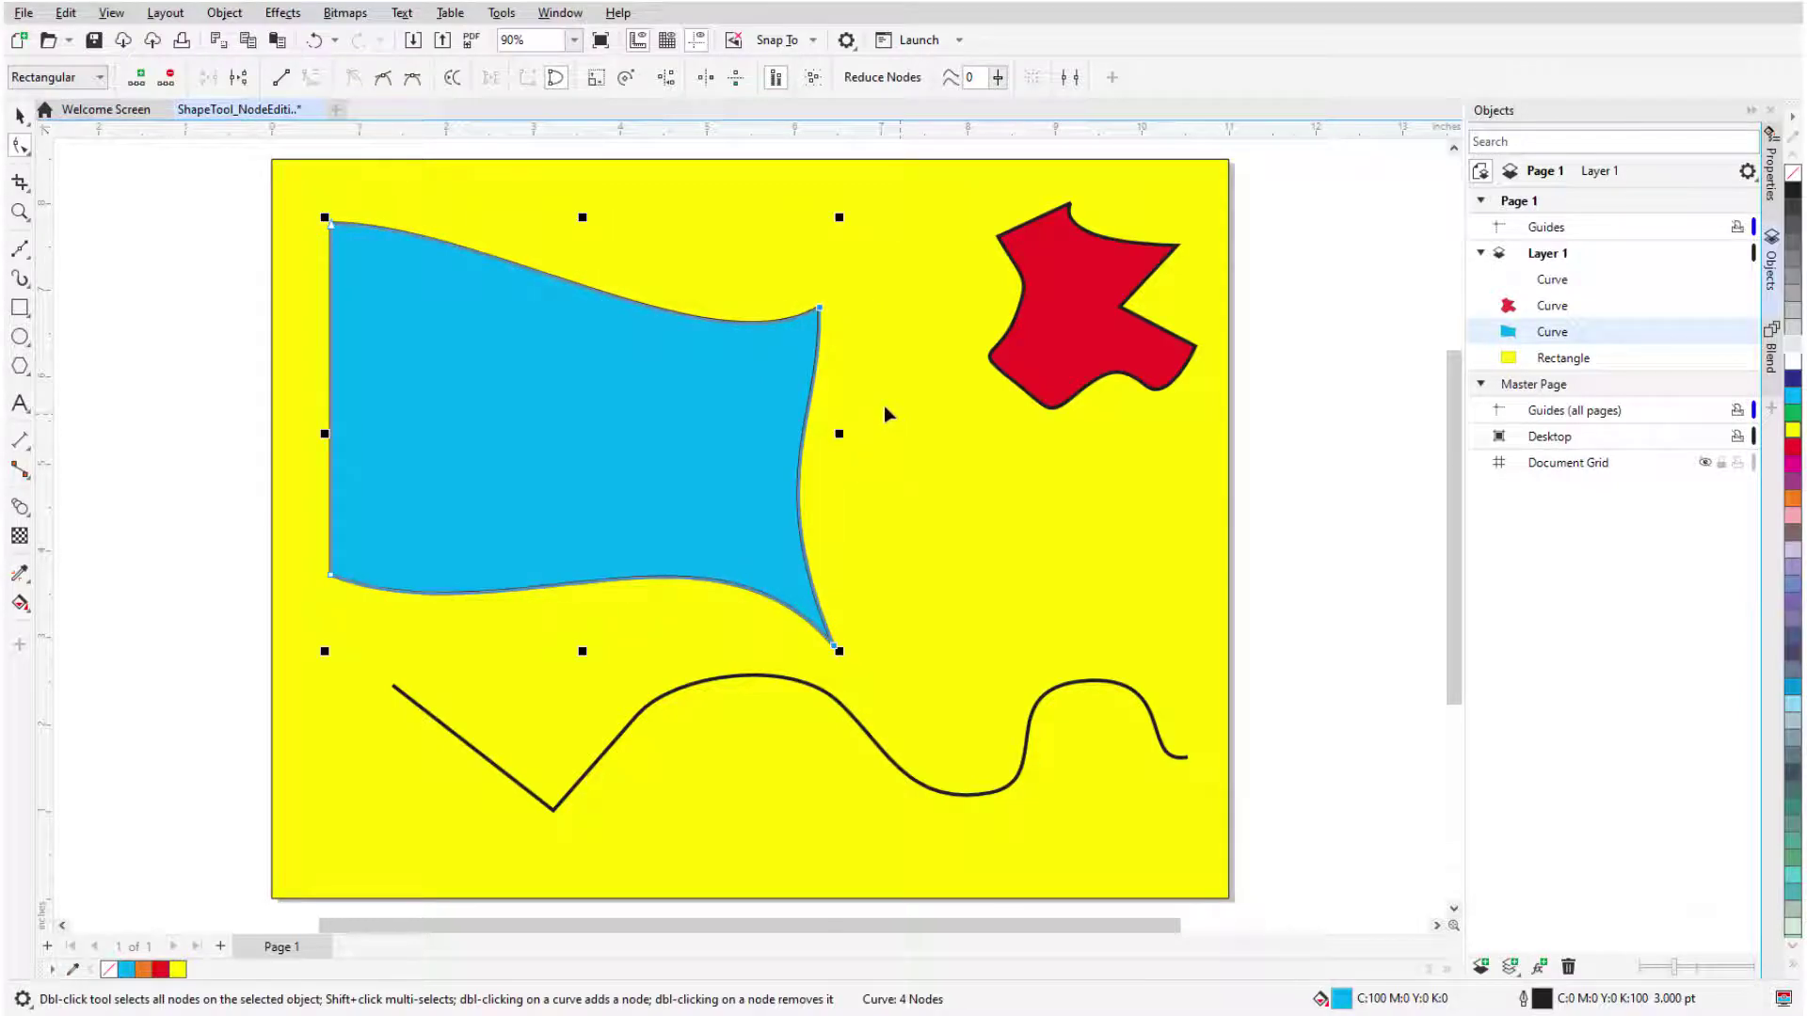
Step: Rotate the two right-hand nodes back and forth, and skew them upward and sideways so the upper-right corner leans outward
left_click(626, 77)
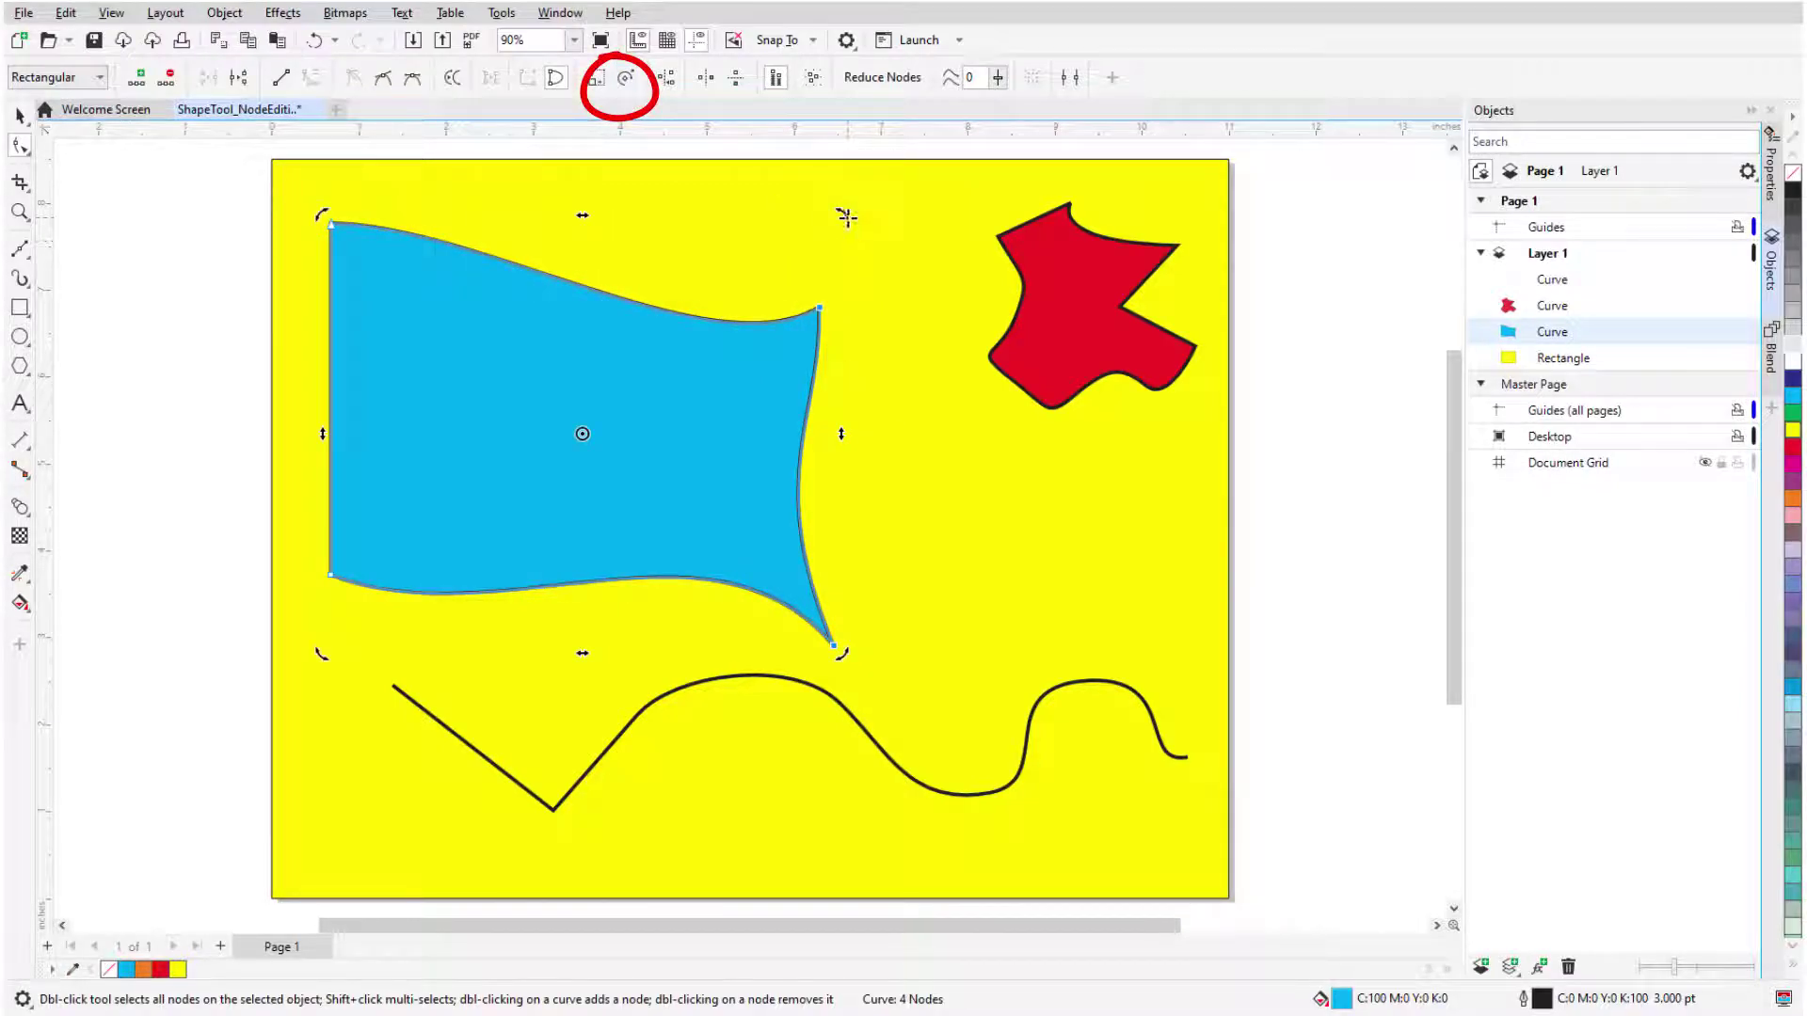
left_click_drag(846, 217, 753, 160)
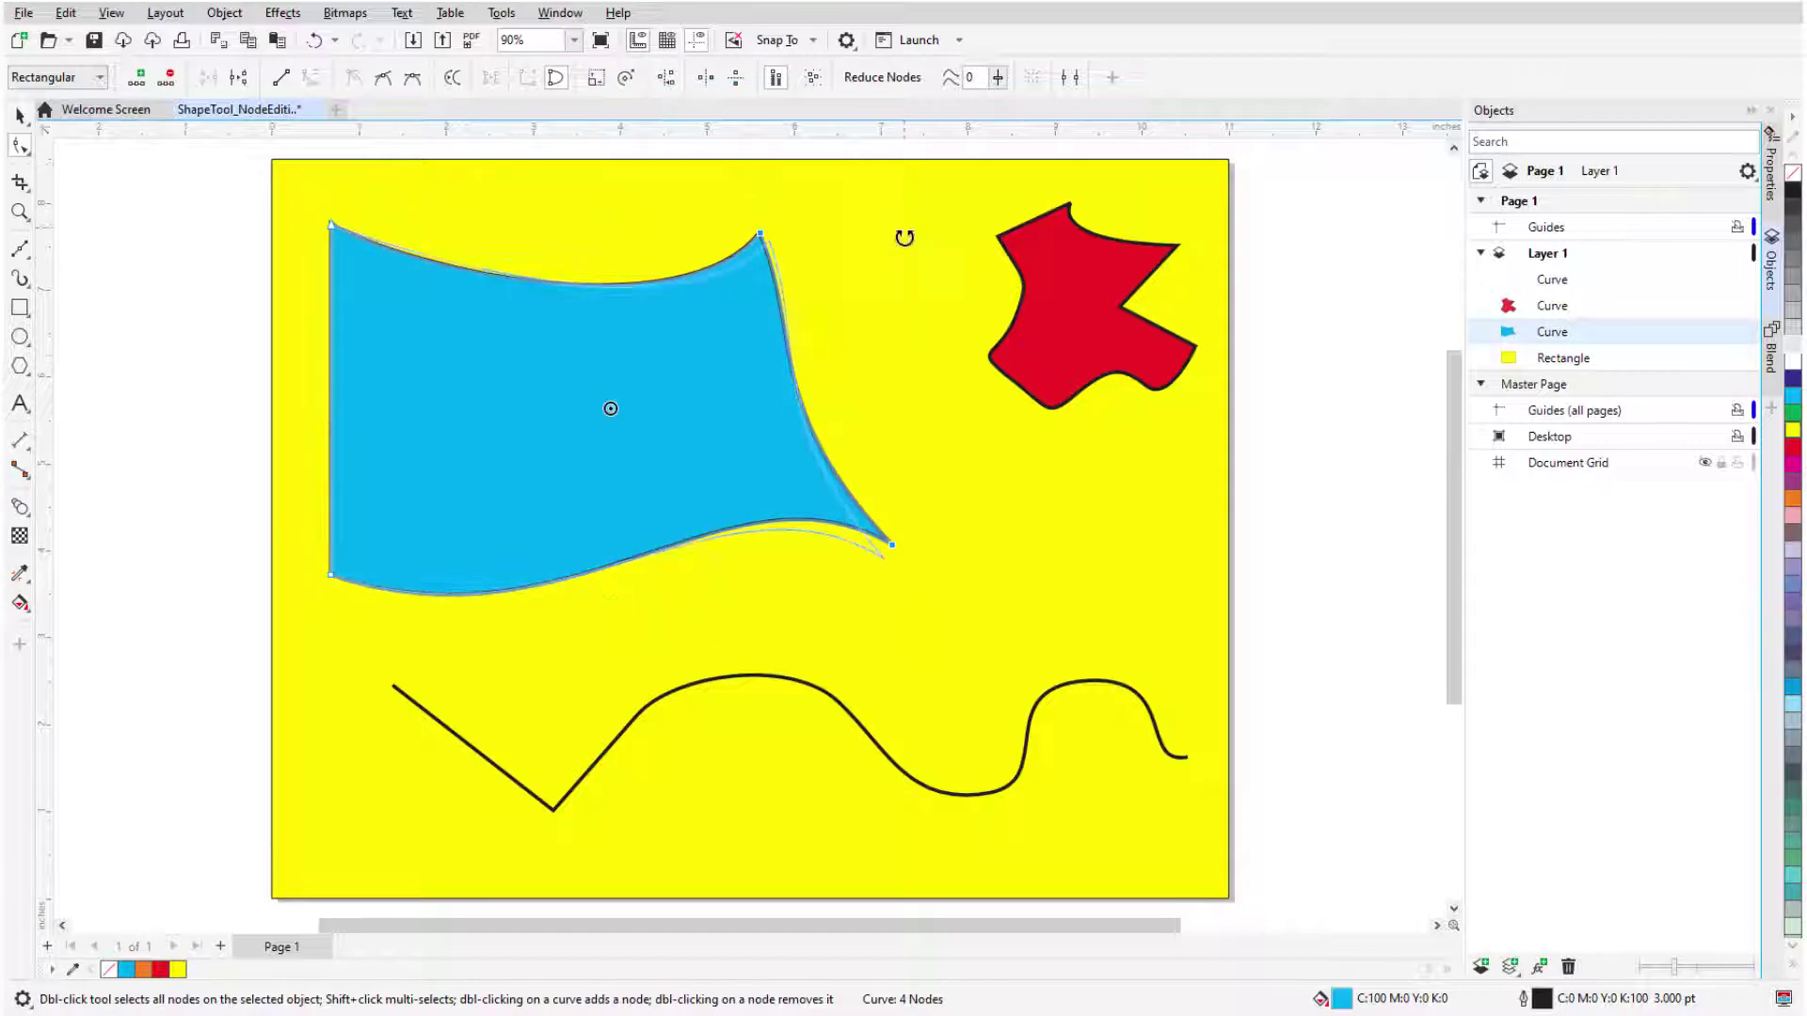
left_click_drag(904, 238, 941, 354)
left_click_drag(827, 432, 808, 359)
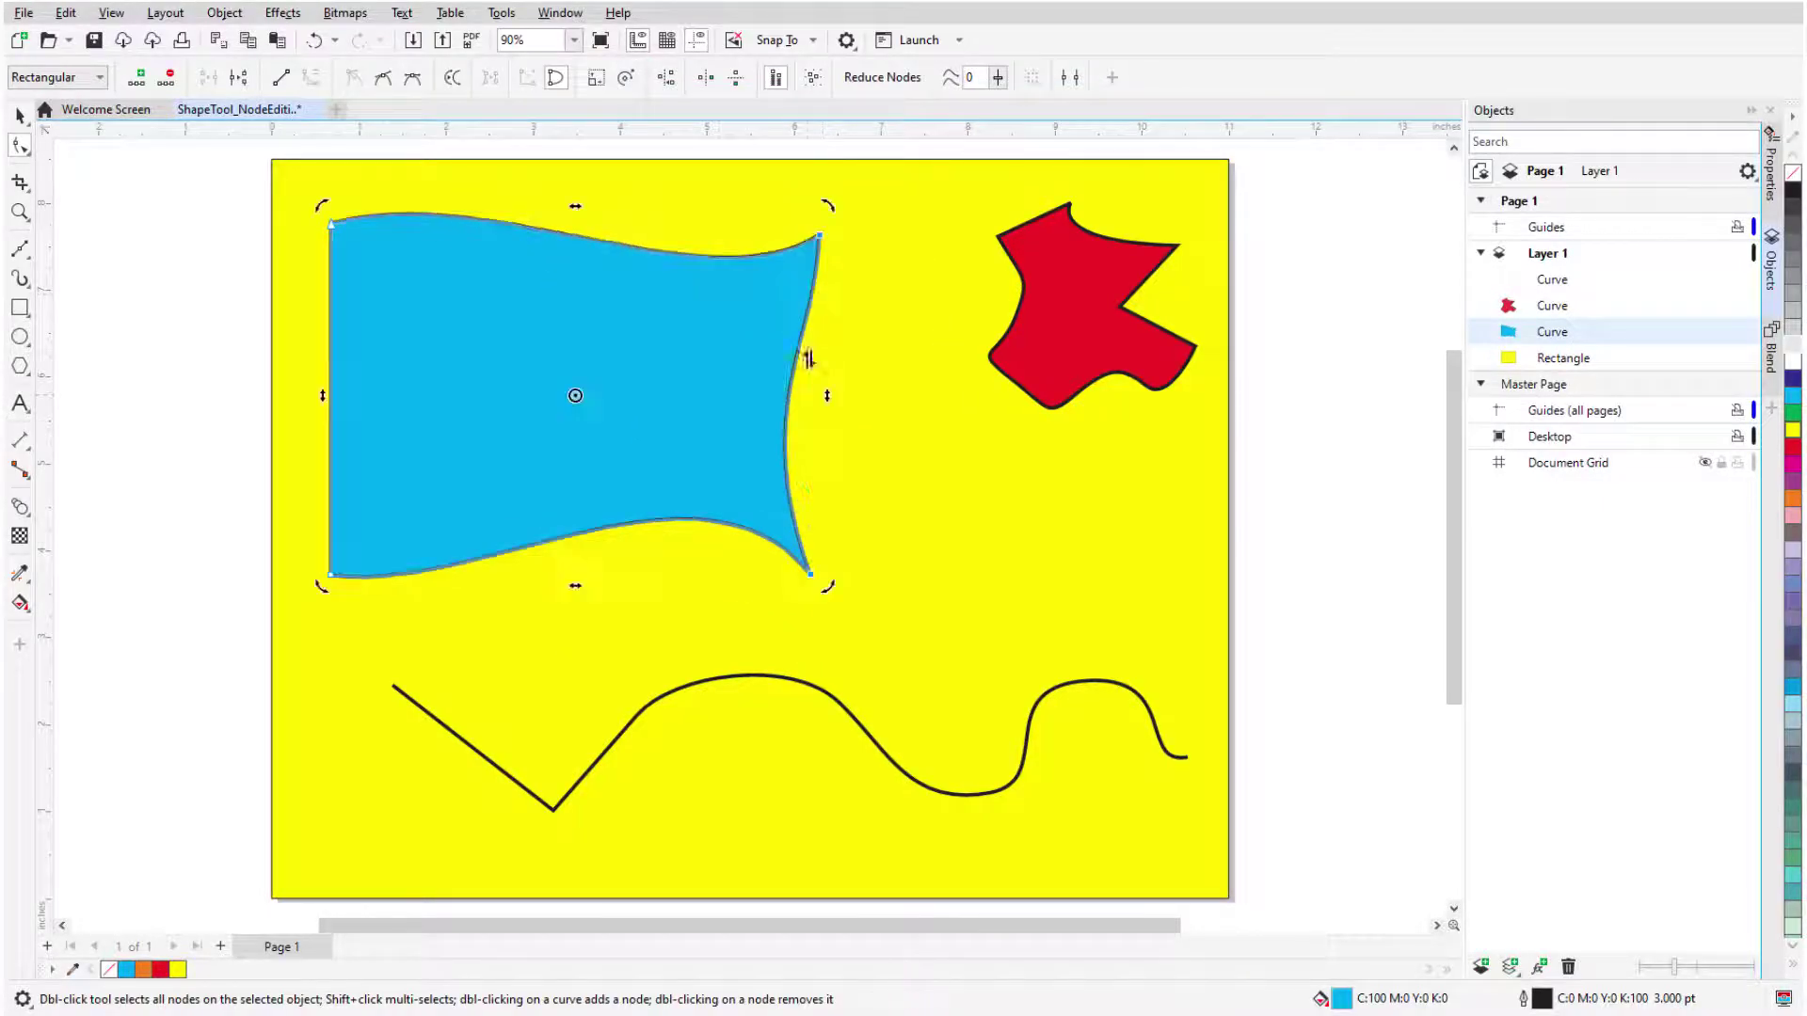
left_click_drag(575, 206, 644, 211)
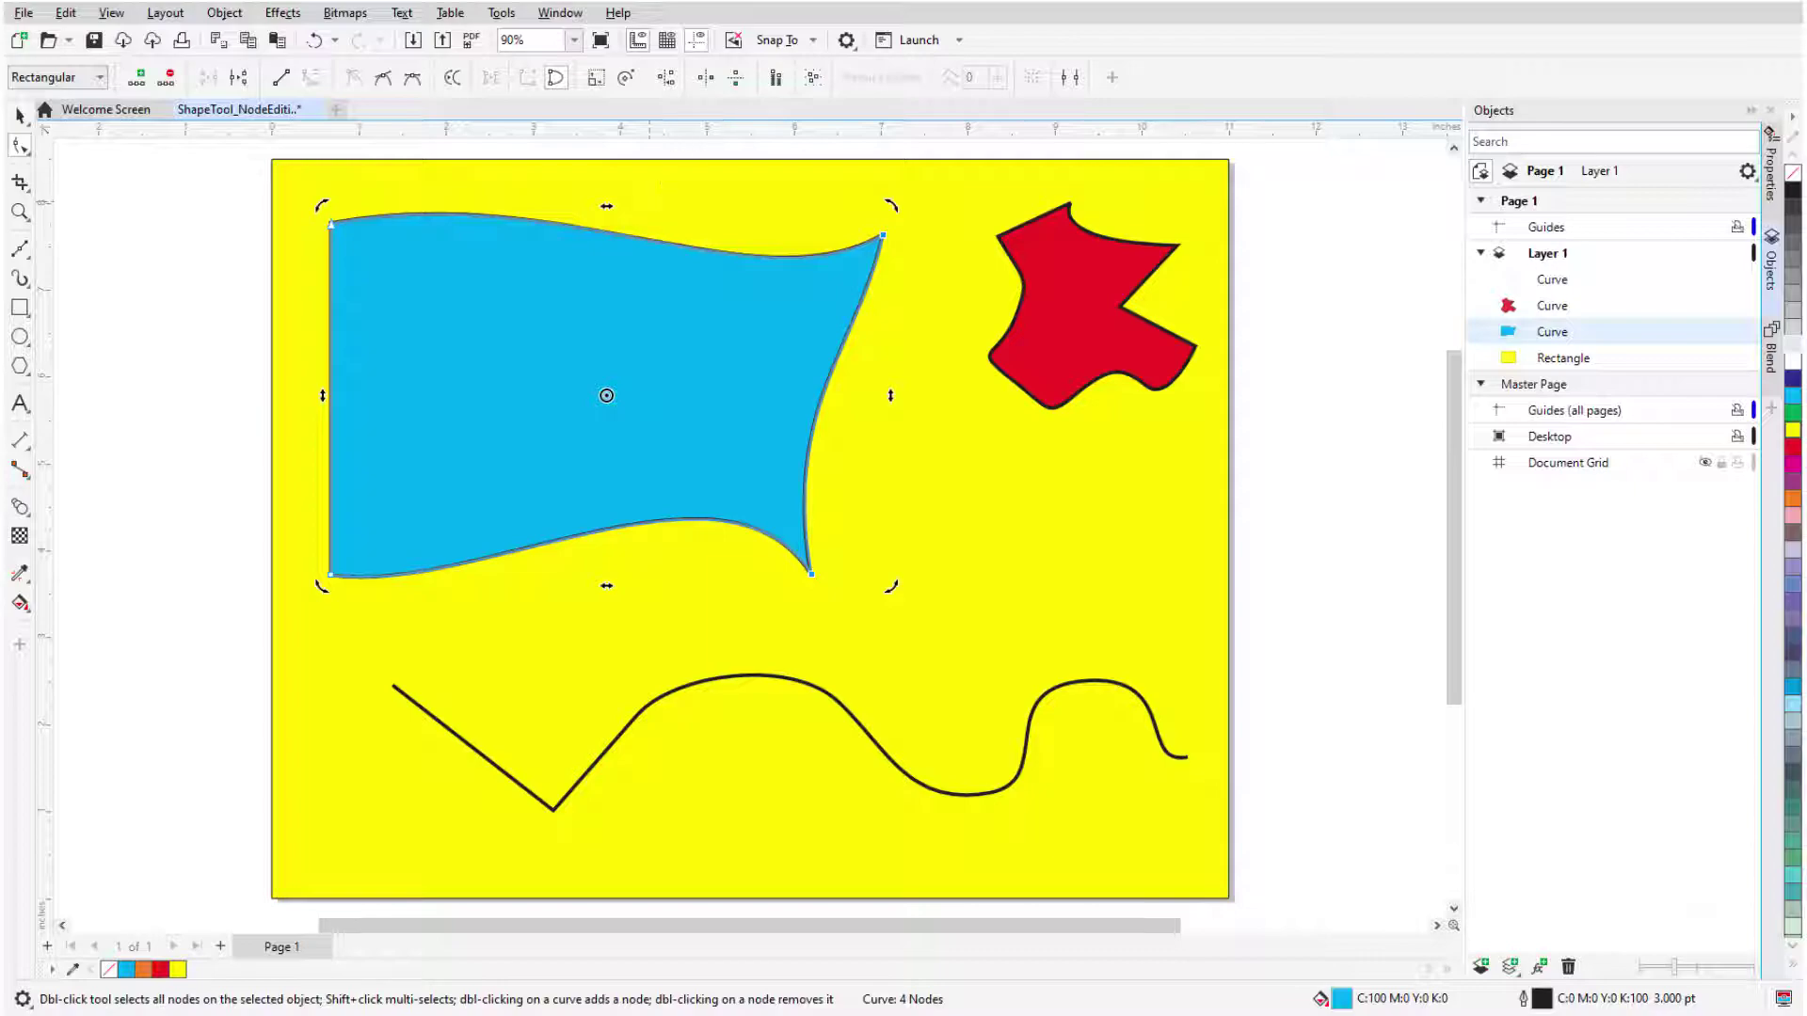
Step: Select all nodes of the blue shape, enable horizontal and vertical node reflection, and move the nodes in mirrored directions to resize the shape
left_click(813, 85)
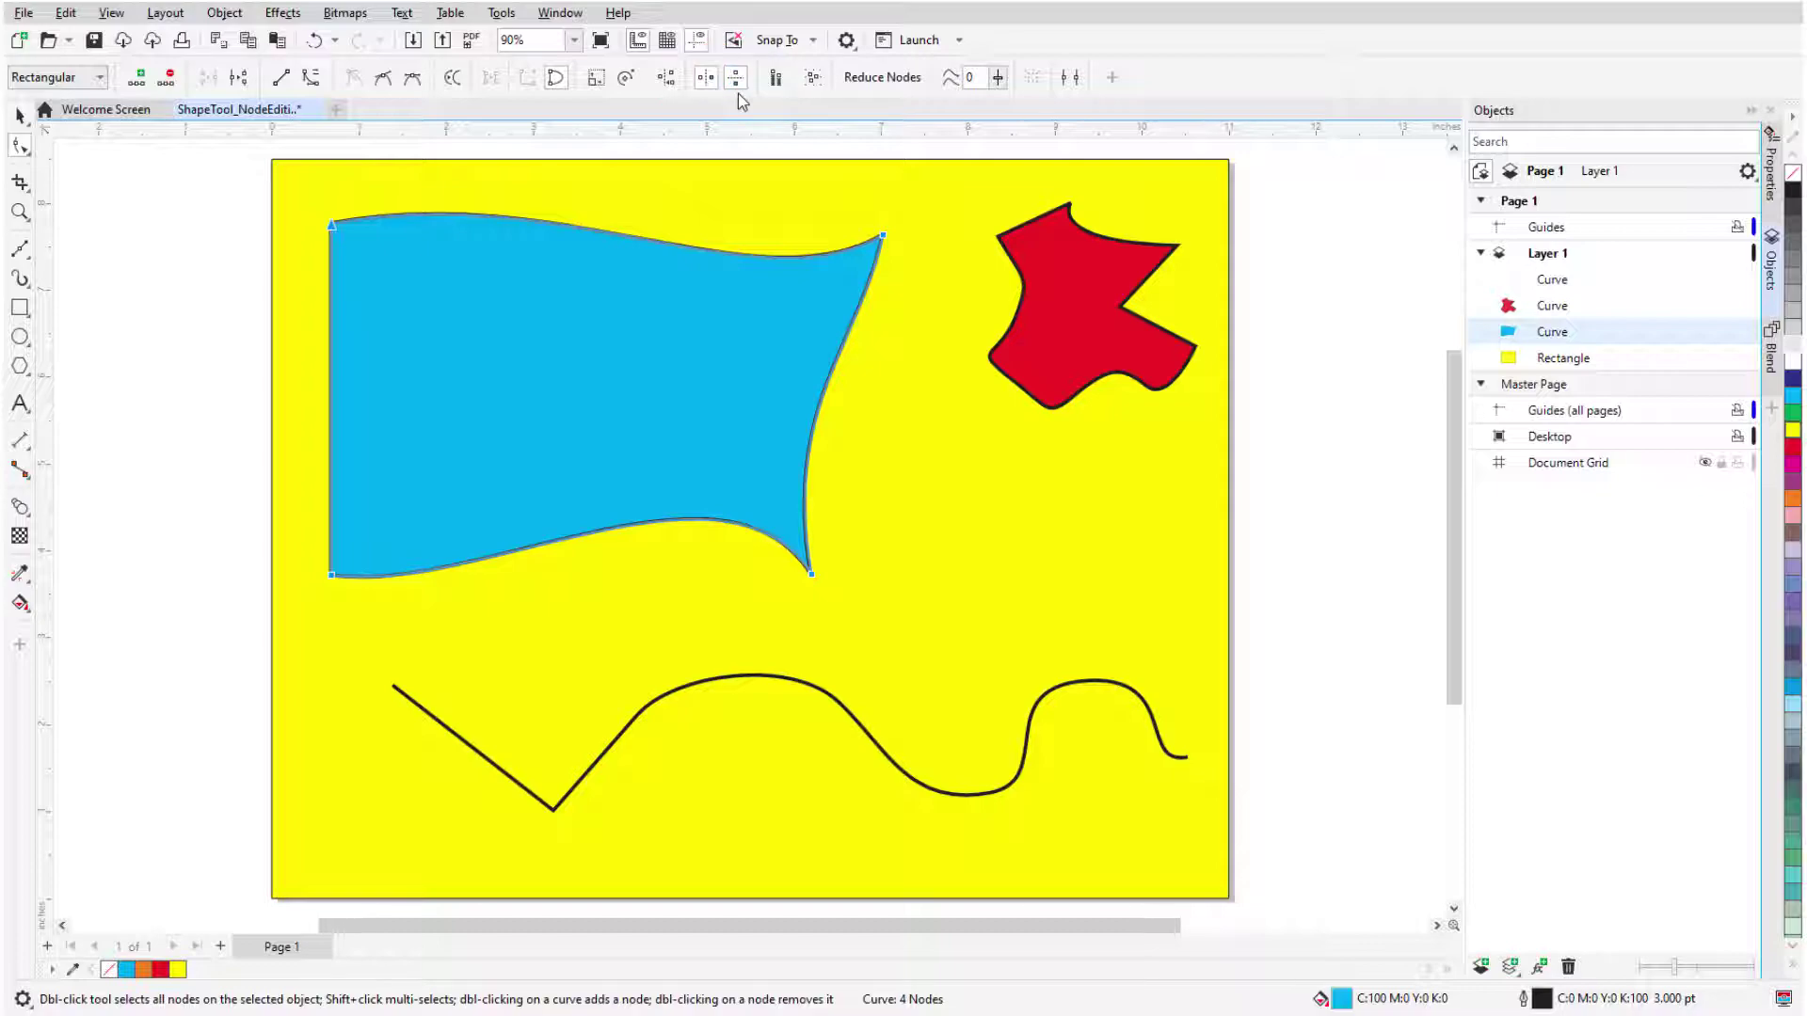
left_click_drag(883, 235, 864, 294)
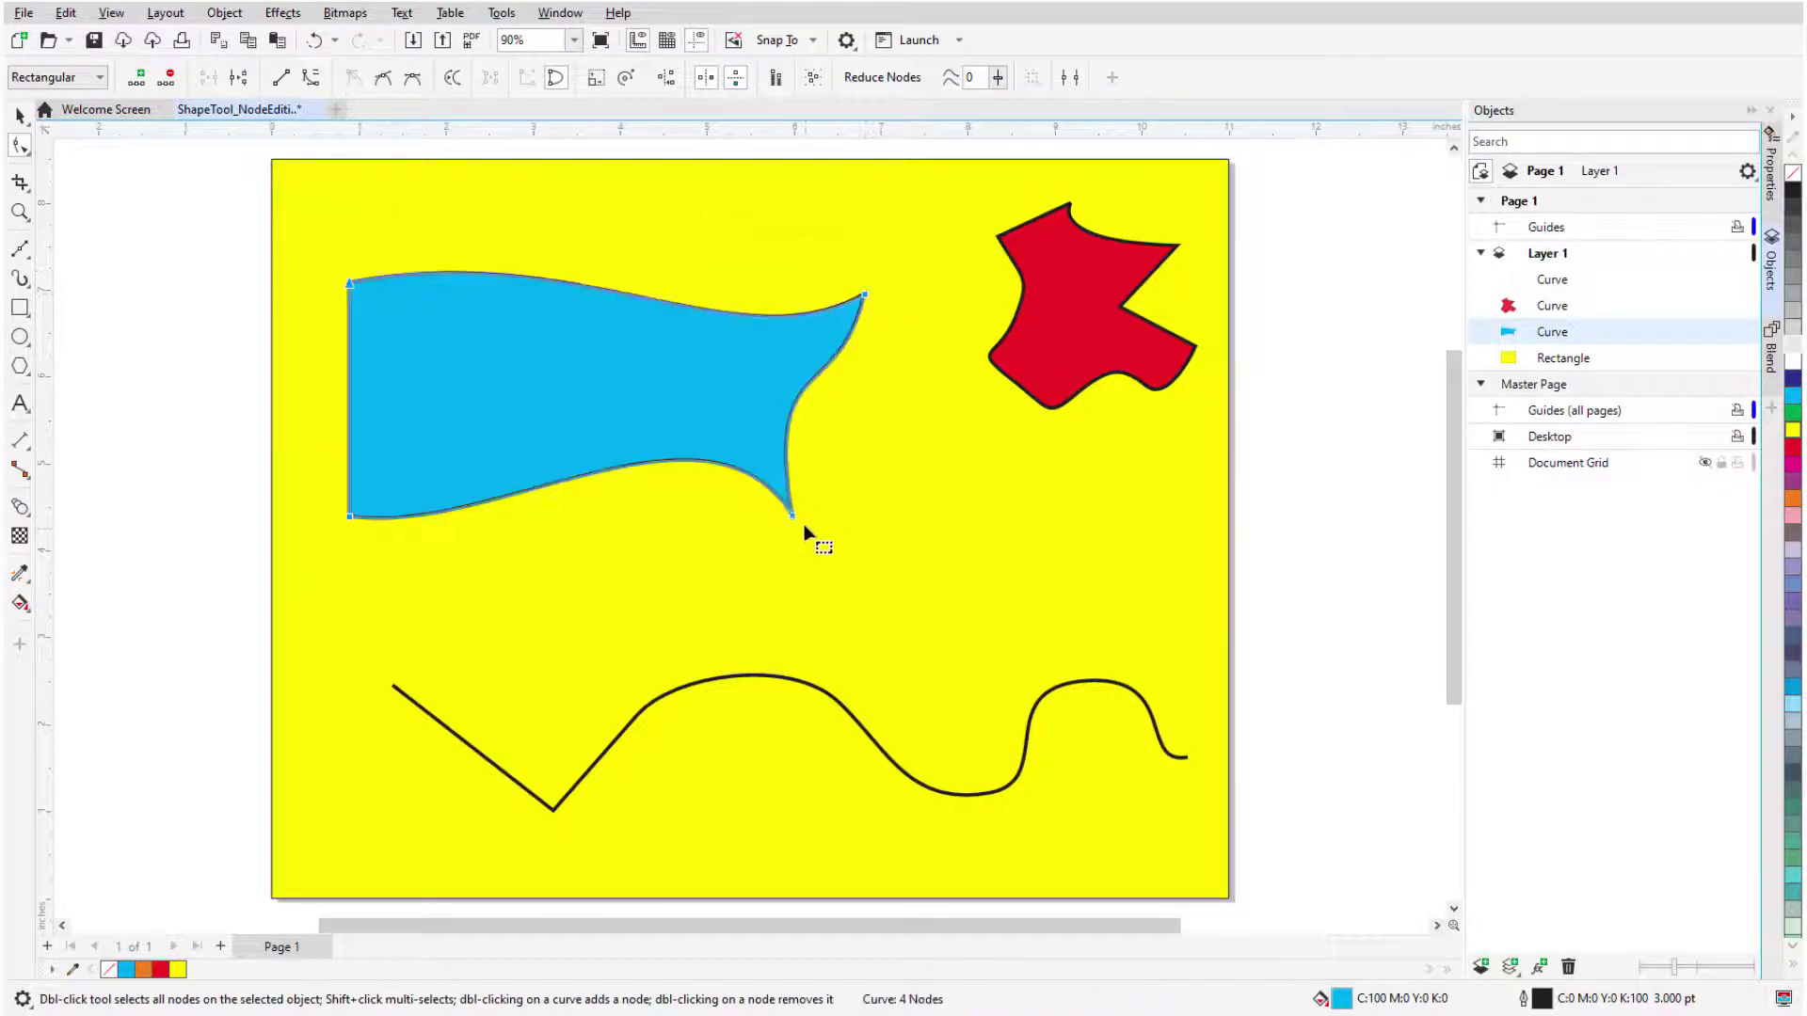
left_click_drag(793, 515, 843, 508)
left_click_drag(297, 512, 361, 583)
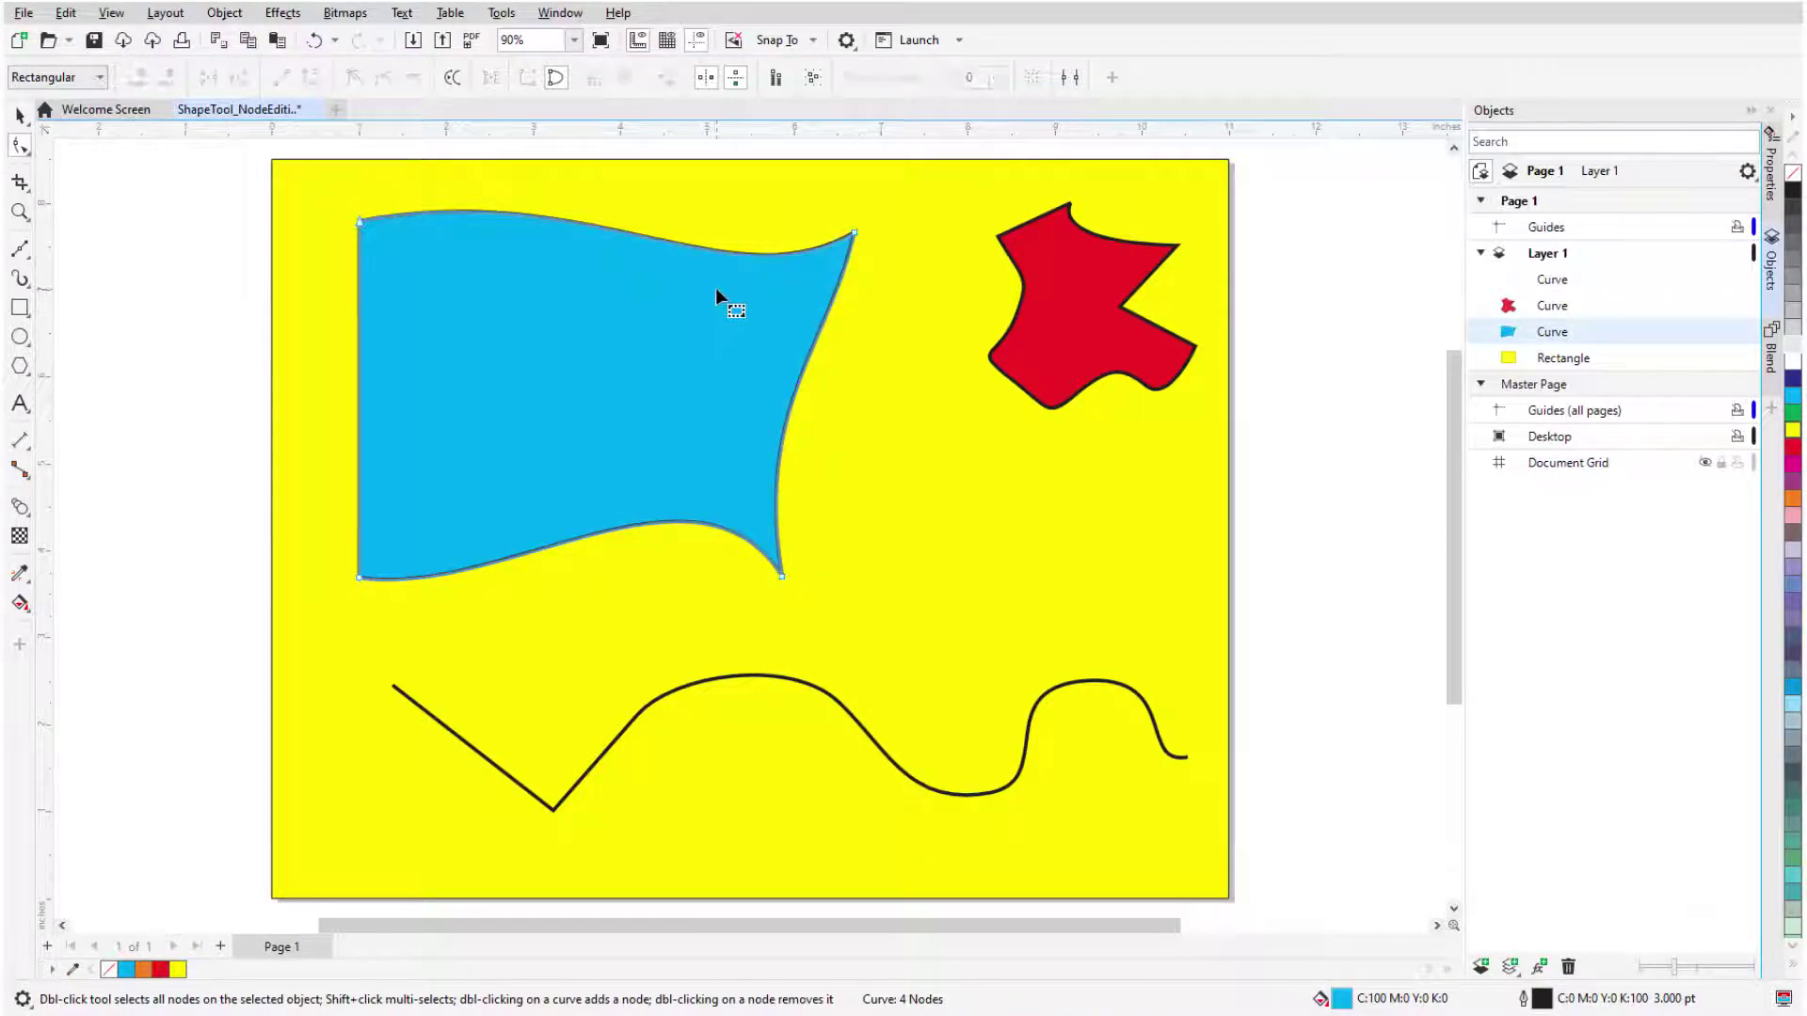
Step: Move the blue shape's upper-right node inward and slightly upward
mouse_move(854, 233)
left_mouse_down()
mouse_move(940, 257)
mouse_move(840, 212)
left_mouse_up()
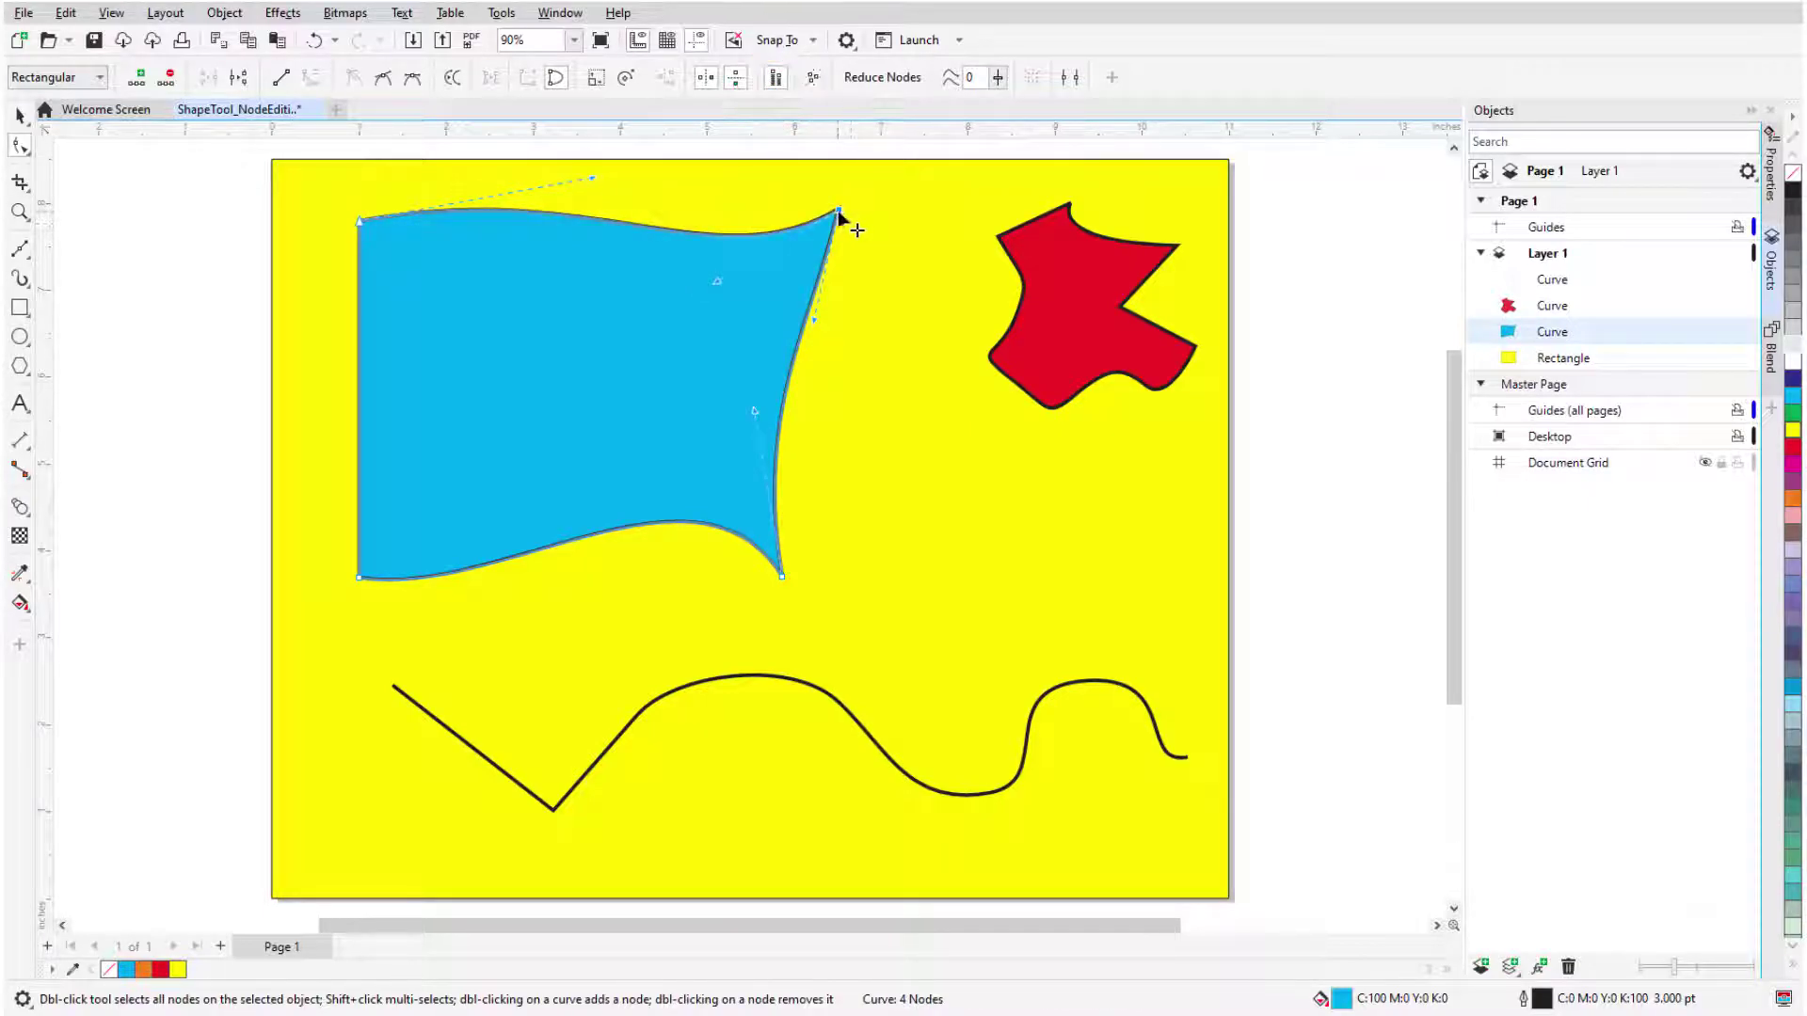
mouse_move(839, 212)
left_mouse_down()
mouse_move(895, 295)
mouse_move(883, 251)
mouse_move(830, 212)
left_mouse_up()
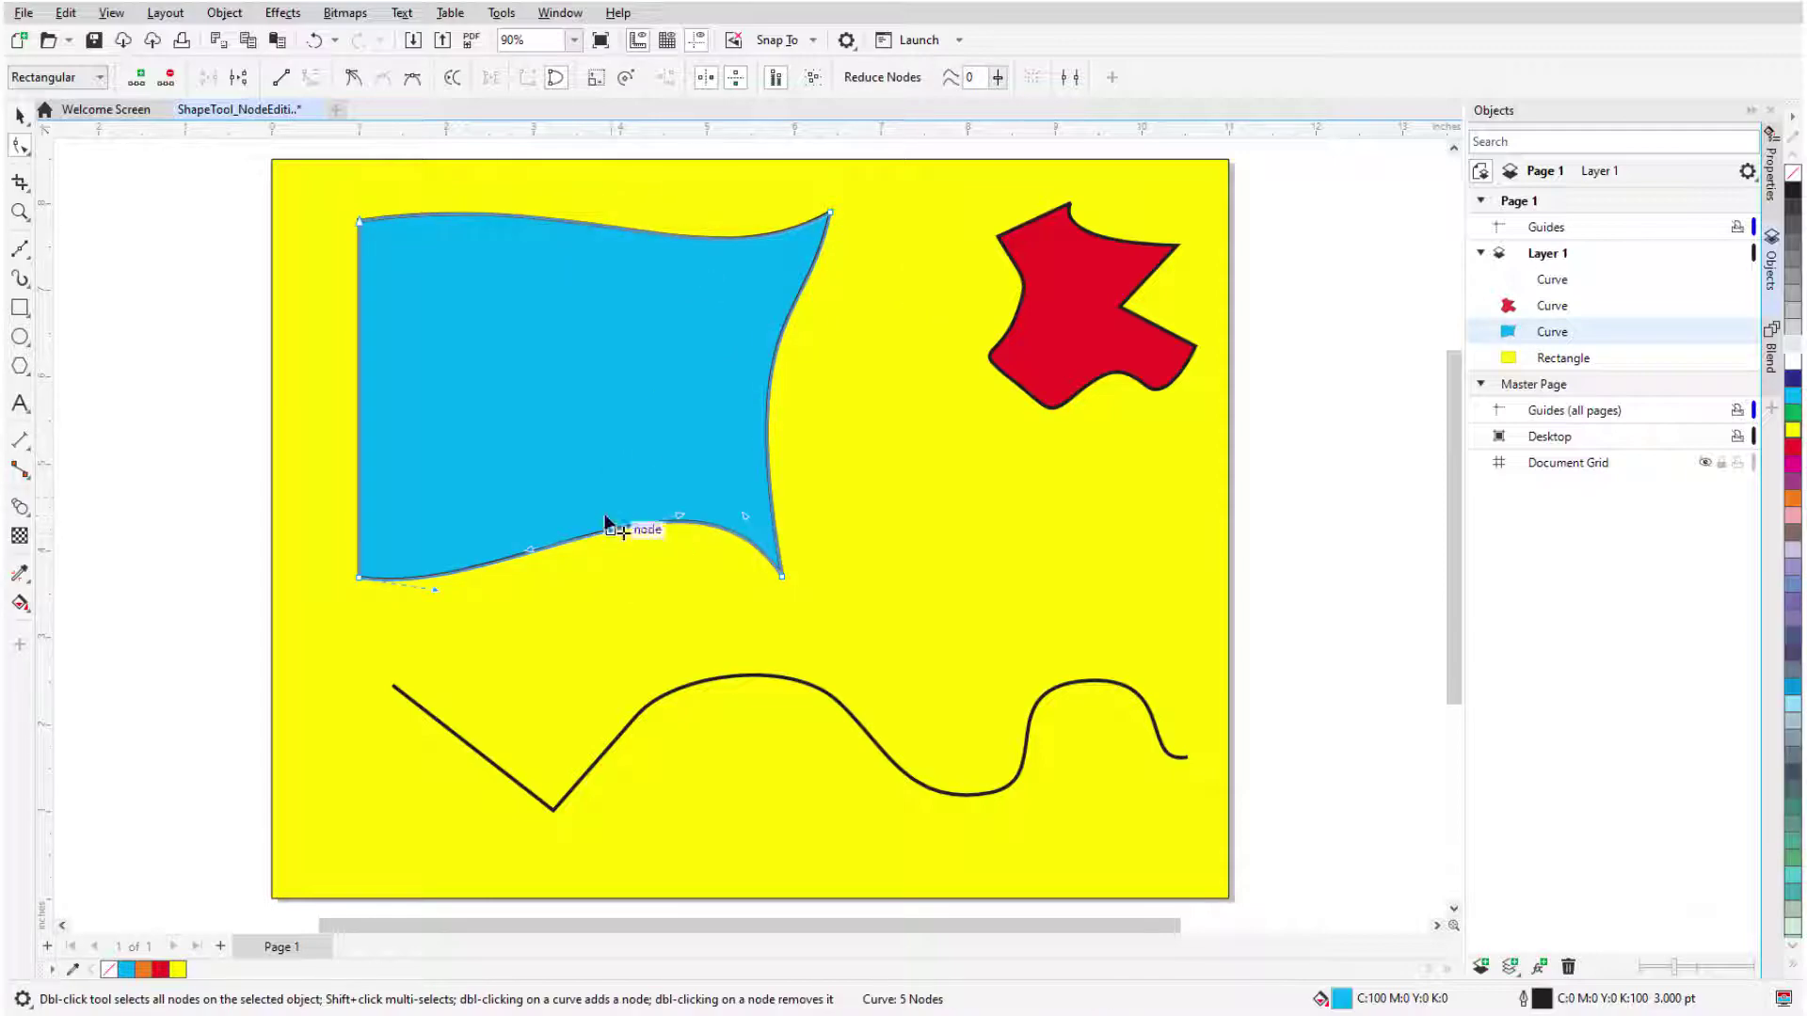
Step: Add a node to the blue shape's bottom edge and another to its top edge, reshape the curves there, and delete the lower-left node
left_click_drag(613, 524, 625, 579)
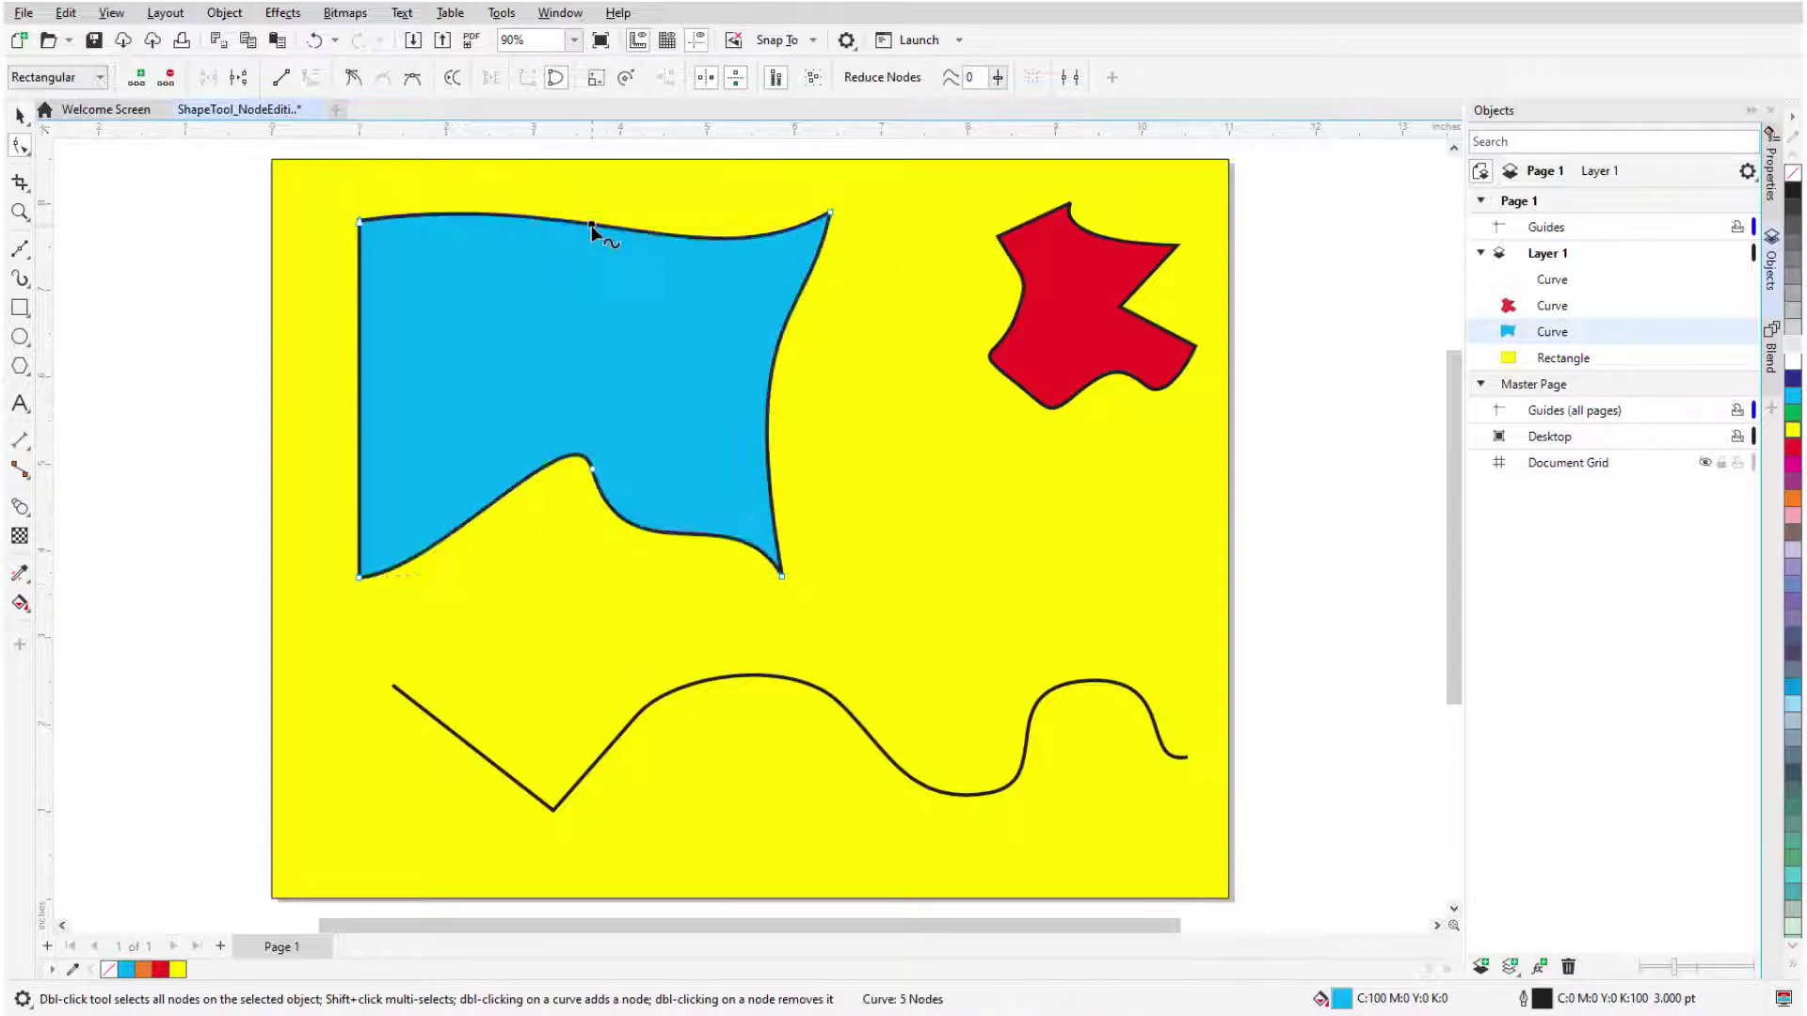
left_click_drag(657, 231, 608, 185)
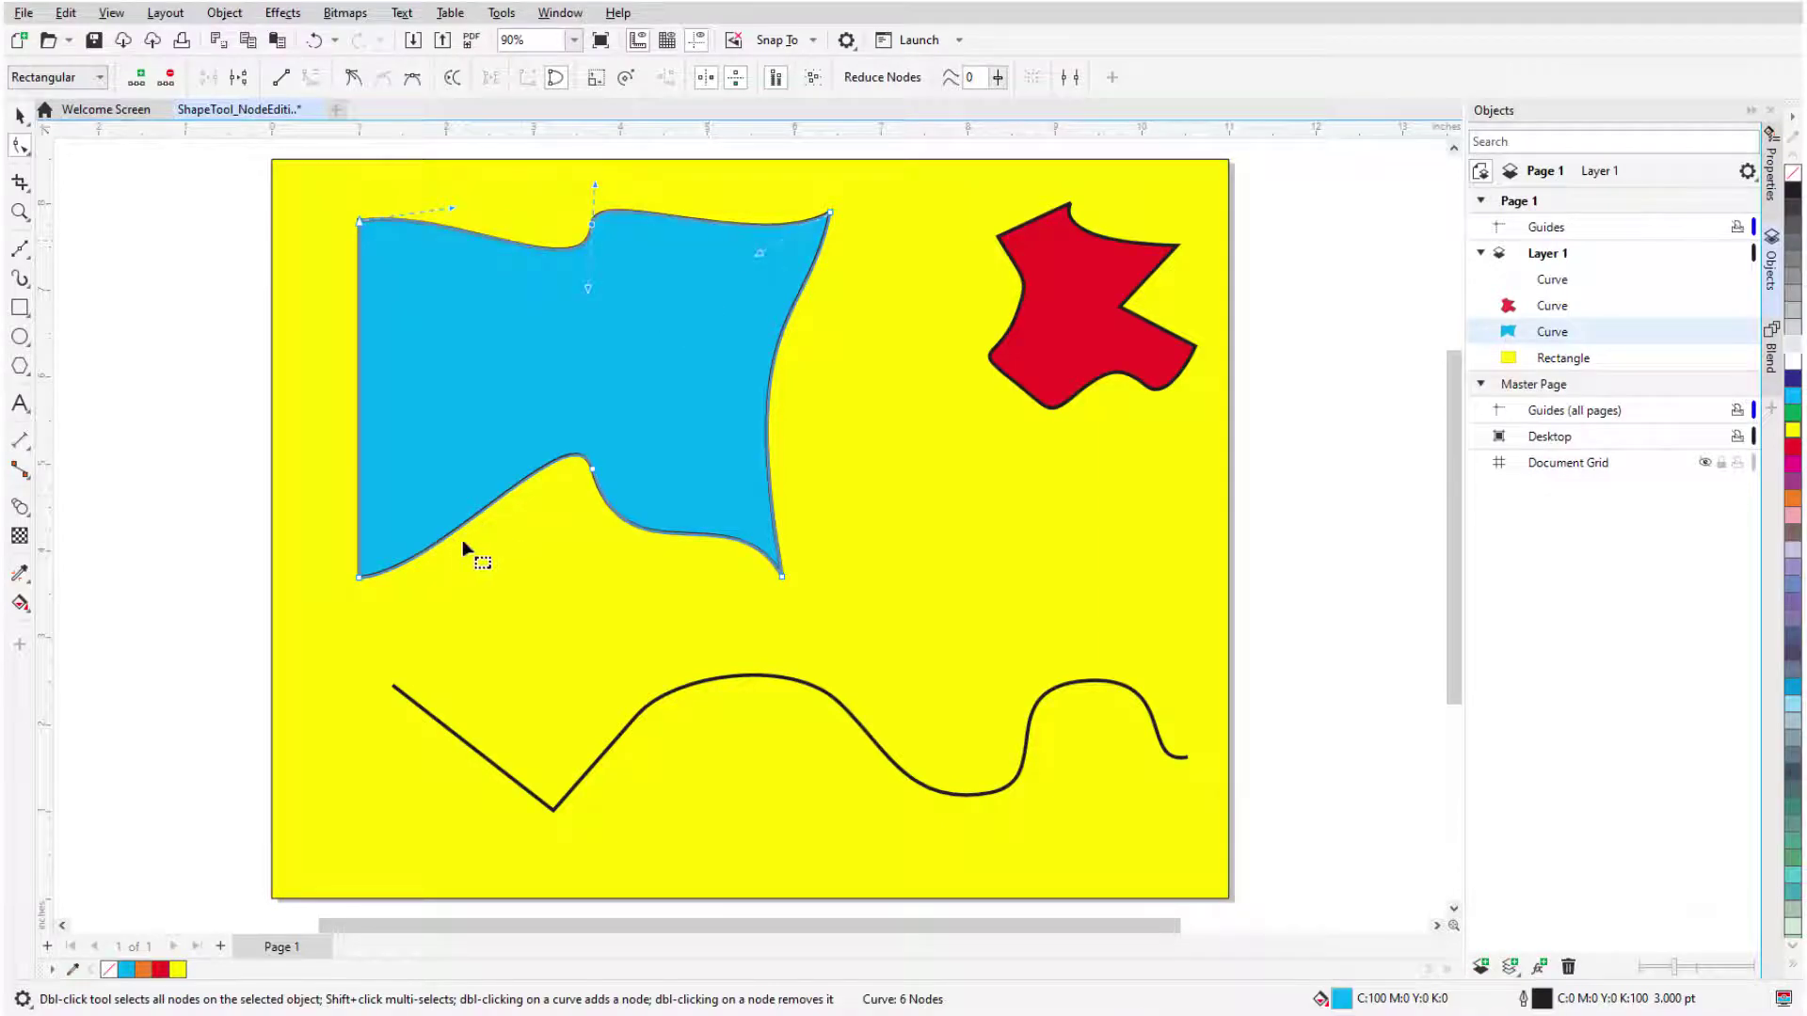
double_click(367, 573)
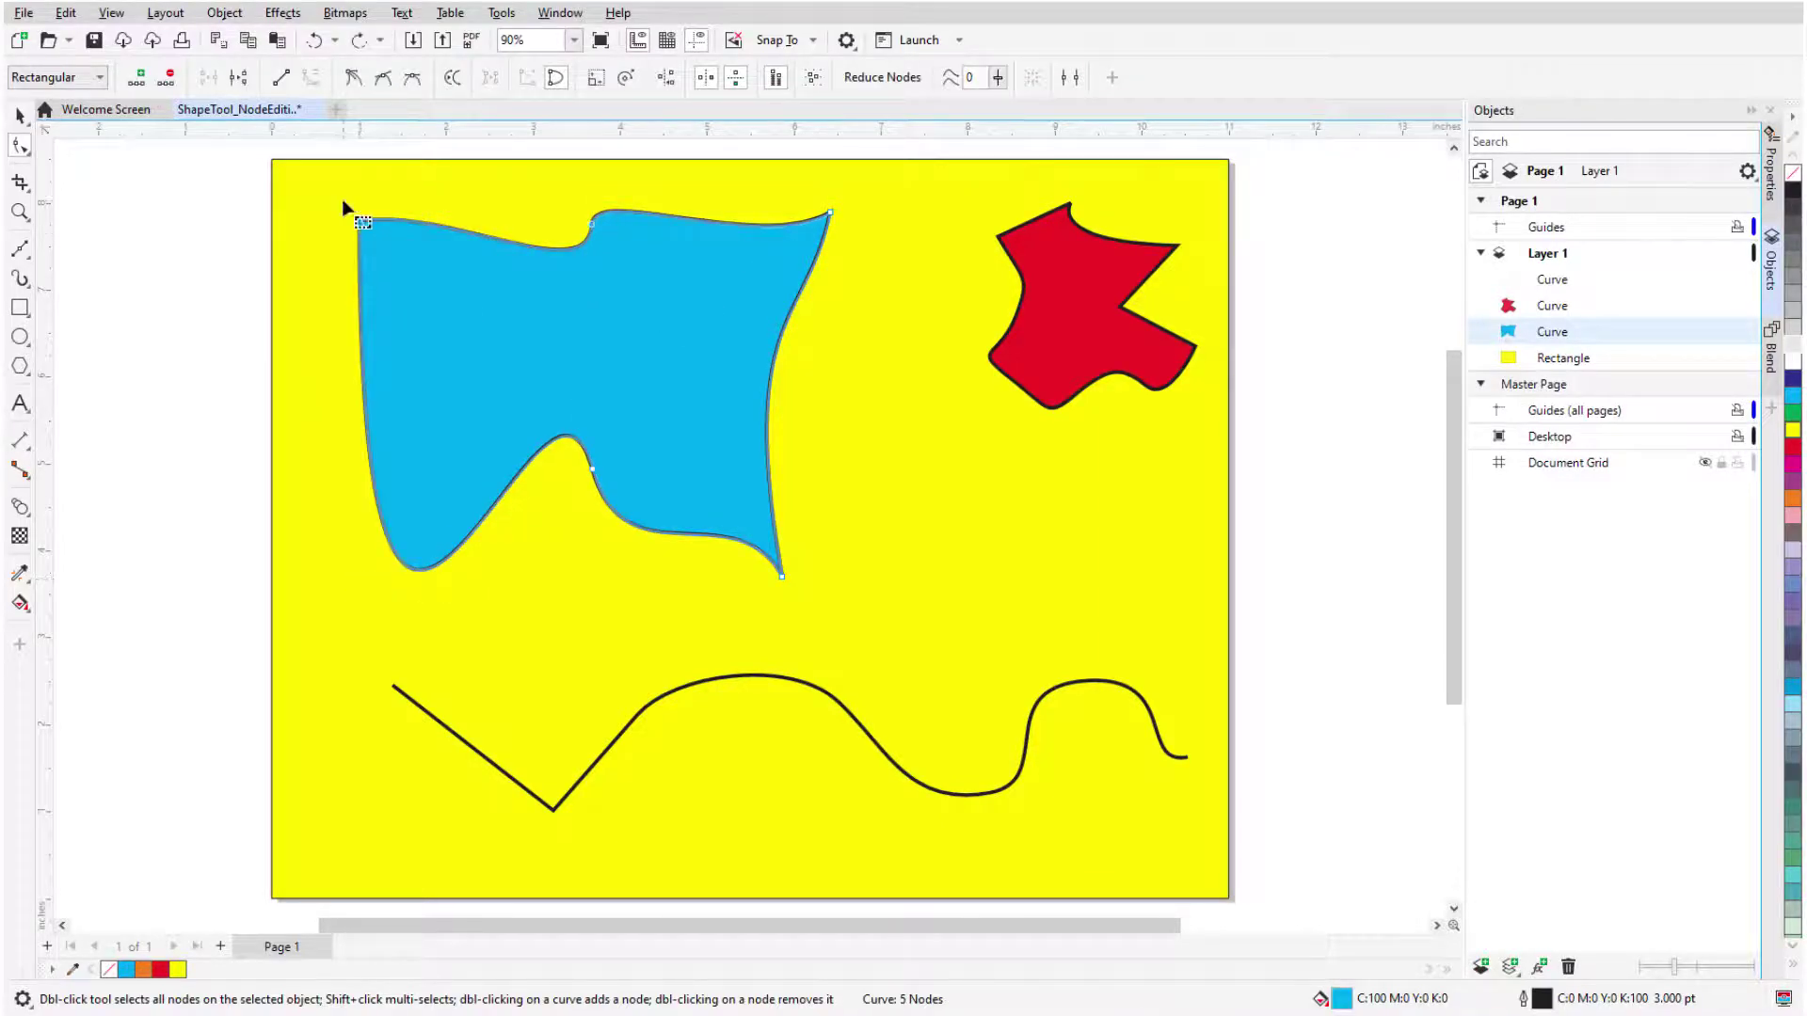
Step: Add a series of intermediate nodes around the blue shape's upper-left node and pull nodes on the top edge into a wavy outline
left_click(139, 87)
left_click_drag(432, 231, 640, 256)
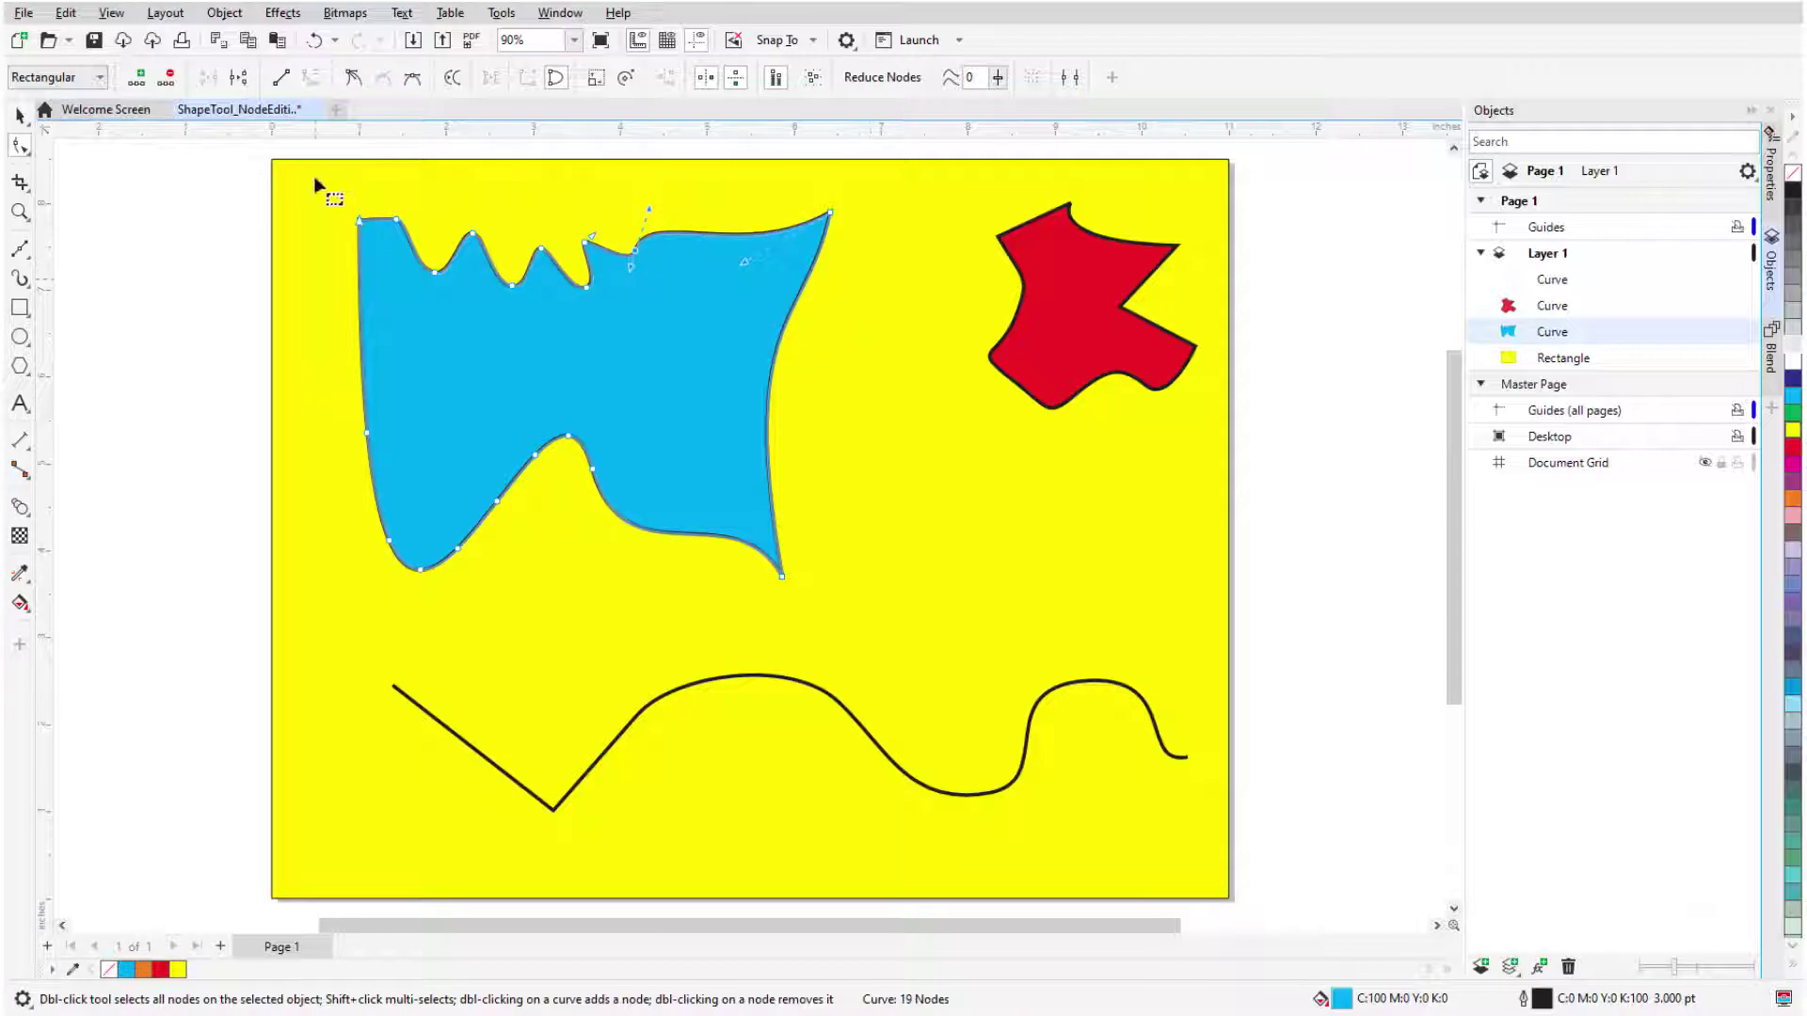
Step: Select the nodes of the wavy top edge and convert their segments to straight lines
left_click_drag(315, 178, 594, 280)
left_click_drag(674, 332, 674, 331)
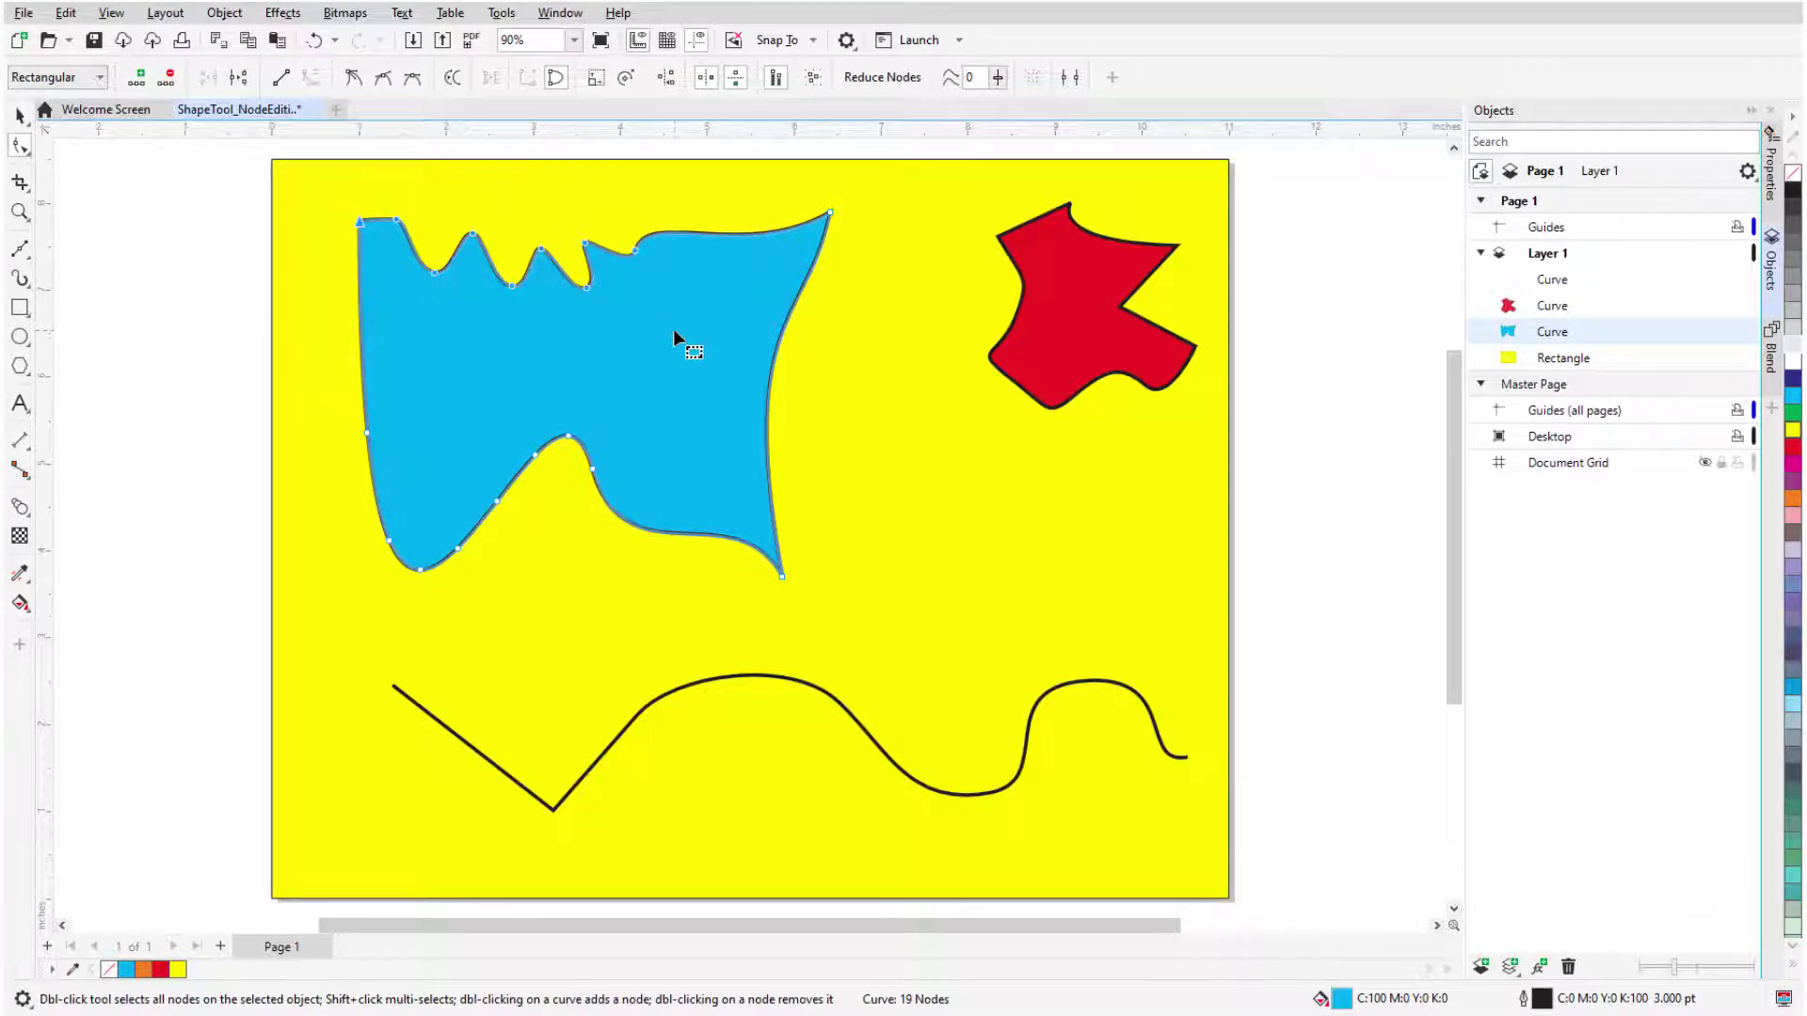
left_click(280, 77)
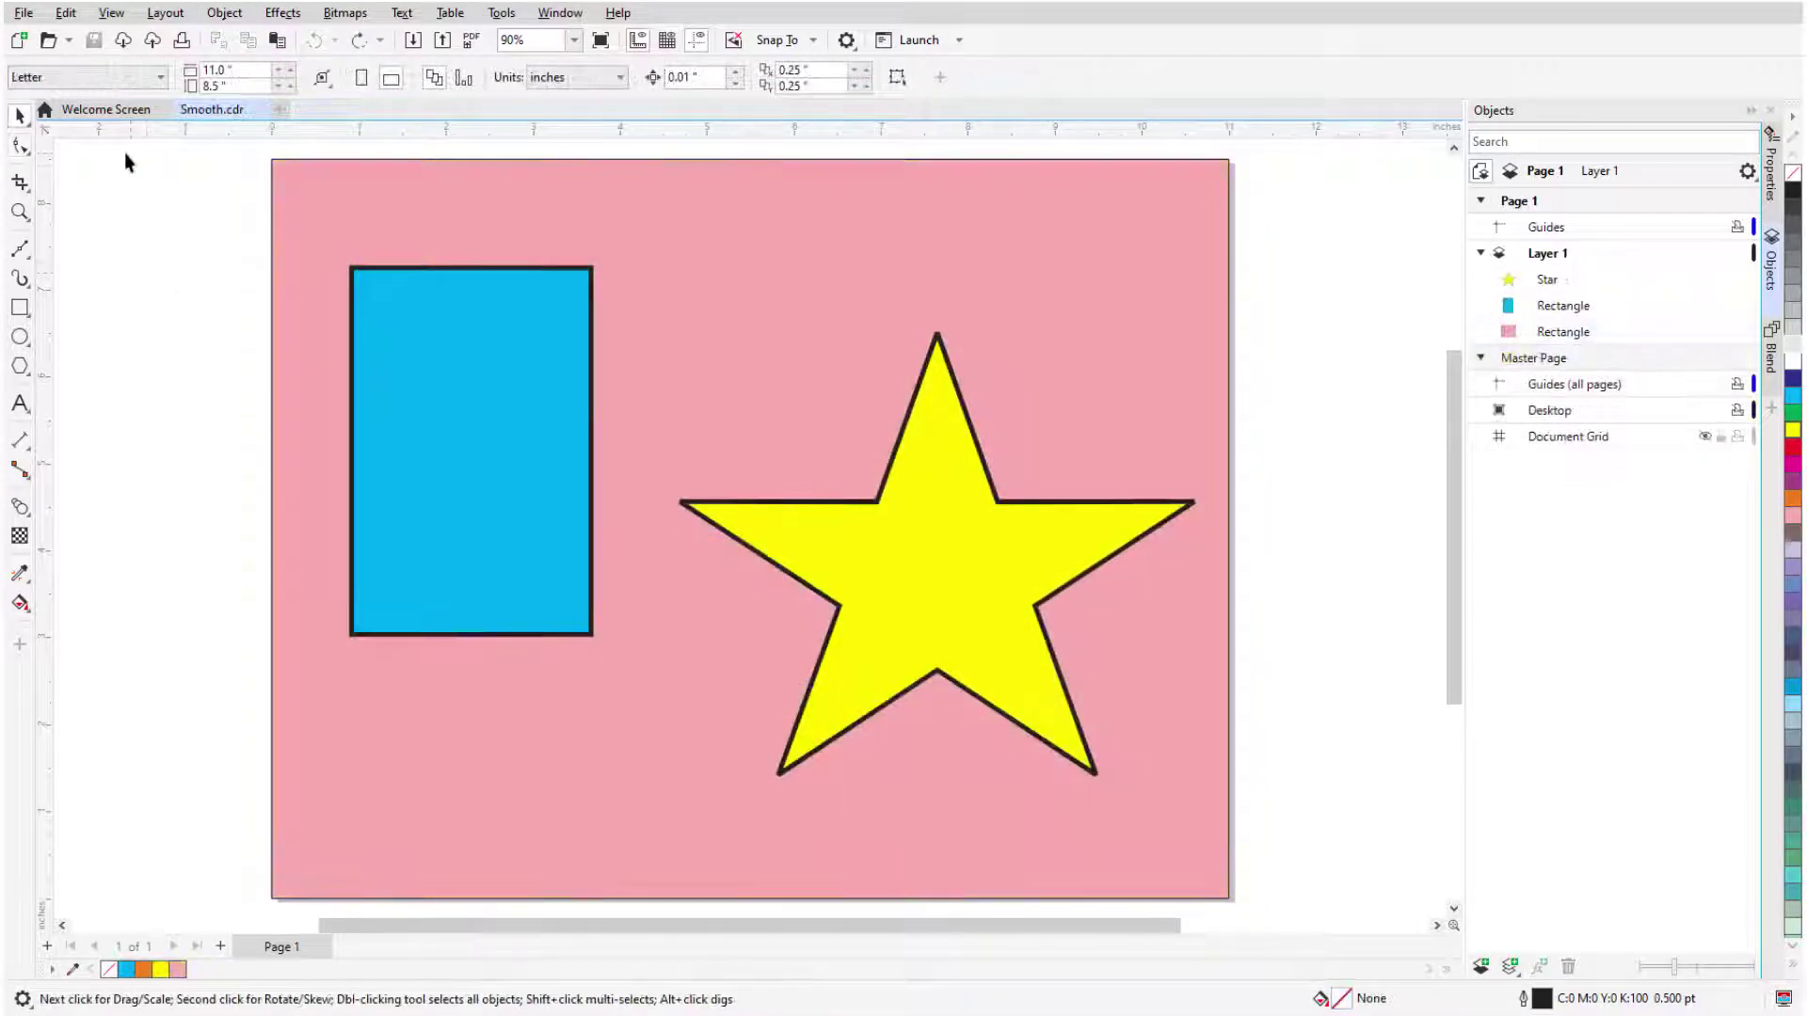
Step: Activate the Smooth tool in Smooth.cdr with a nib size of 0.963" and a rate of 73
left_click(32, 152)
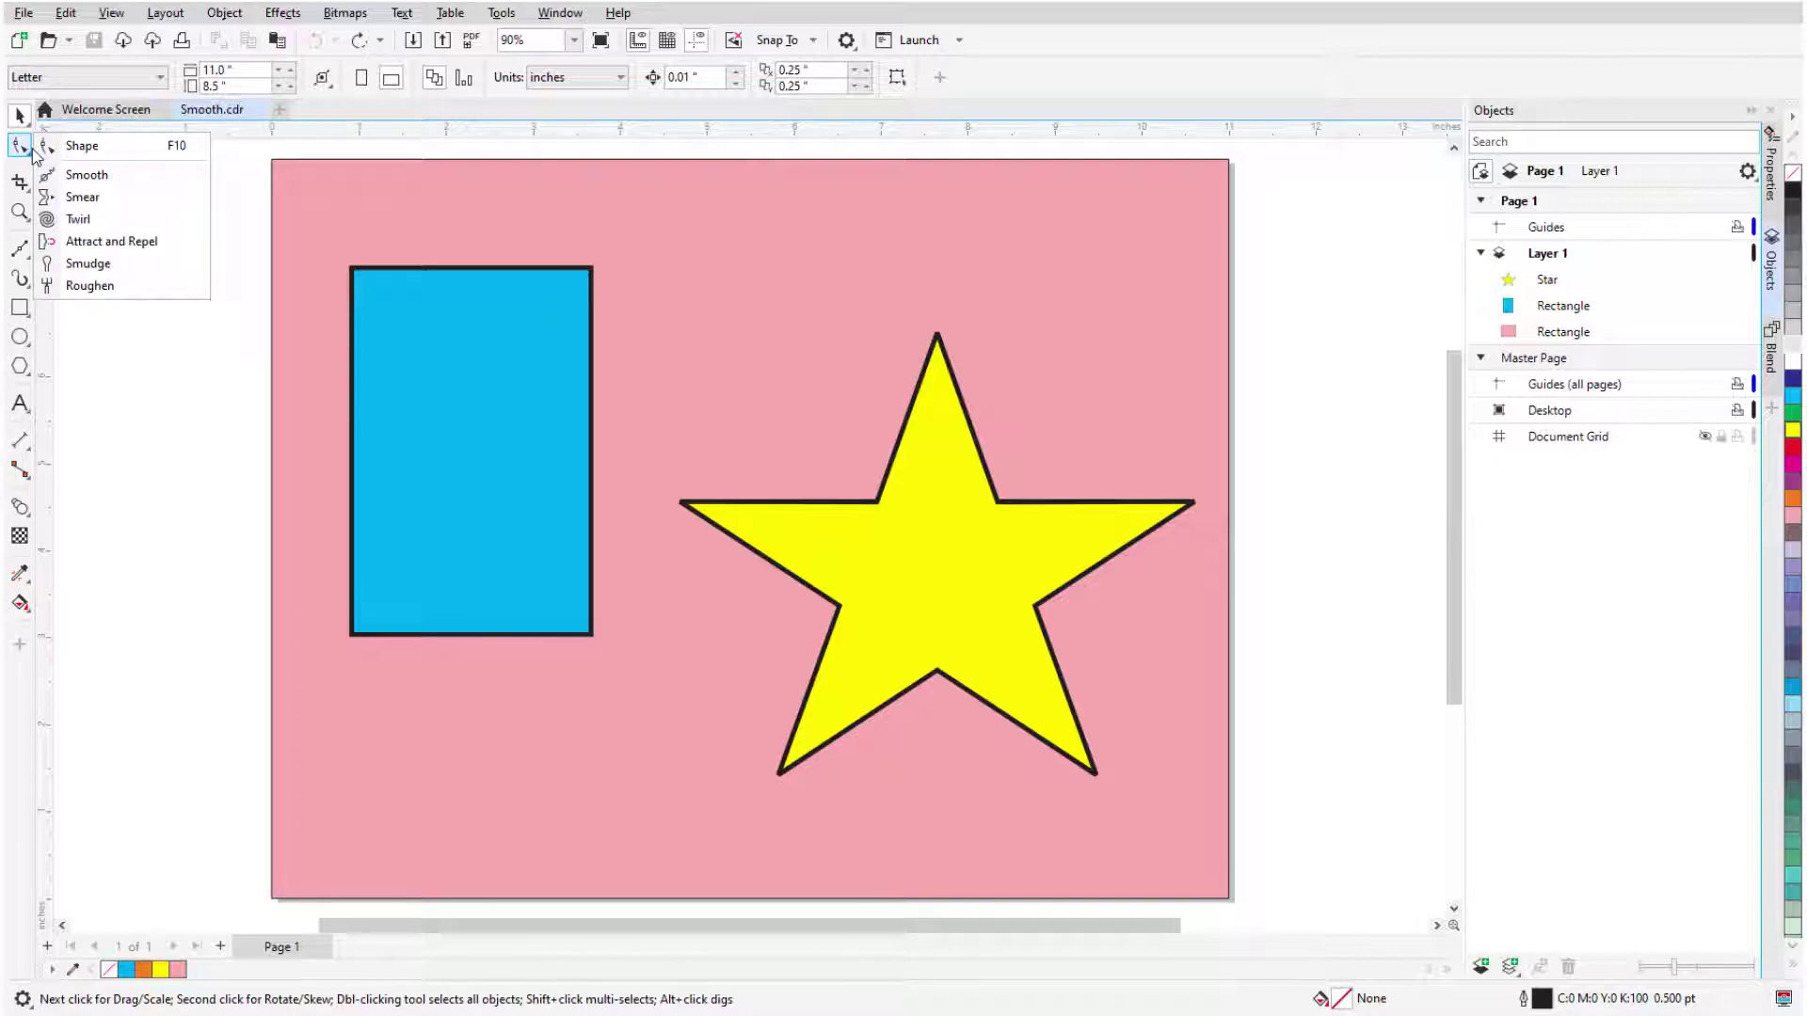
left_click(120, 174)
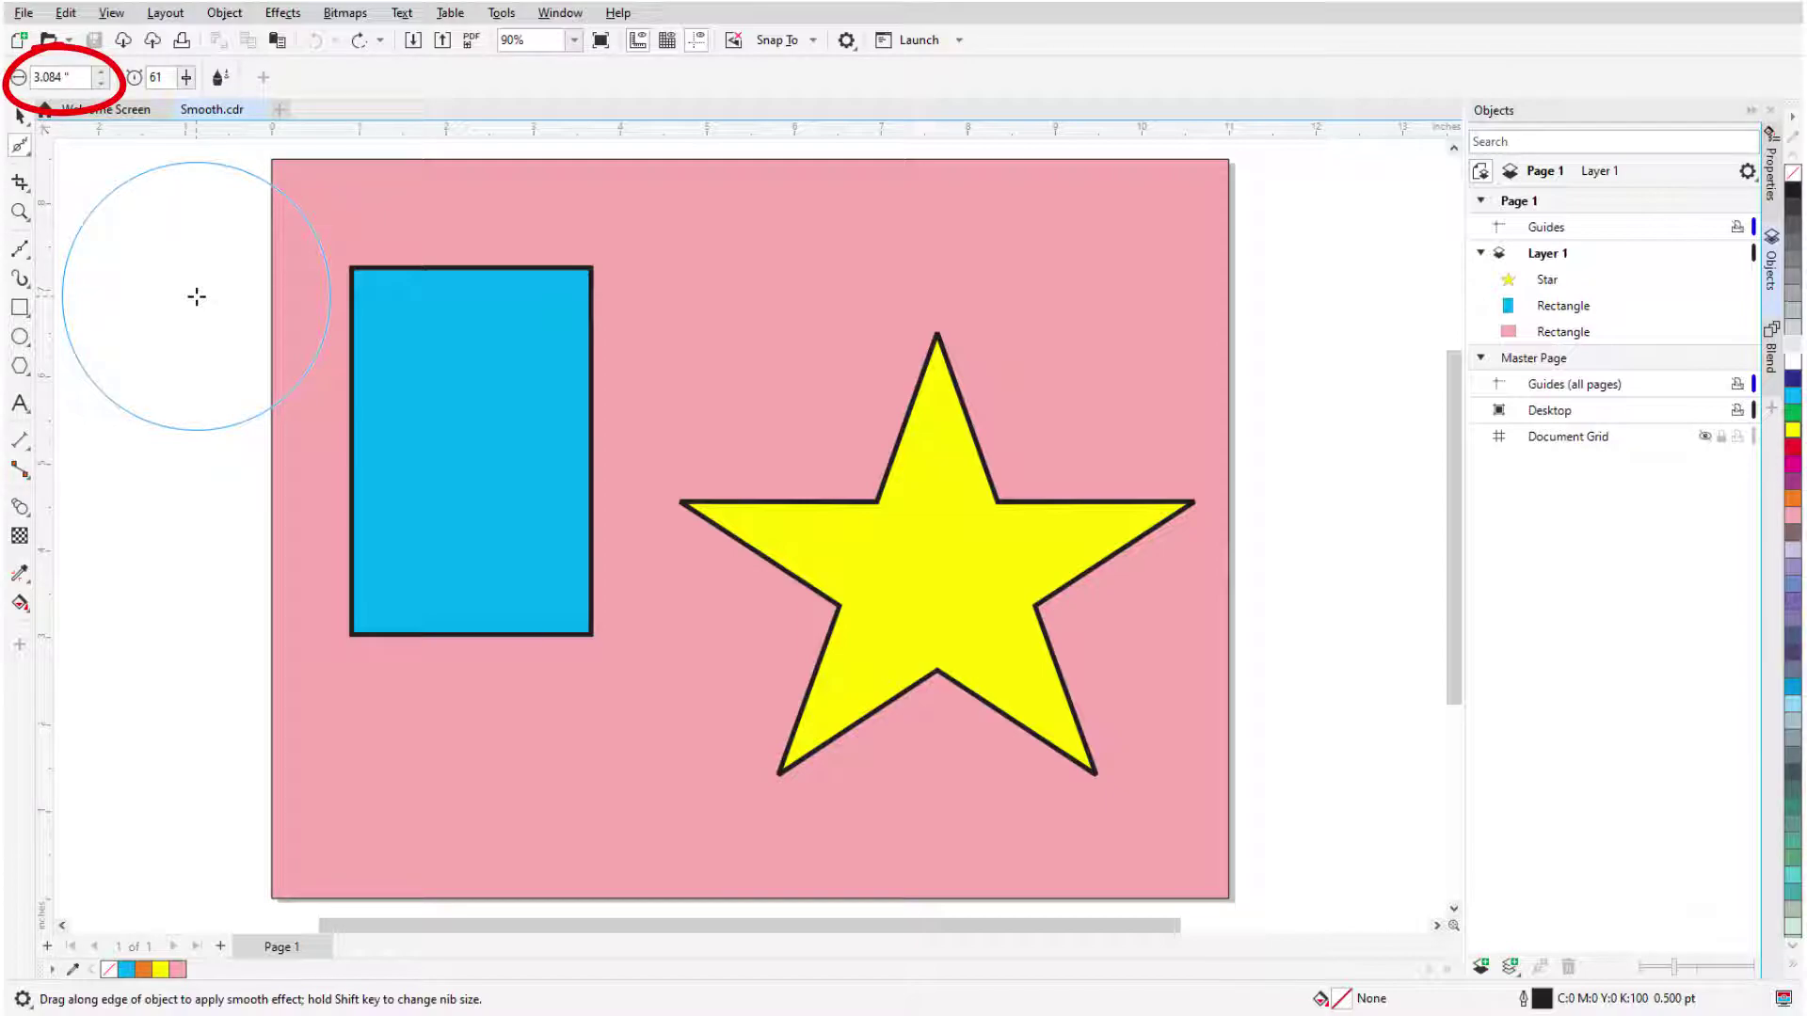
left_click_drag(197, 297, 189, 335)
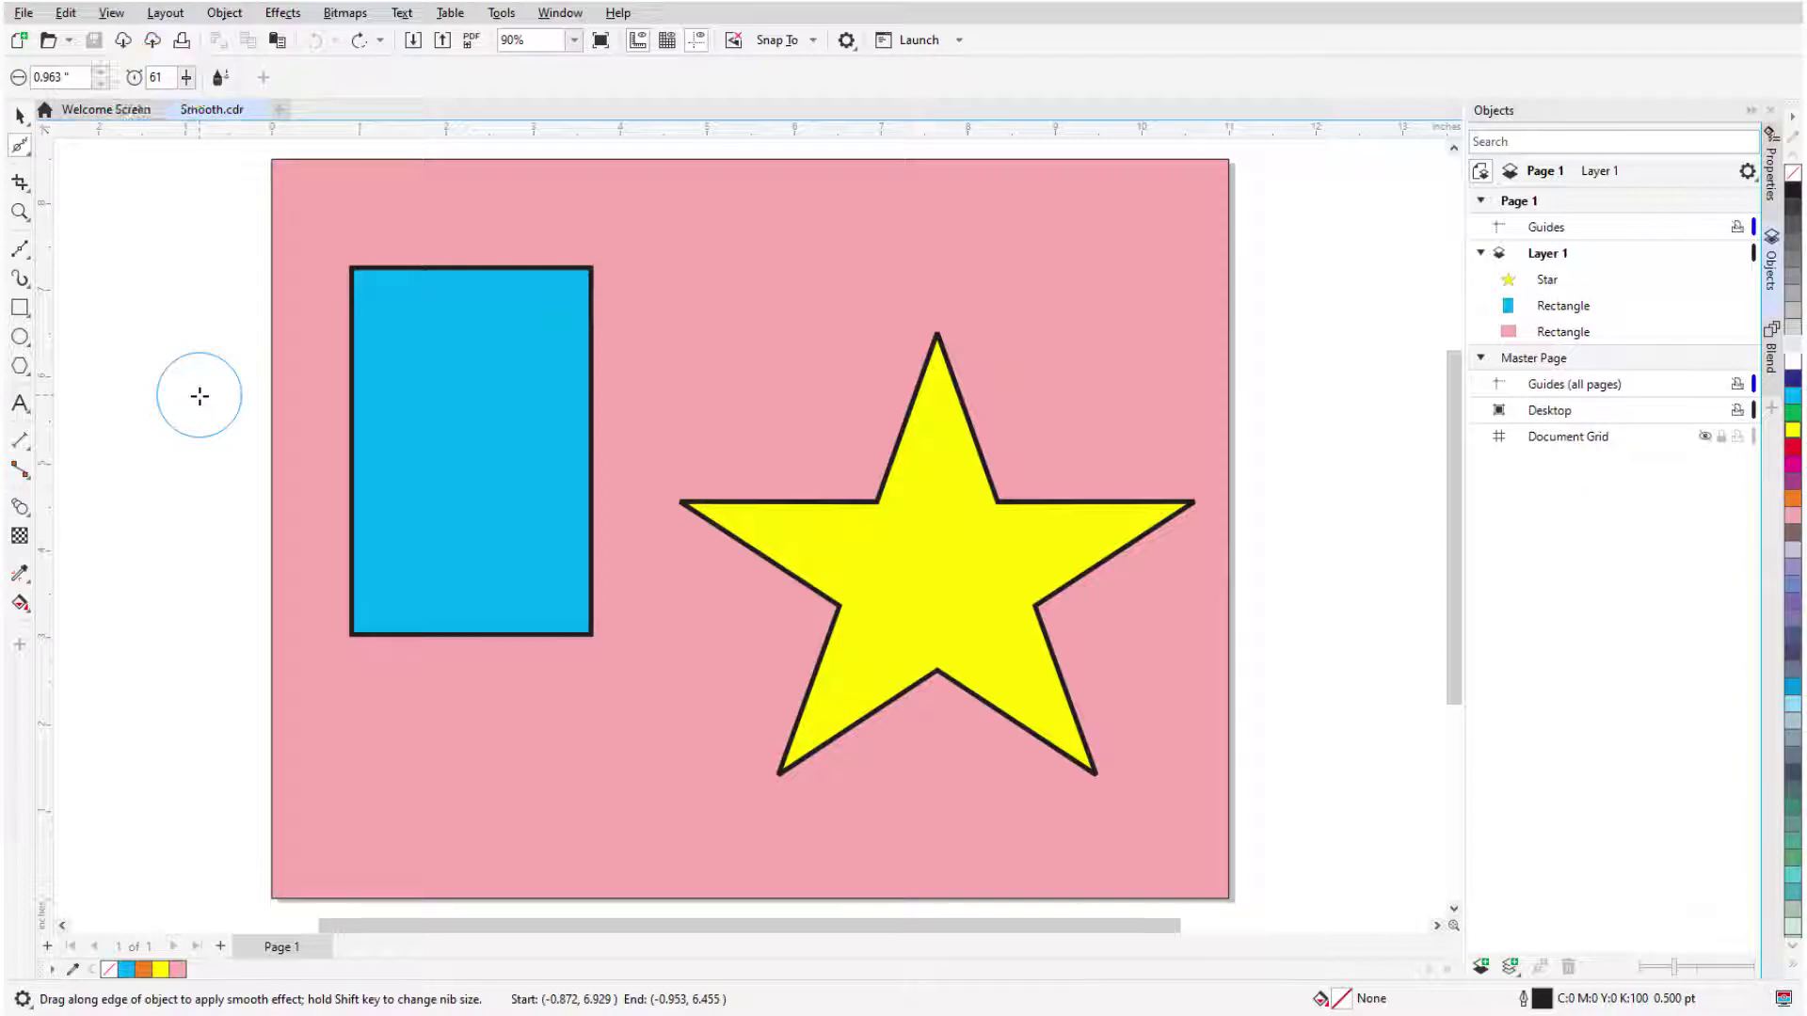
mouse_move(199, 395)
left_mouse_down()
mouse_move(228, 398)
mouse_move(212, 400)
left_mouse_up()
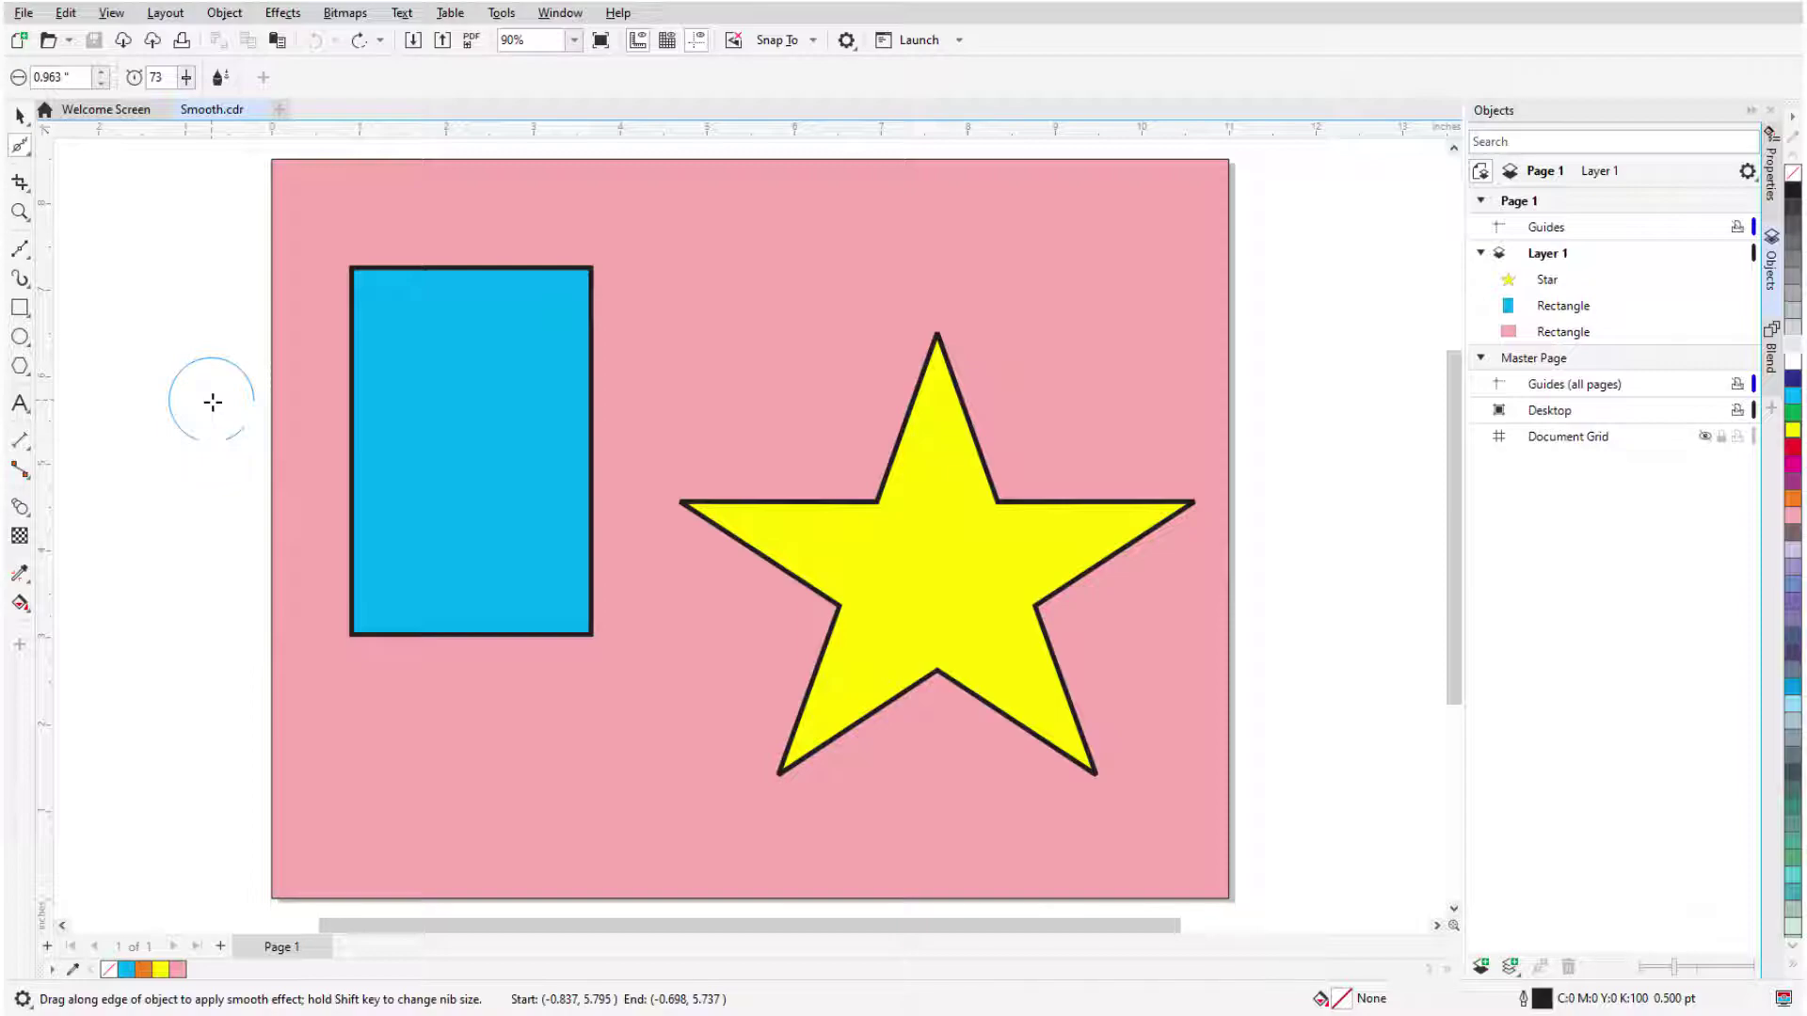
Step: Select the blue rectangle and smooth its four corners by brushing along its edges
left_click(367, 336)
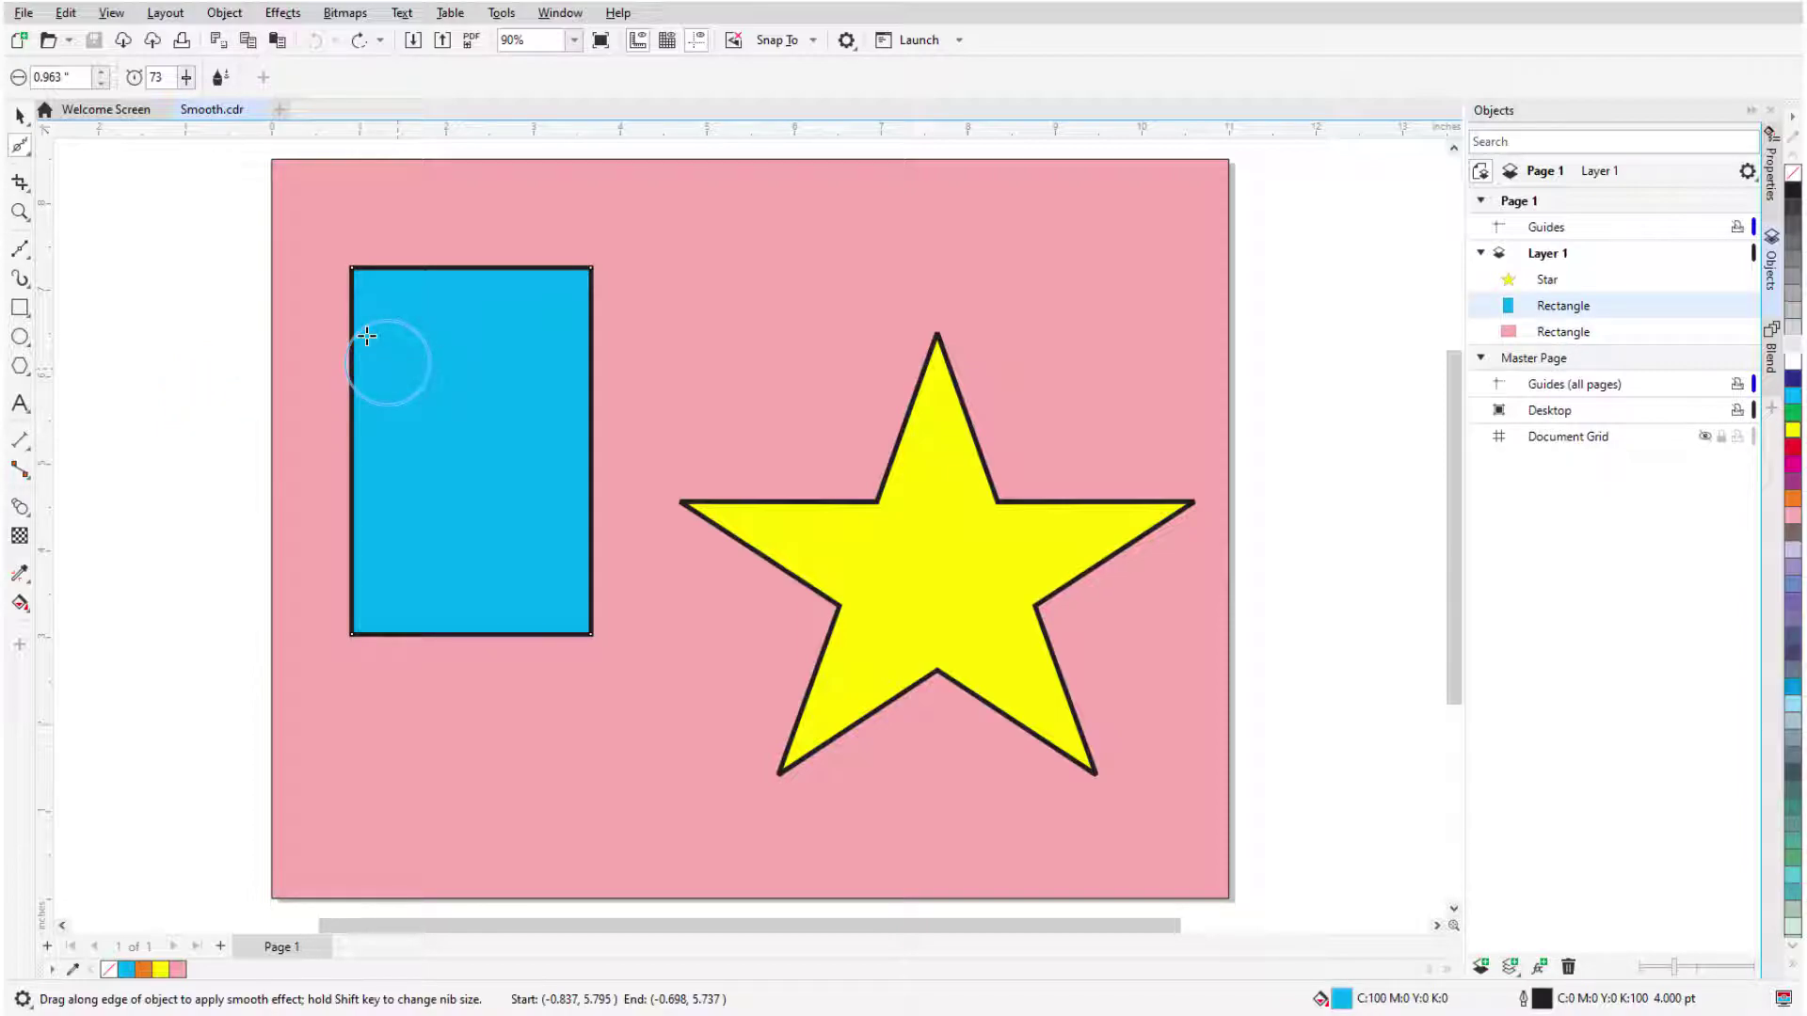
mouse_move(367, 336)
left_mouse_down()
mouse_move(361, 277)
mouse_move(365, 322)
mouse_move(407, 269)
mouse_move(348, 358)
mouse_move(441, 287)
mouse_move(562, 307)
mouse_move(578, 274)
mouse_move(556, 260)
mouse_move(536, 279)
mouse_move(550, 544)
mouse_move(571, 586)
mouse_move(570, 547)
mouse_move(488, 645)
mouse_move(337, 539)
mouse_move(383, 642)
mouse_move(363, 639)
mouse_move(345, 521)
mouse_move(442, 594)
left_mouse_up()
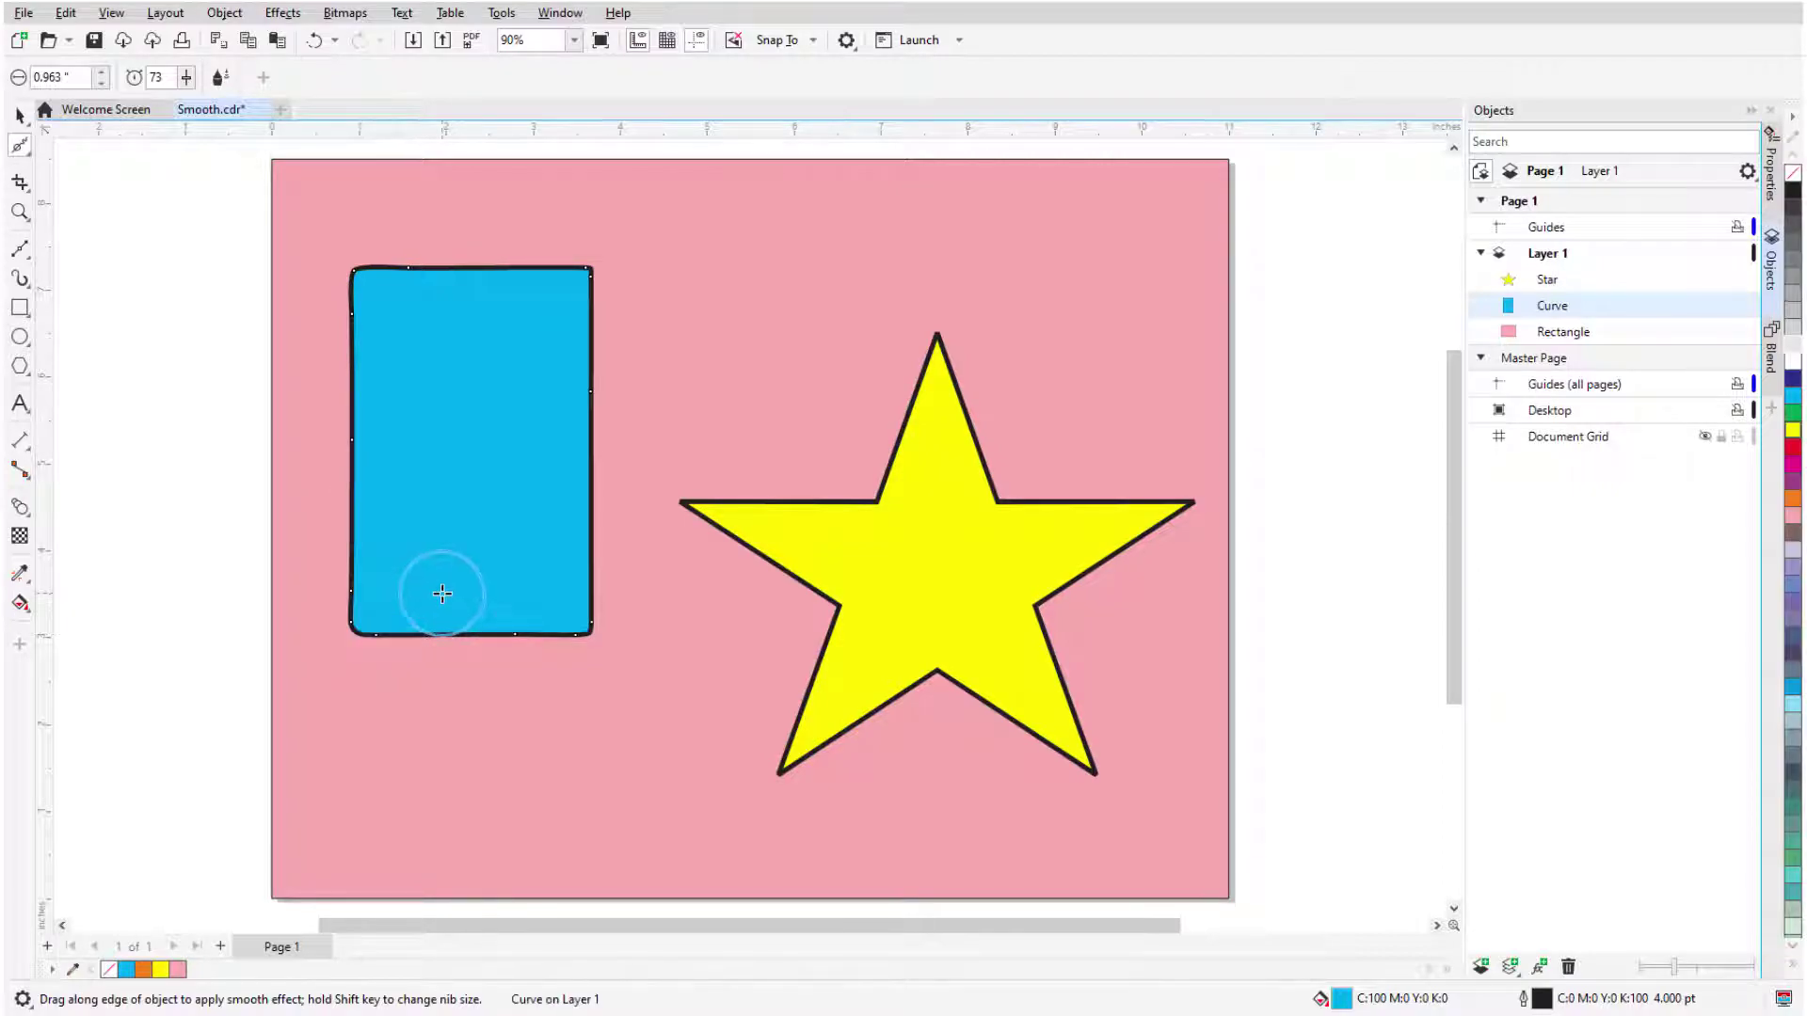
Step: Enlarge the Smooth nib to 2.858" and smooth the points of the yellow star
left_click_drag(705, 452, 900, 674, "shift")
left_click(900, 674)
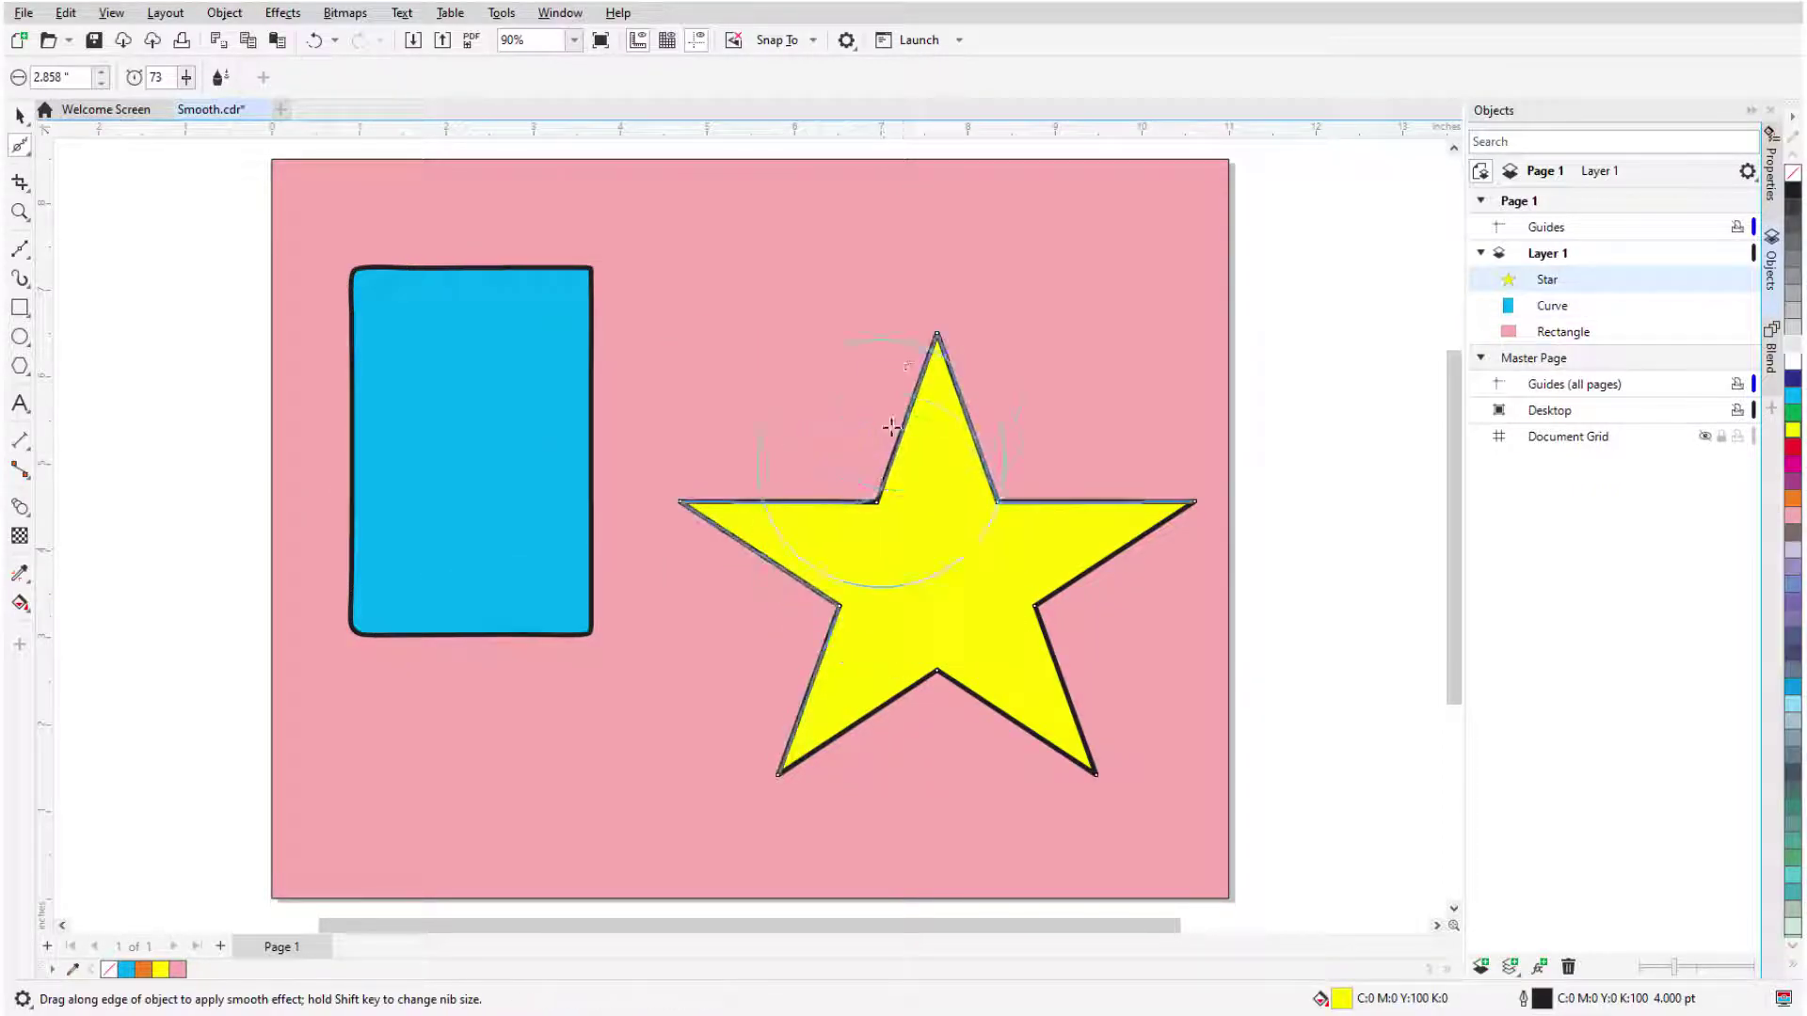
mouse_move(891, 426)
left_mouse_down()
mouse_move(1036, 521)
mouse_move(1020, 581)
mouse_move(926, 682)
mouse_move(805, 685)
mouse_move(678, 470)
mouse_move(867, 351)
mouse_move(1073, 506)
mouse_move(1141, 519)
mouse_move(1057, 694)
mouse_move(786, 734)
mouse_move(922, 783)
left_mouse_up()
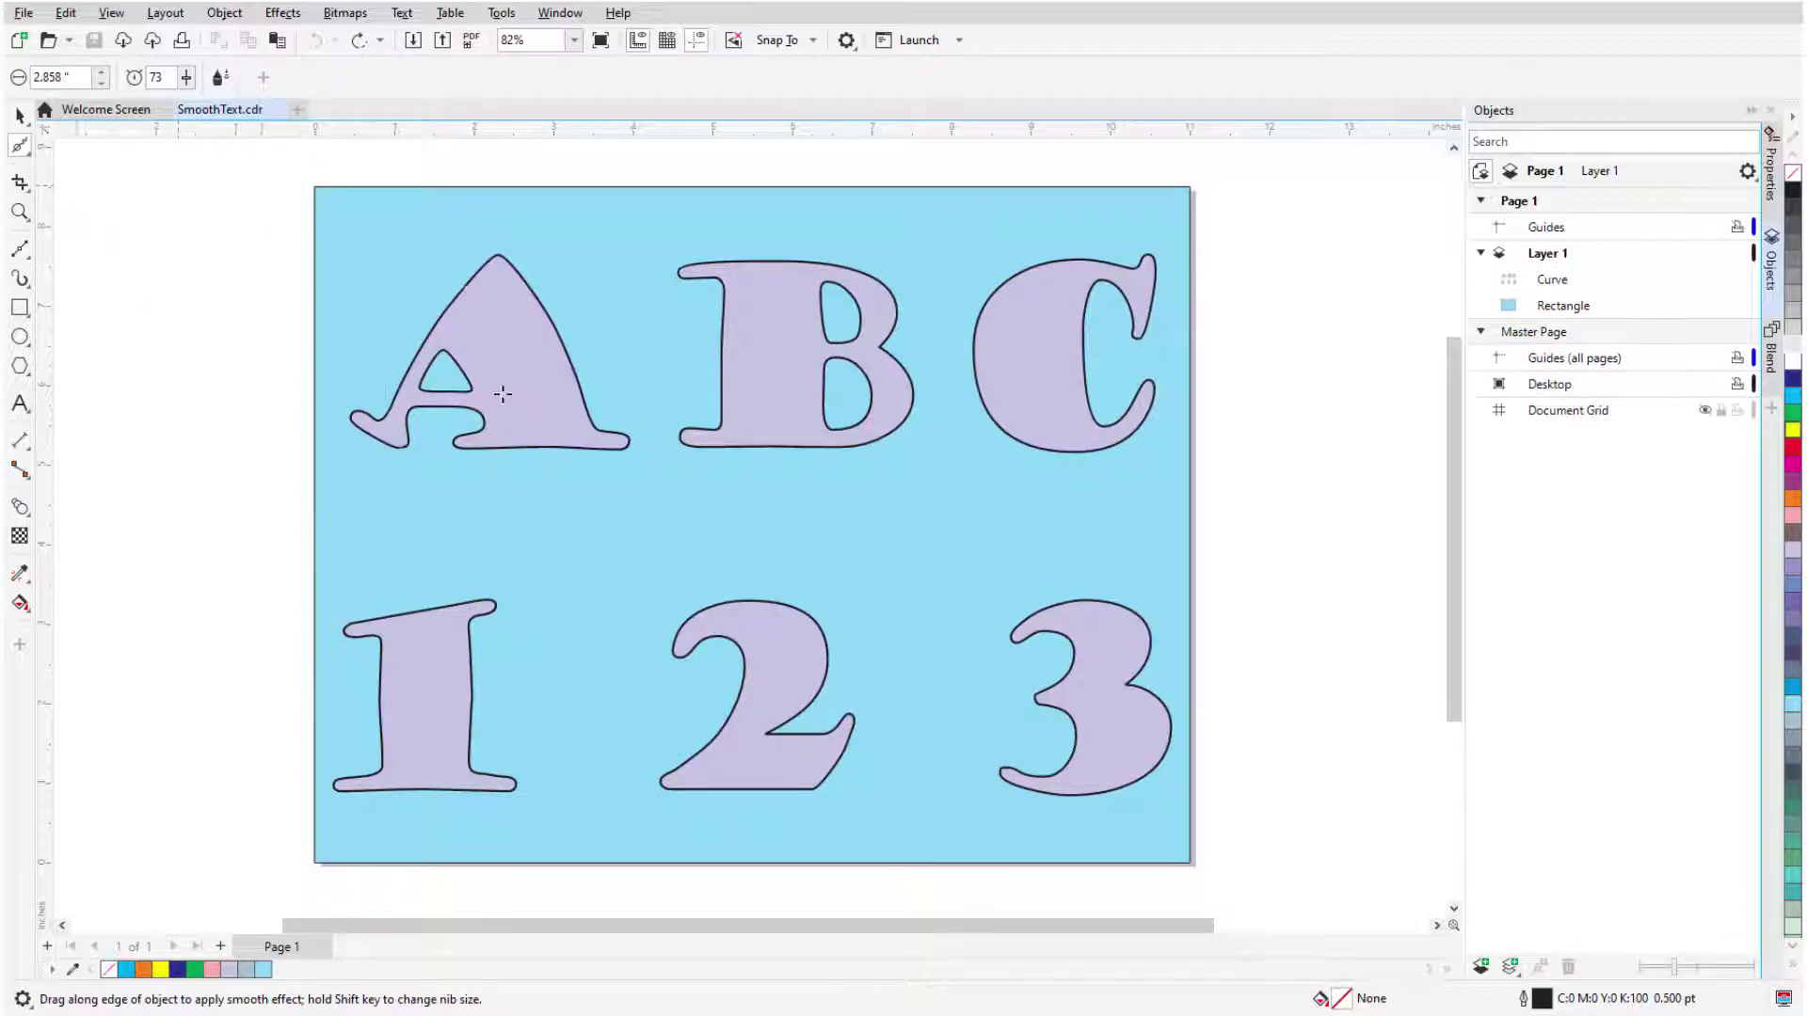
Step: Smooth the serifs and ends of the letters A, B and C with the 2.858" nib
mouse_move(556, 428)
left_mouse_down()
mouse_move(618, 449)
mouse_move(600, 446)
mouse_move(598, 472)
mouse_move(583, 435)
left_mouse_up()
mouse_move(363, 417)
left_mouse_down()
mouse_move(358, 439)
mouse_move(372, 435)
left_mouse_up()
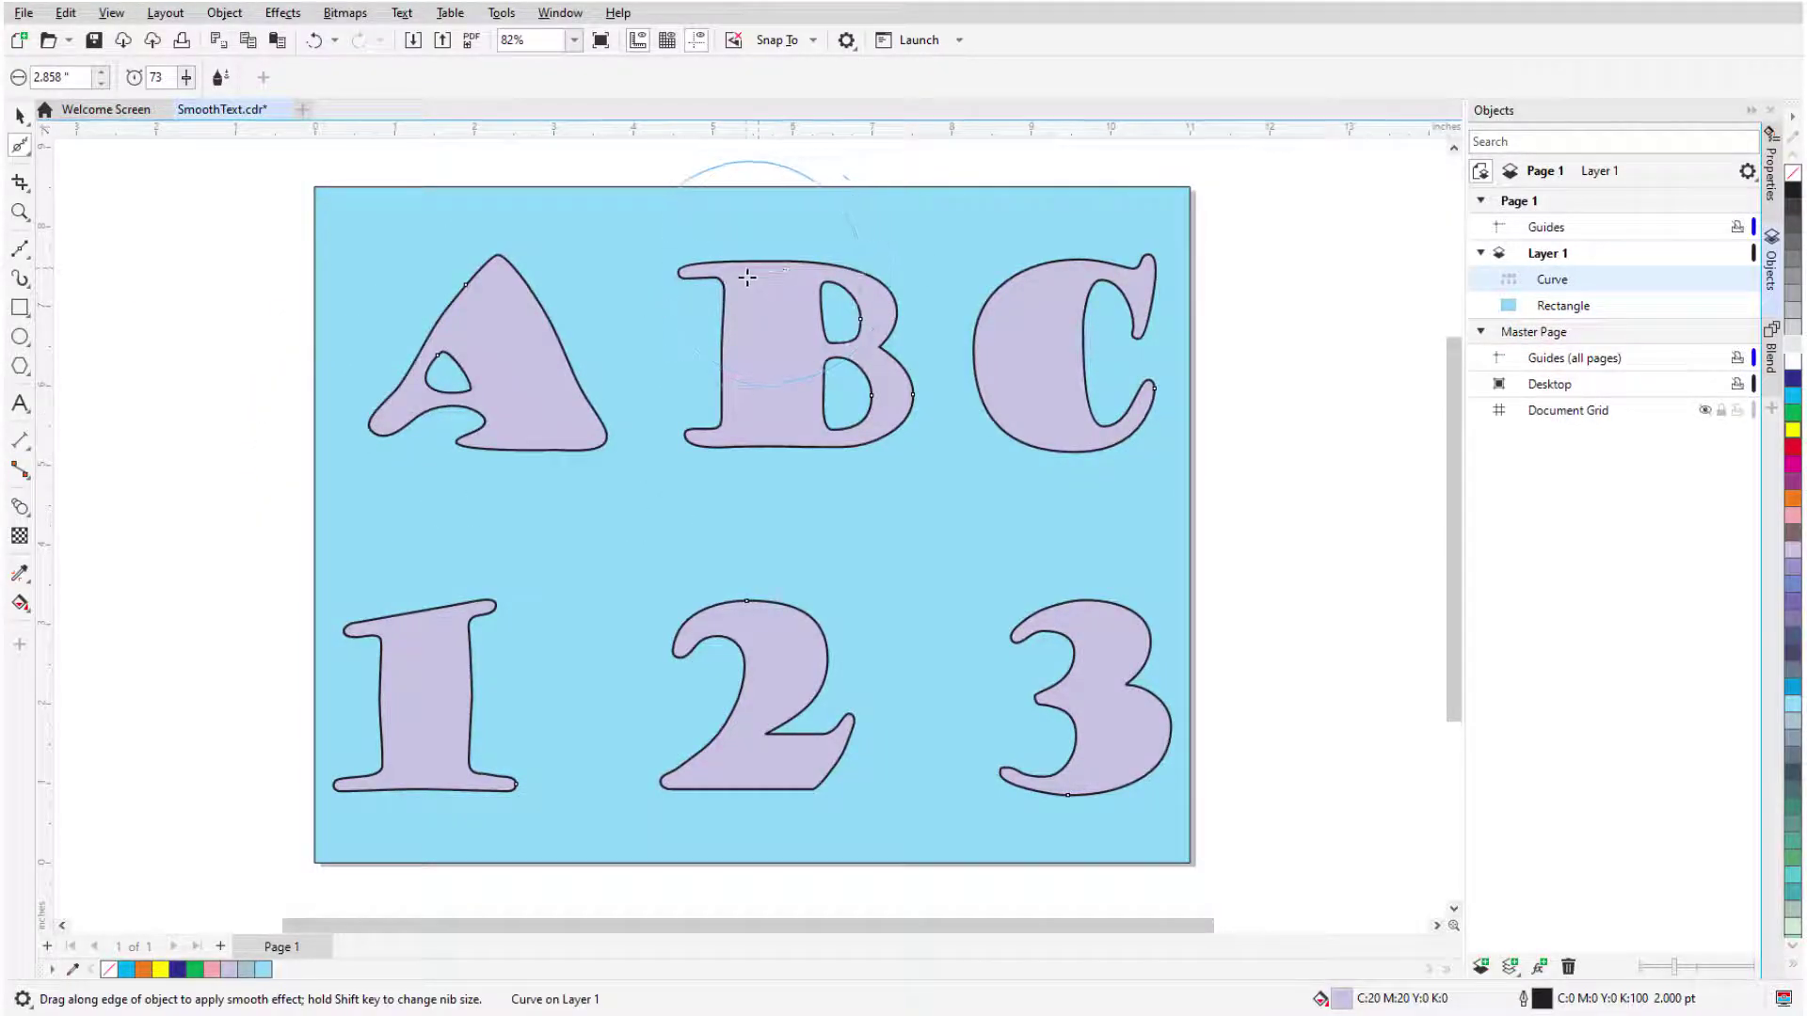
mouse_move(708, 282)
left_mouse_down()
mouse_move(693, 286)
mouse_move(708, 263)
mouse_move(715, 294)
left_mouse_up()
left_click_drag(713, 416, 714, 437)
mouse_move(1125, 269)
left_mouse_down()
mouse_move(1158, 266)
mouse_move(1143, 275)
mouse_move(1159, 414)
left_mouse_up()
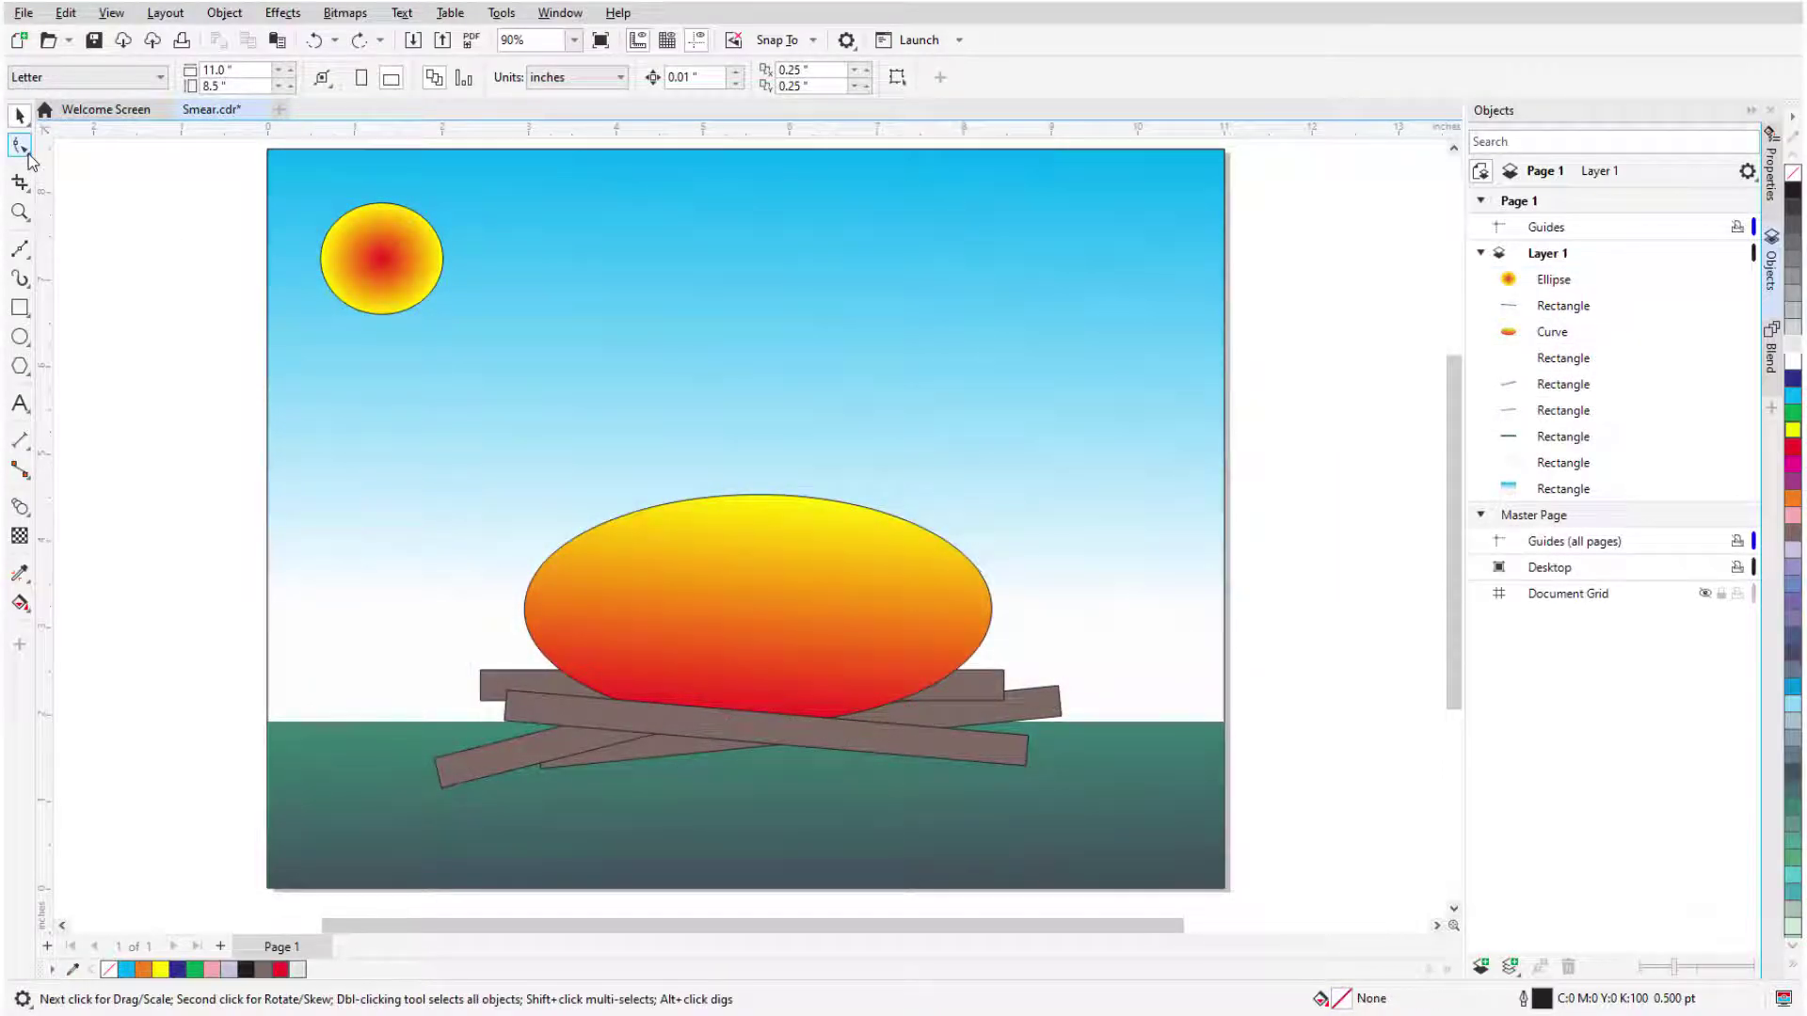
Step: Activate the Smear tool with a 0.9" nib and pressure 80, and pull flame tips from the left half of the orange ellipse's upper edge
left_click(29, 155)
left_click(144, 200)
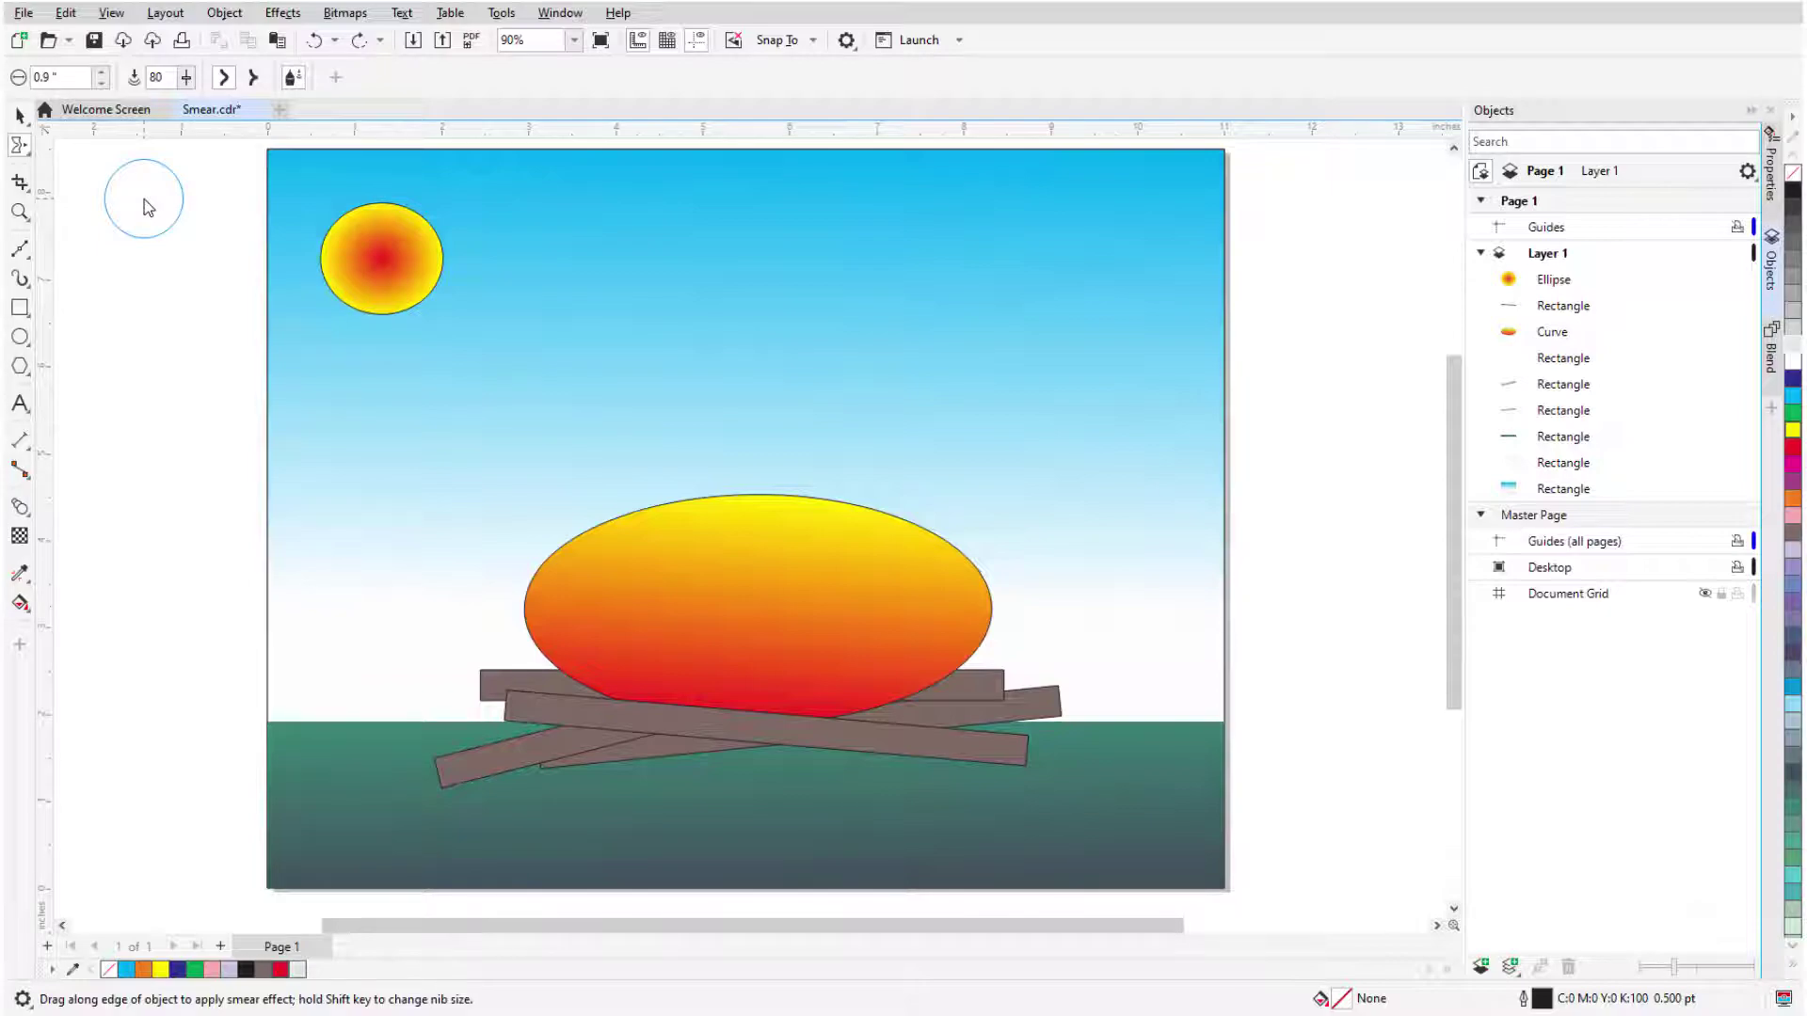
left_click(581, 571)
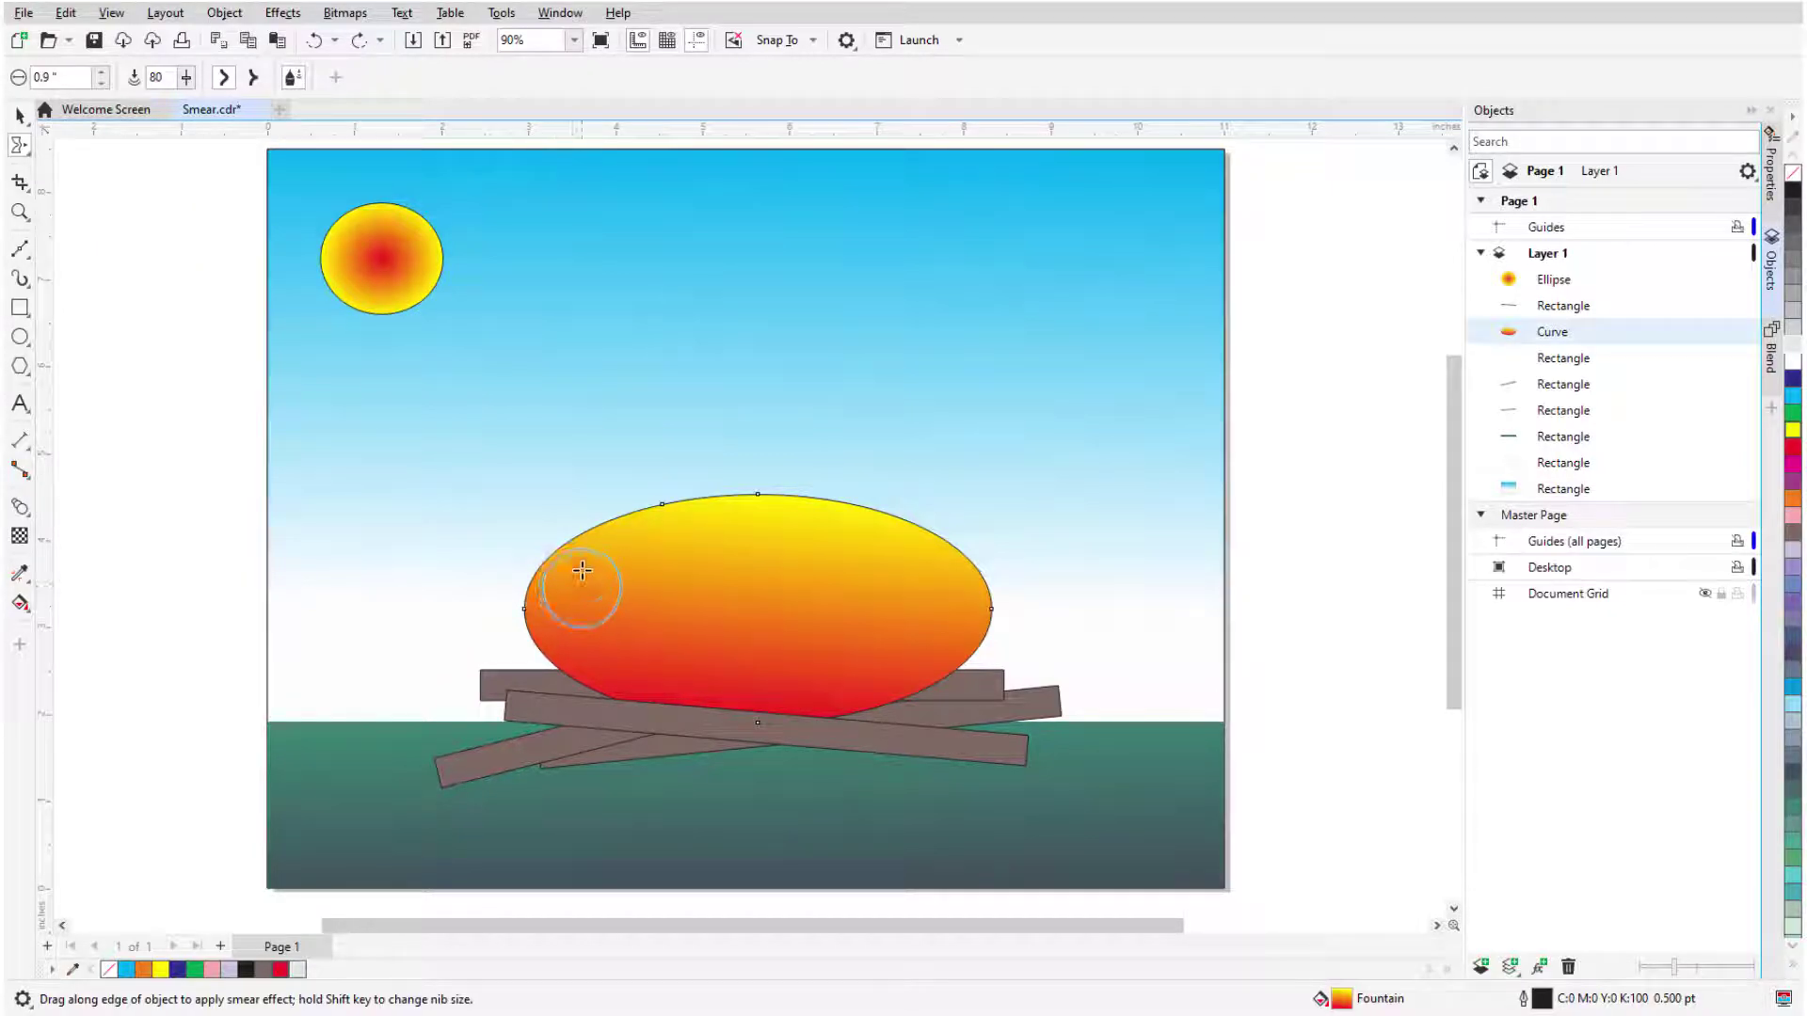
left_click_drag(583, 570, 511, 471)
mouse_move(645, 525)
left_mouse_down()
mouse_move(593, 435)
mouse_move(686, 411)
left_mouse_up()
left_click_drag(738, 508, 750, 399)
left_click_drag(757, 470, 786, 363)
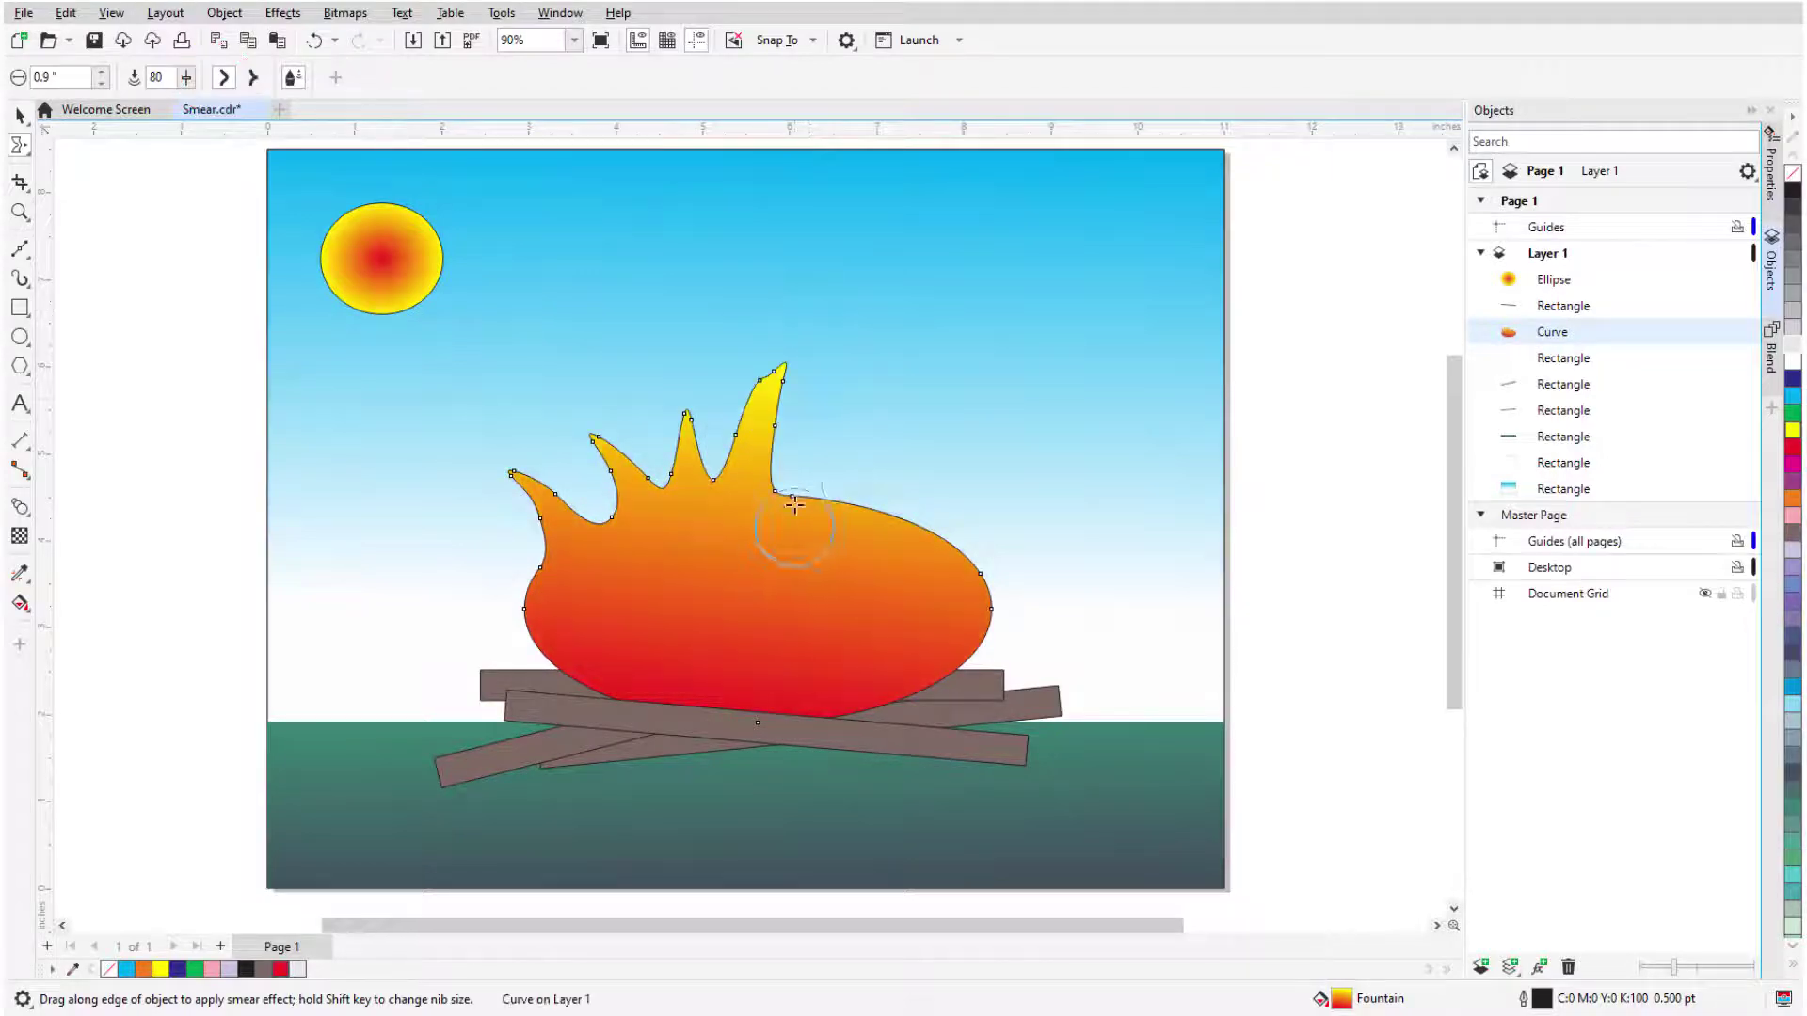
Step: Smear more flame tips out of the right half of the orange shape and widen one tip left of centre
left_click_drag(794, 505, 842, 377)
left_click_drag(859, 513, 878, 405)
mouse_move(906, 527)
left_mouse_down()
mouse_move(949, 432)
mouse_move(1005, 485)
left_mouse_up()
left_click_drag(866, 470, 838, 389)
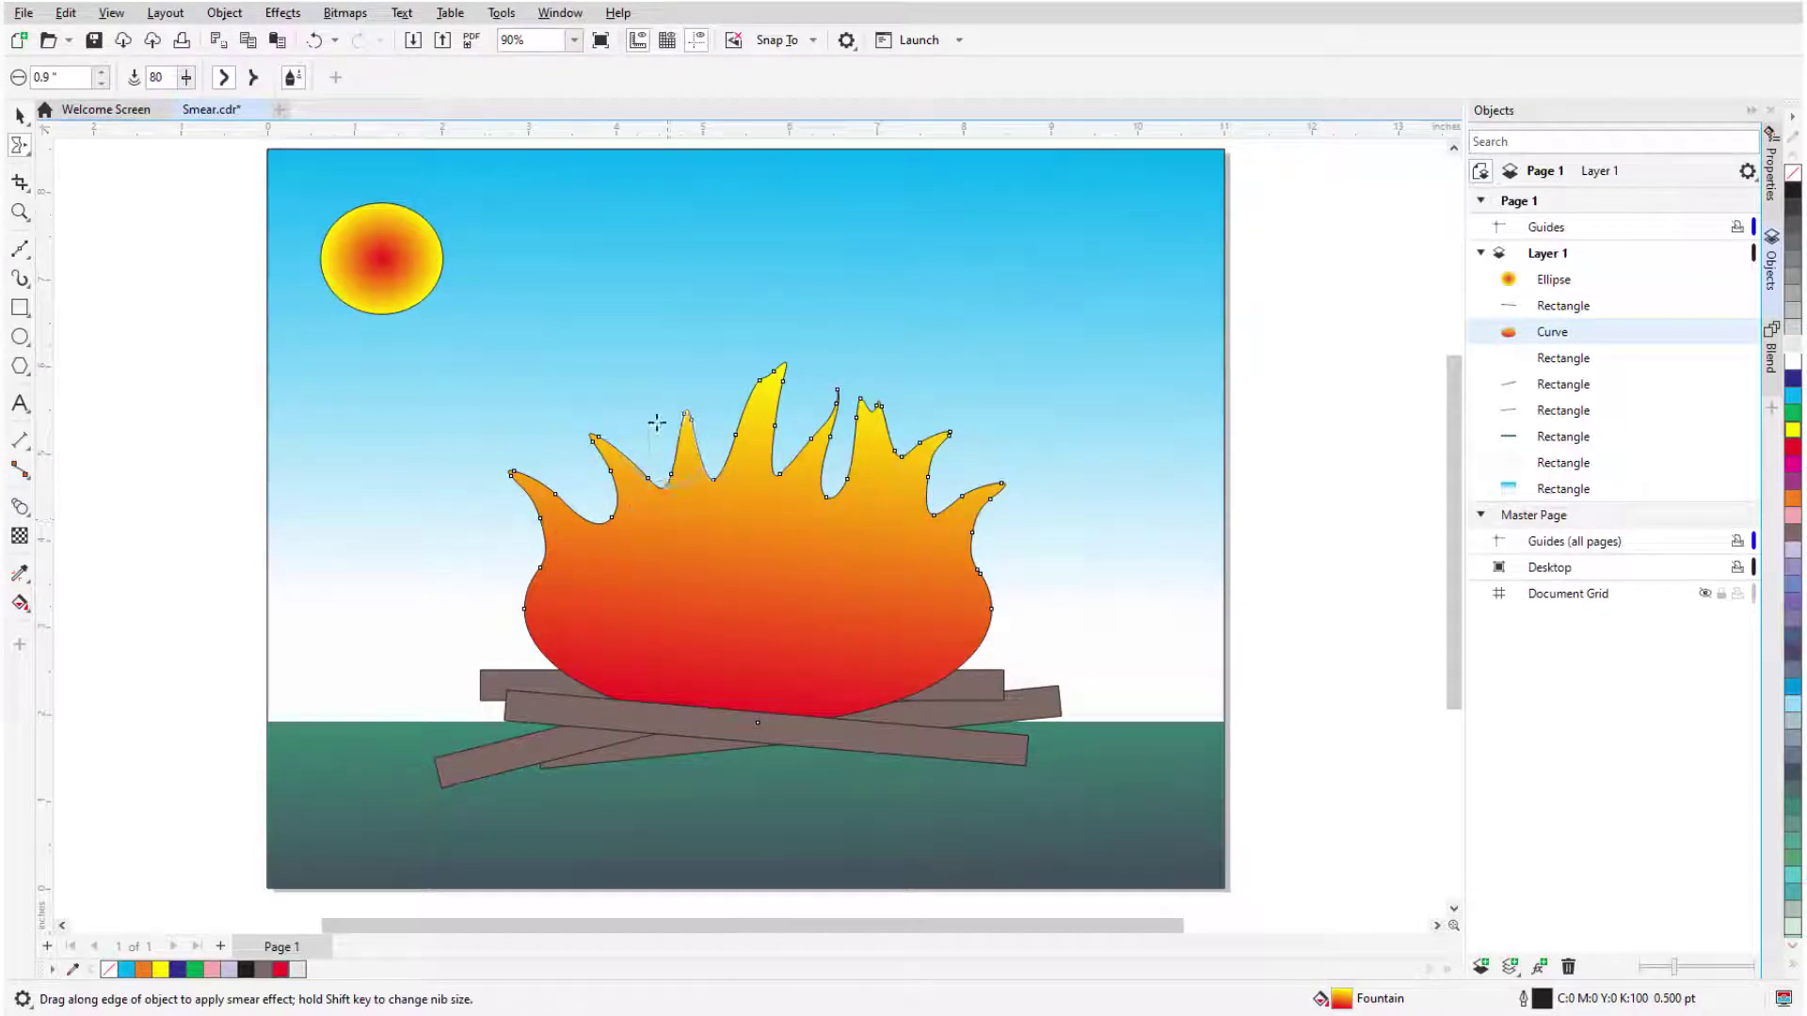
left_click_drag(656, 423, 646, 391)
Step: Set the Smear nib to 0.557" and pressure to 100, switch to pointy smear, and pull thin spikes from the flame tips
left_click_drag(609, 346, 629, 329, "shift")
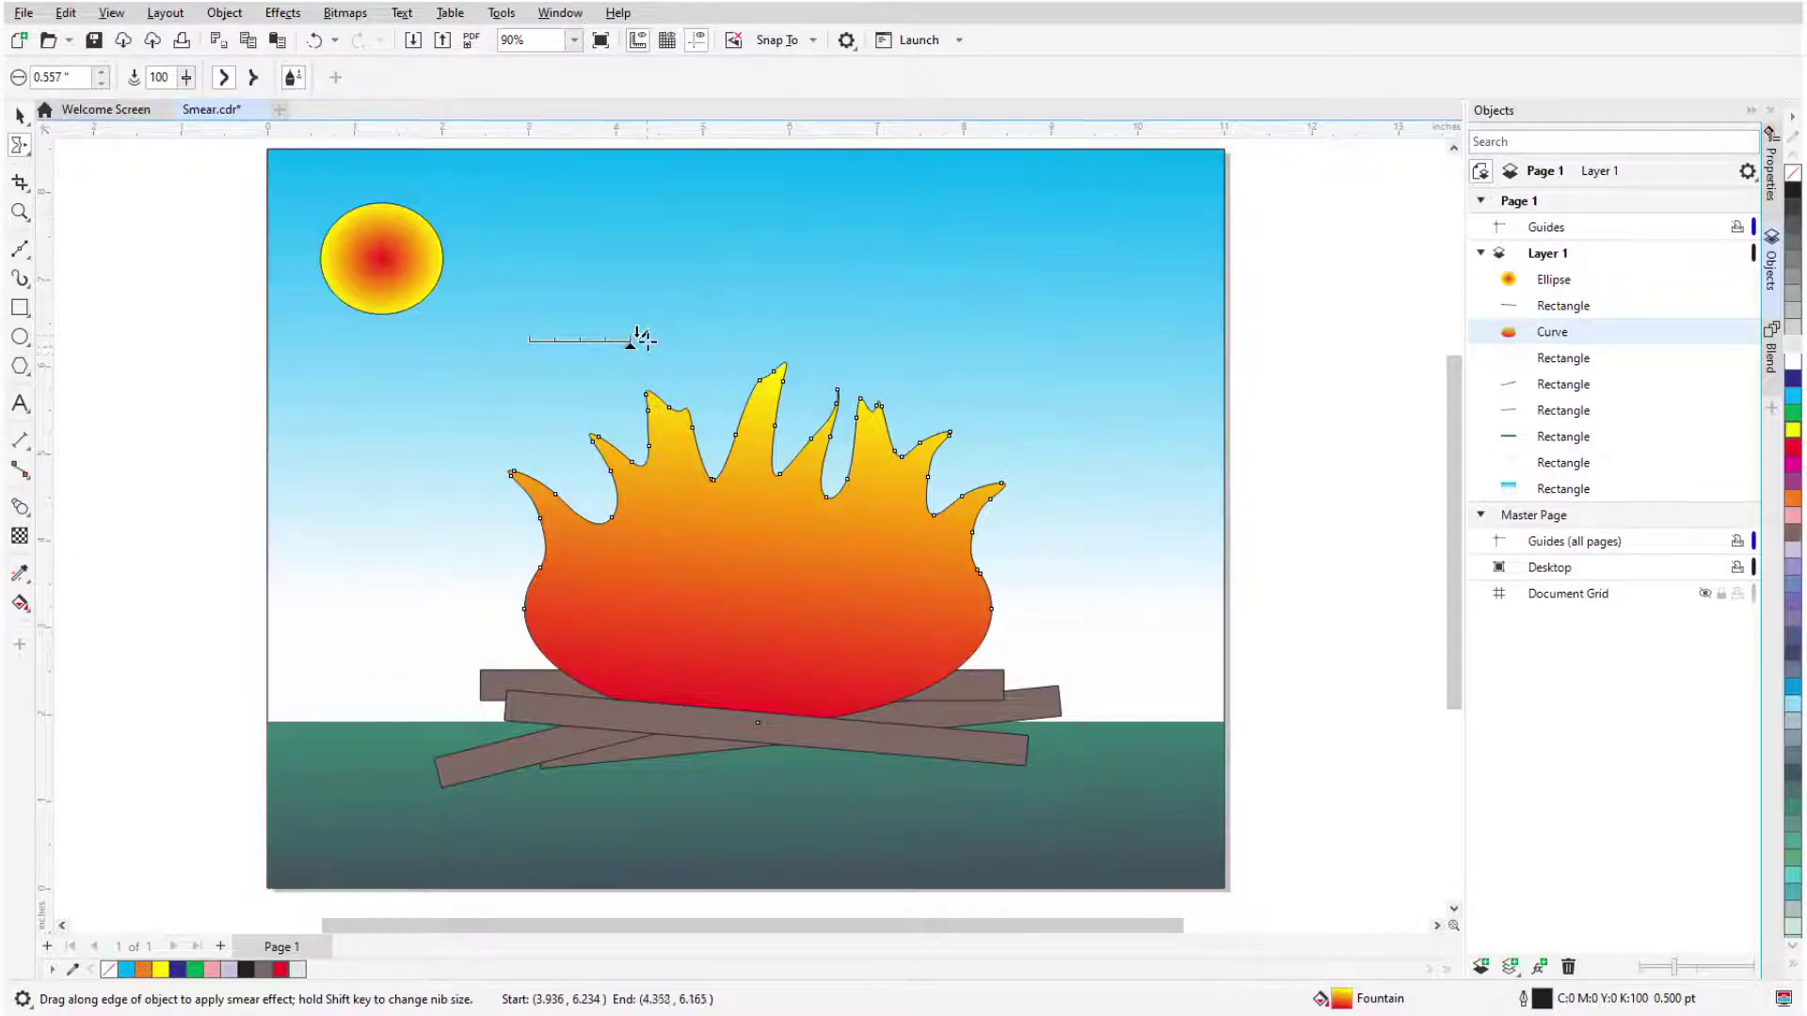
left_click(252, 77)
left_click_drag(770, 417, 725, 353)
left_click_drag(873, 443, 900, 383)
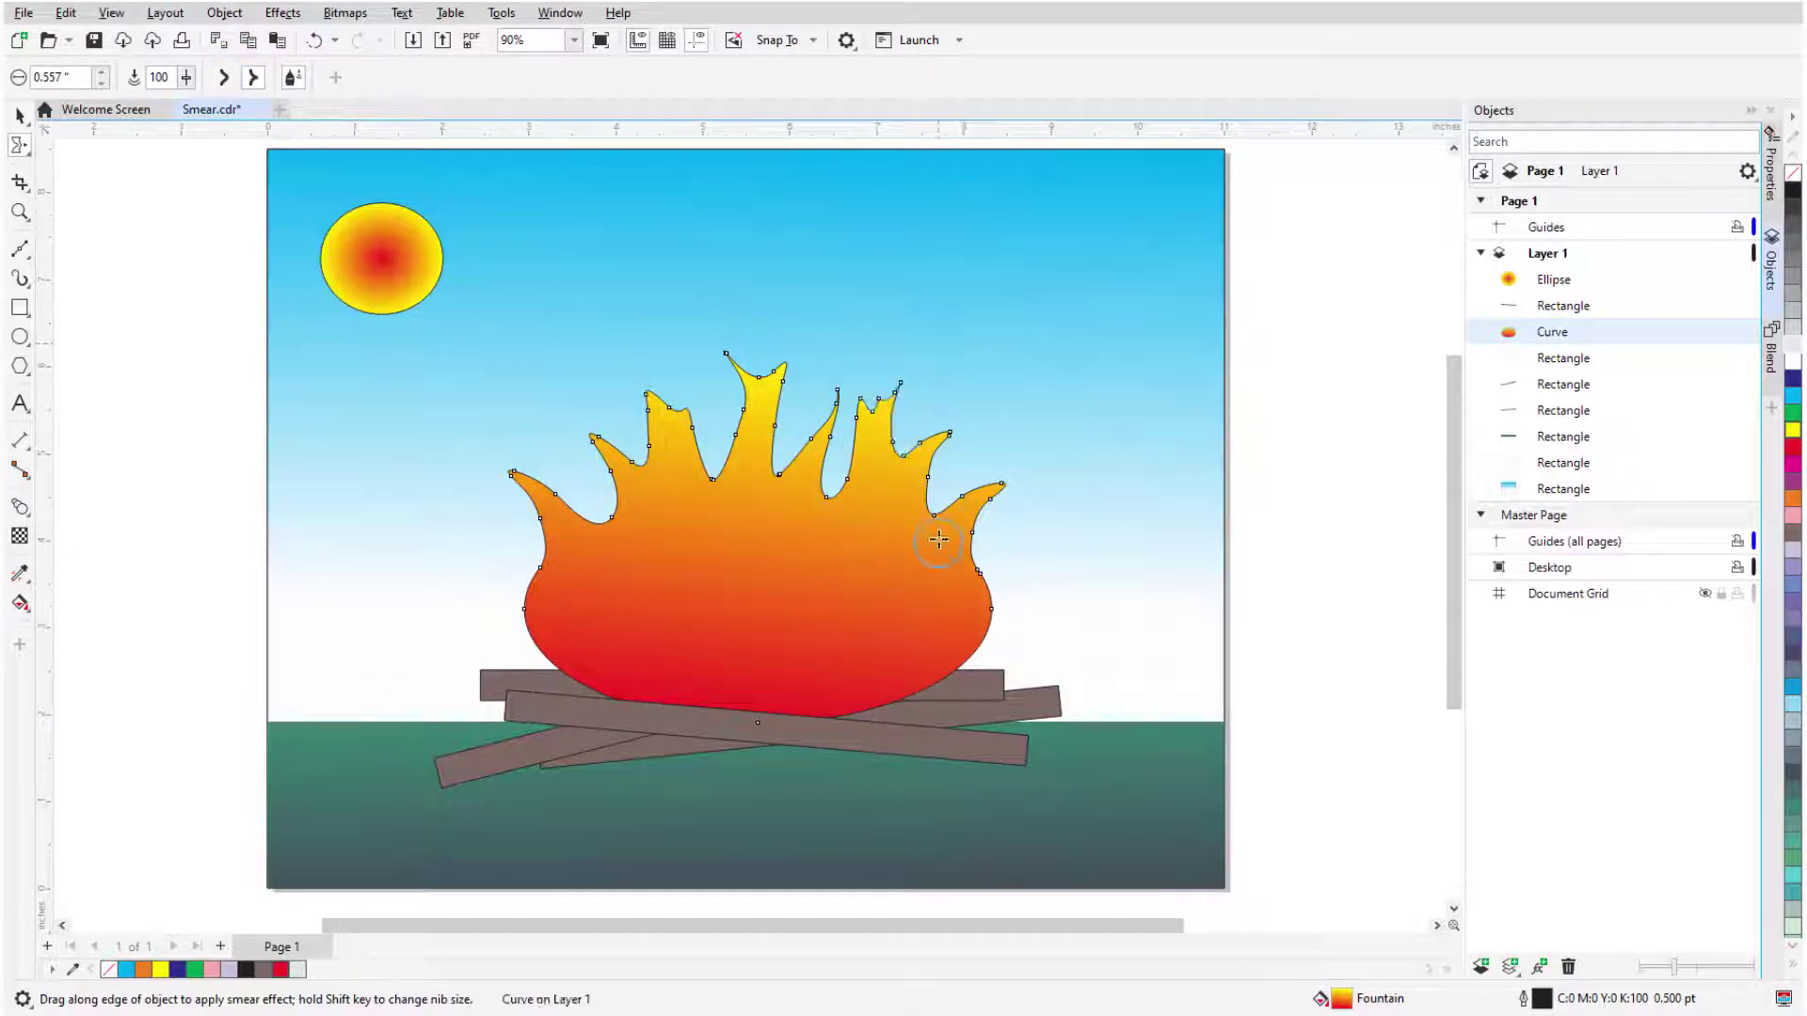
left_click_drag(938, 529, 985, 458)
left_click_drag(536, 531, 539, 438)
left_click_drag(644, 466, 625, 412)
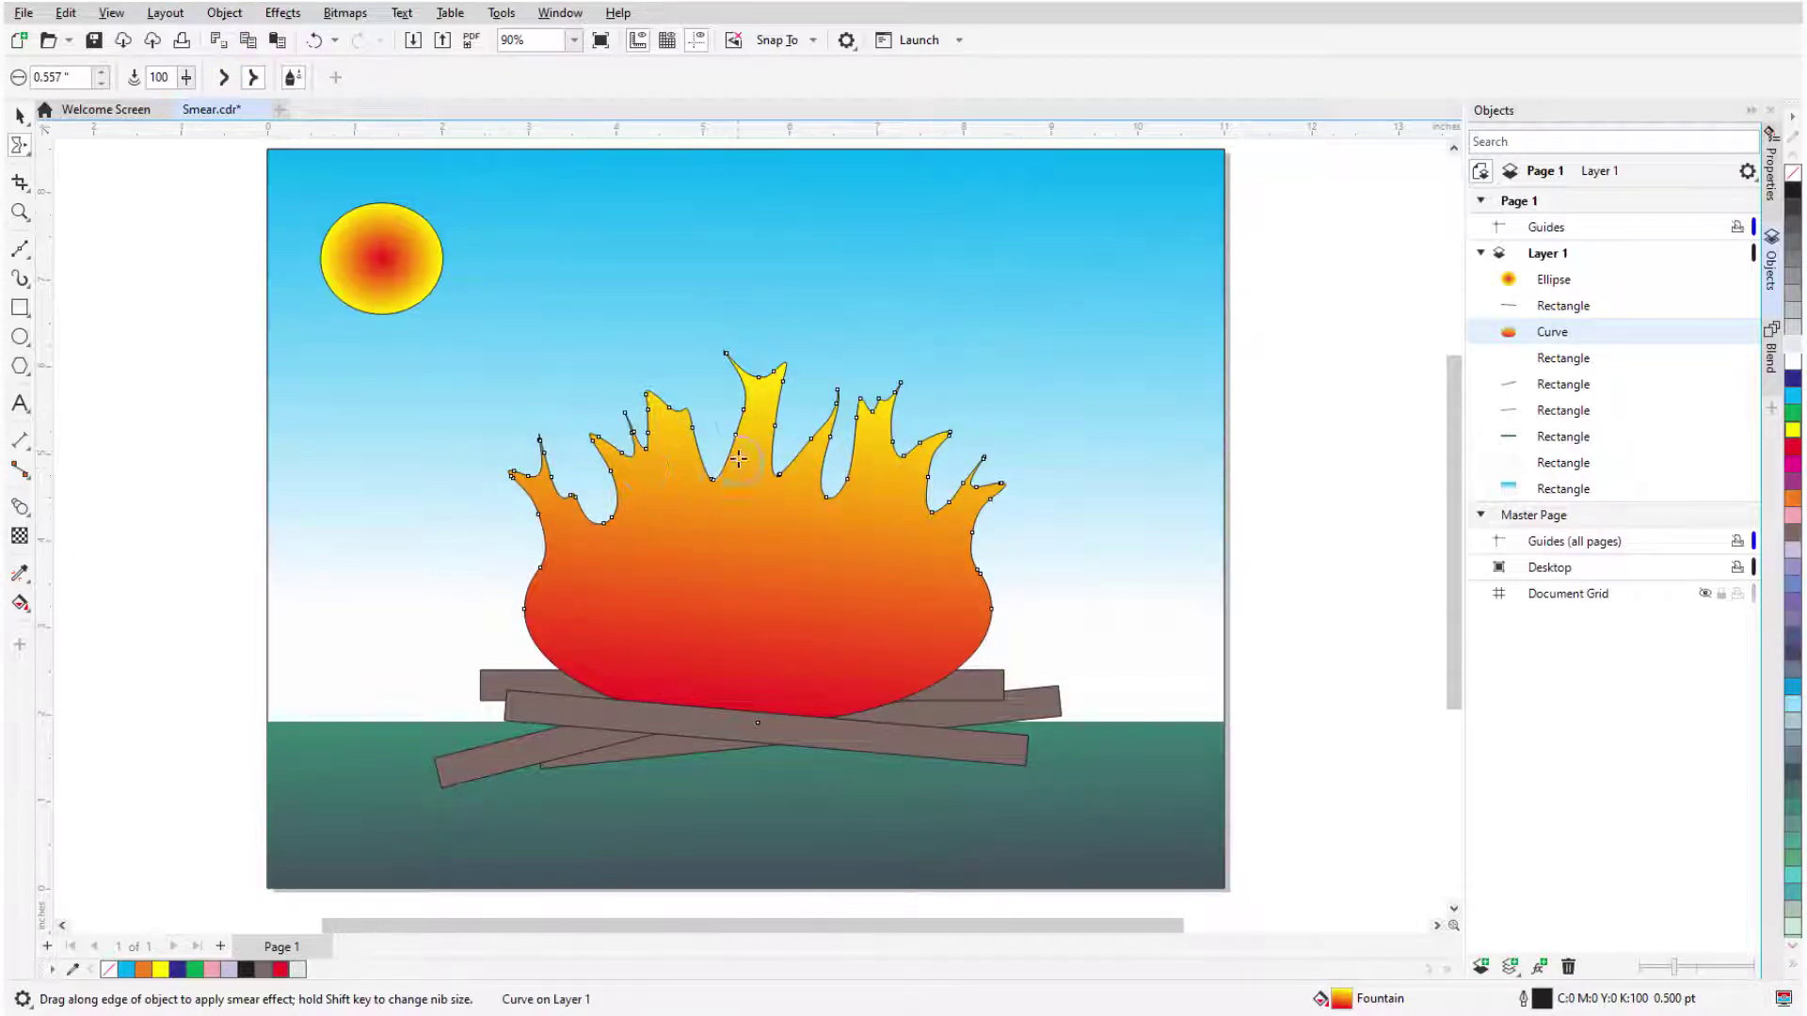
Step: Pull long thin strands from the central and right flames, and push pointed notches into the gaps between flames
left_click_drag(739, 443, 683, 348)
left_click_drag(891, 426, 954, 386)
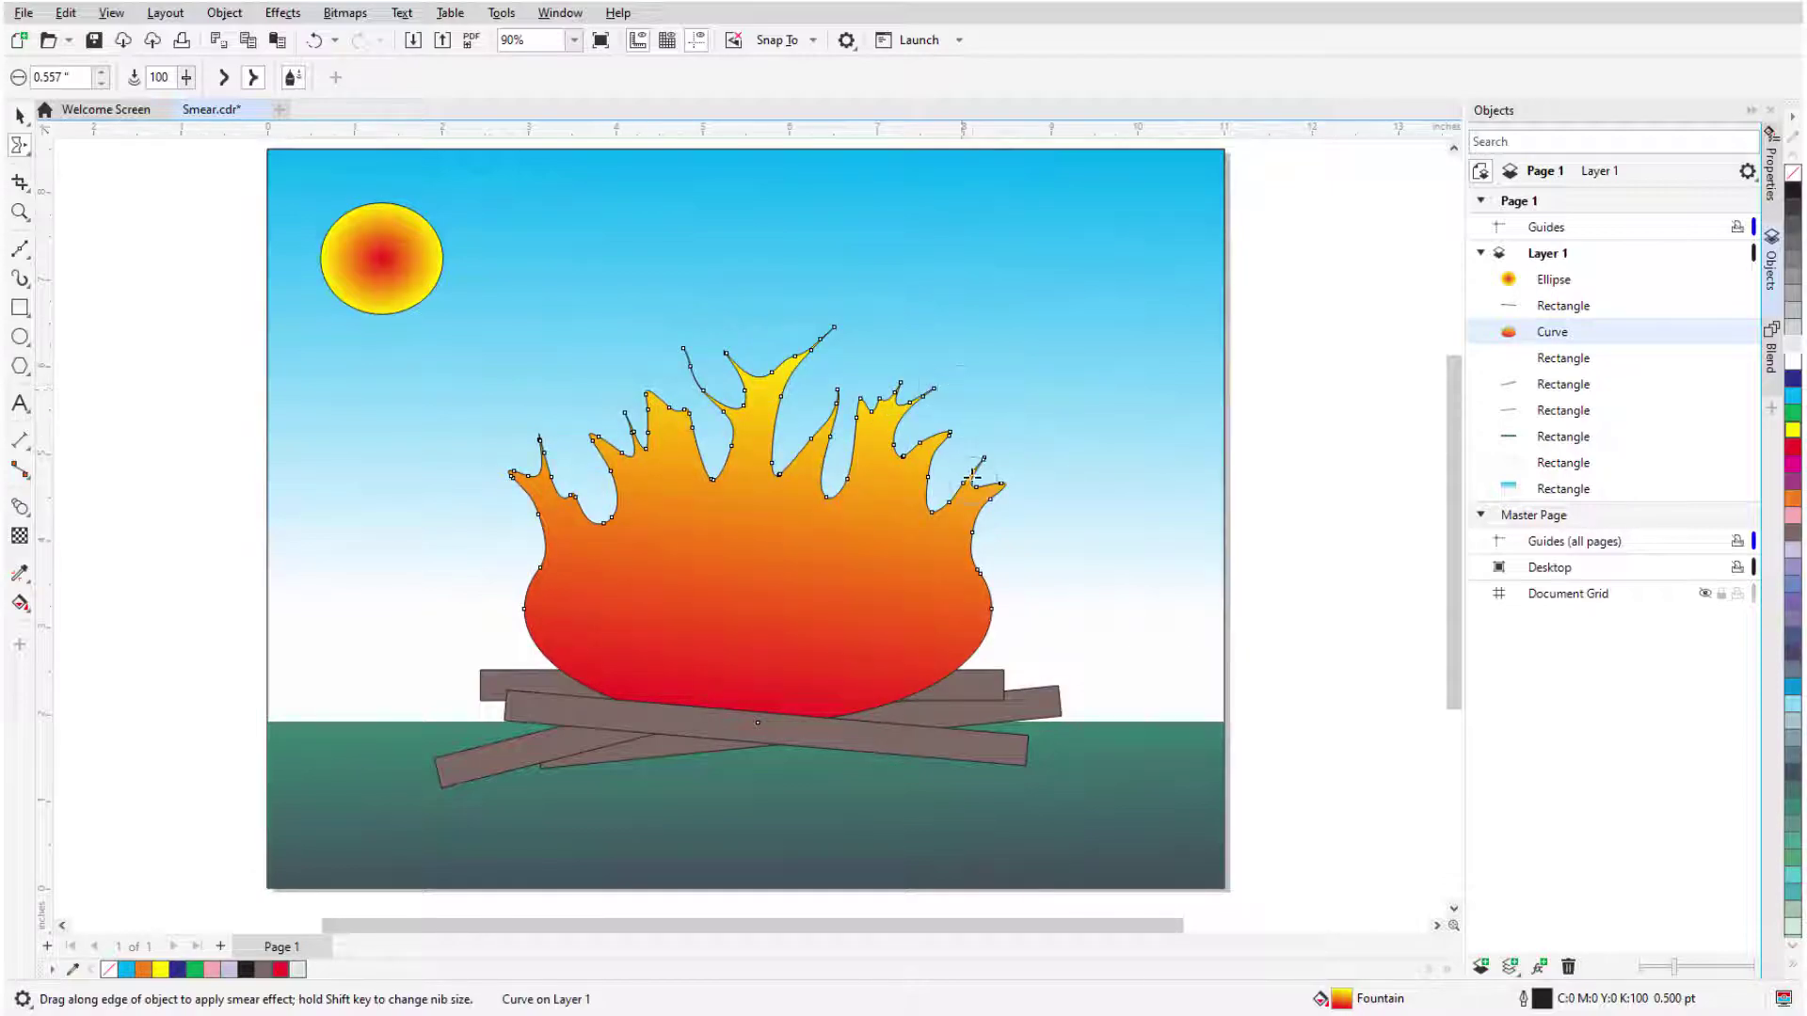
left_click_drag(944, 464, 912, 508)
left_click_drag(714, 441, 739, 493)
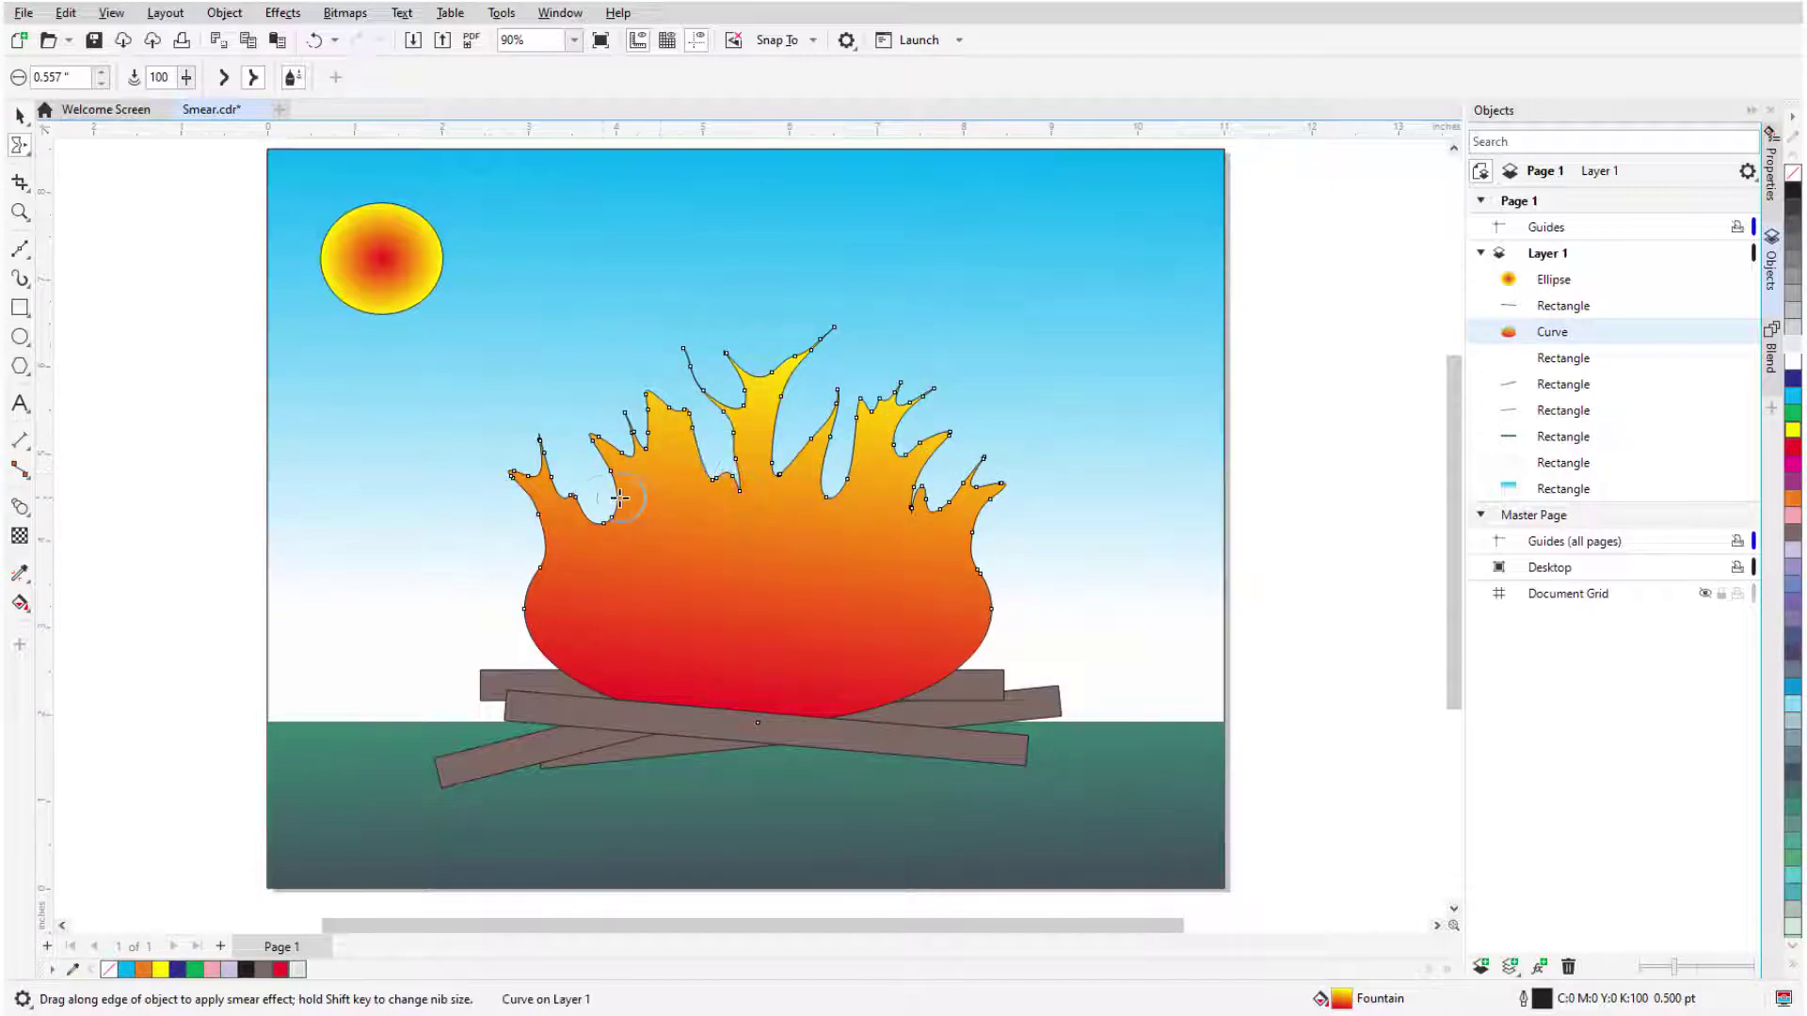
left_click_drag(600, 500, 647, 533)
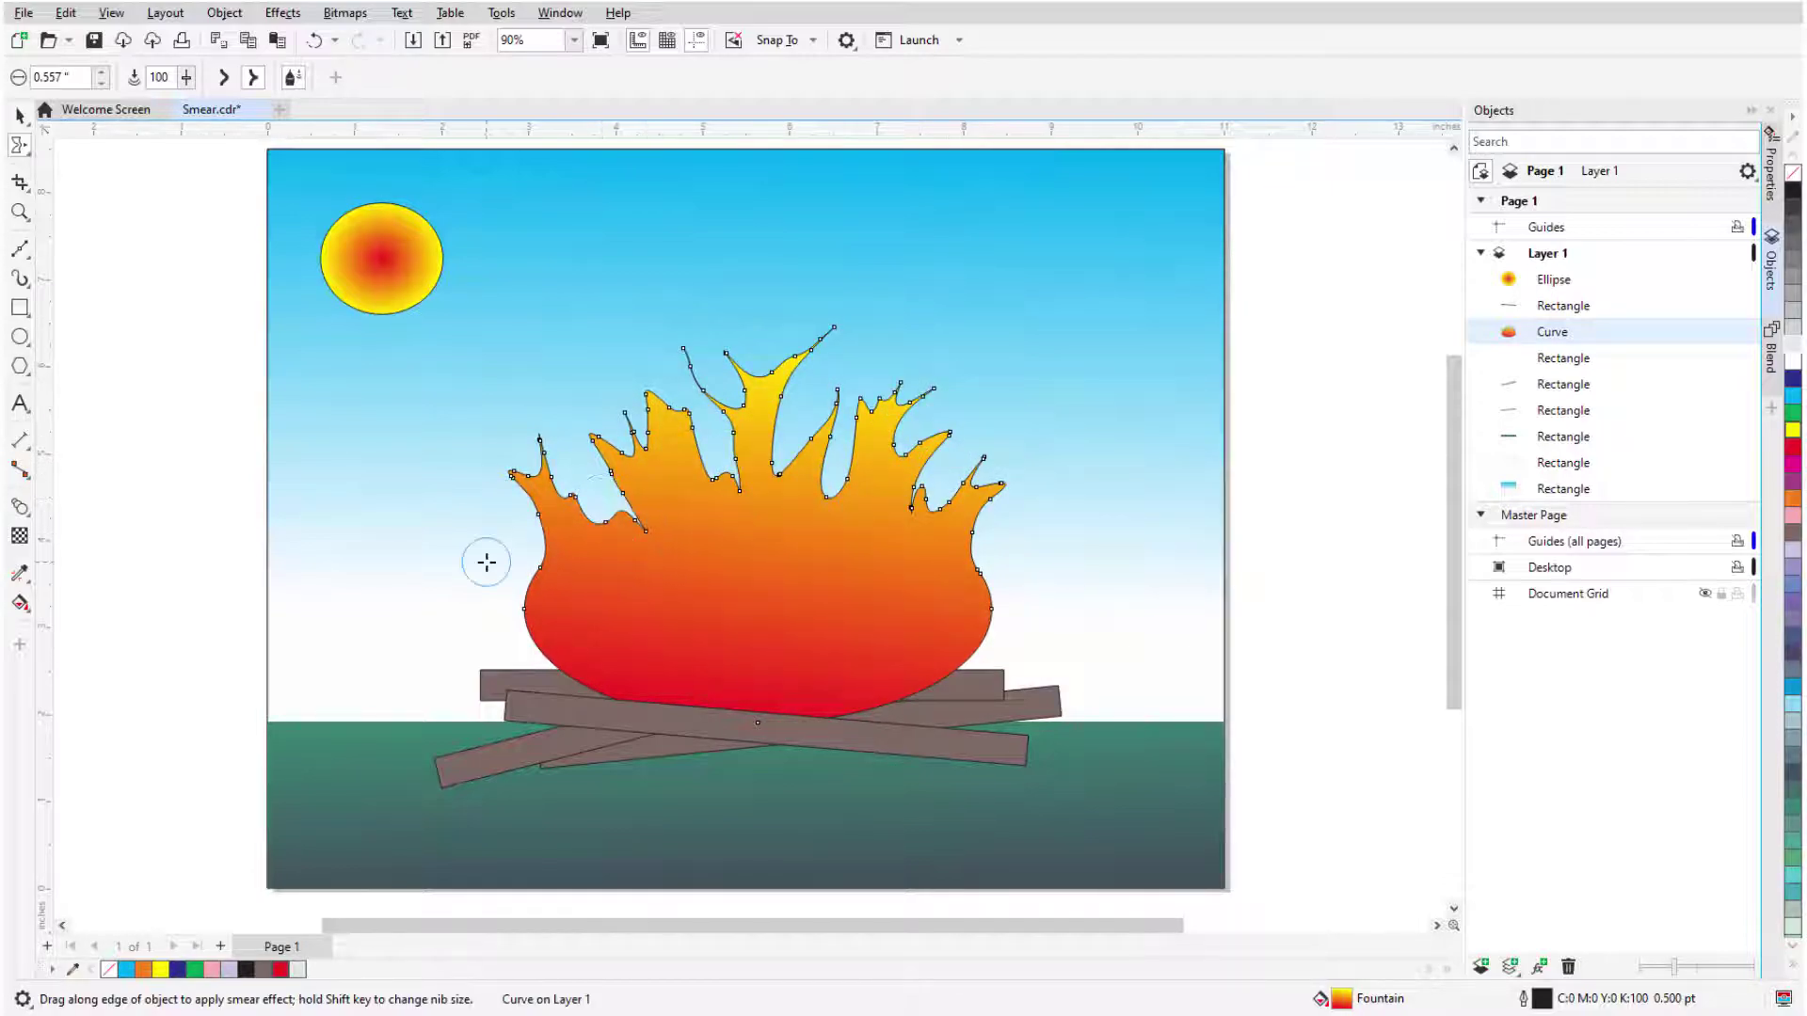
Step: Activate the Twirl tool with a 0.557" nib and rate 100, and curl the top flame and the flames on the right side
left_click(20, 144)
left_click(139, 221)
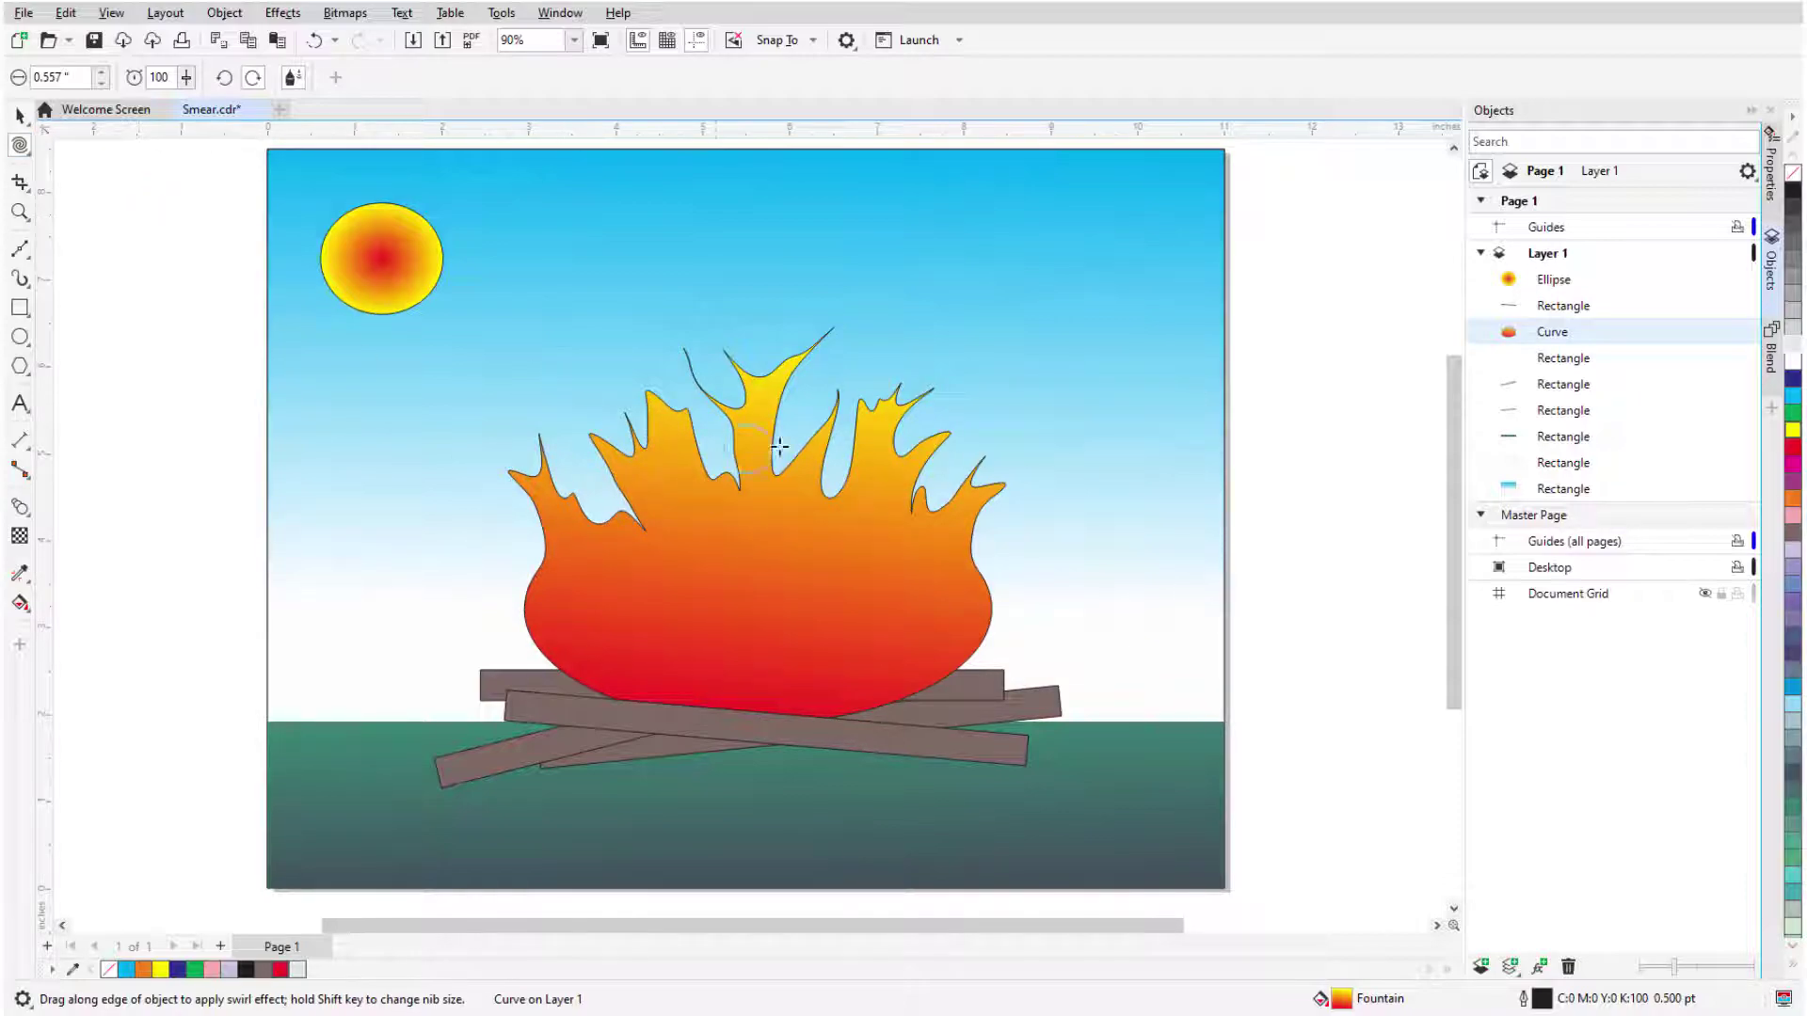
scroll(753, 435, "up", 2)
left_click_drag(804, 340, 802, 337)
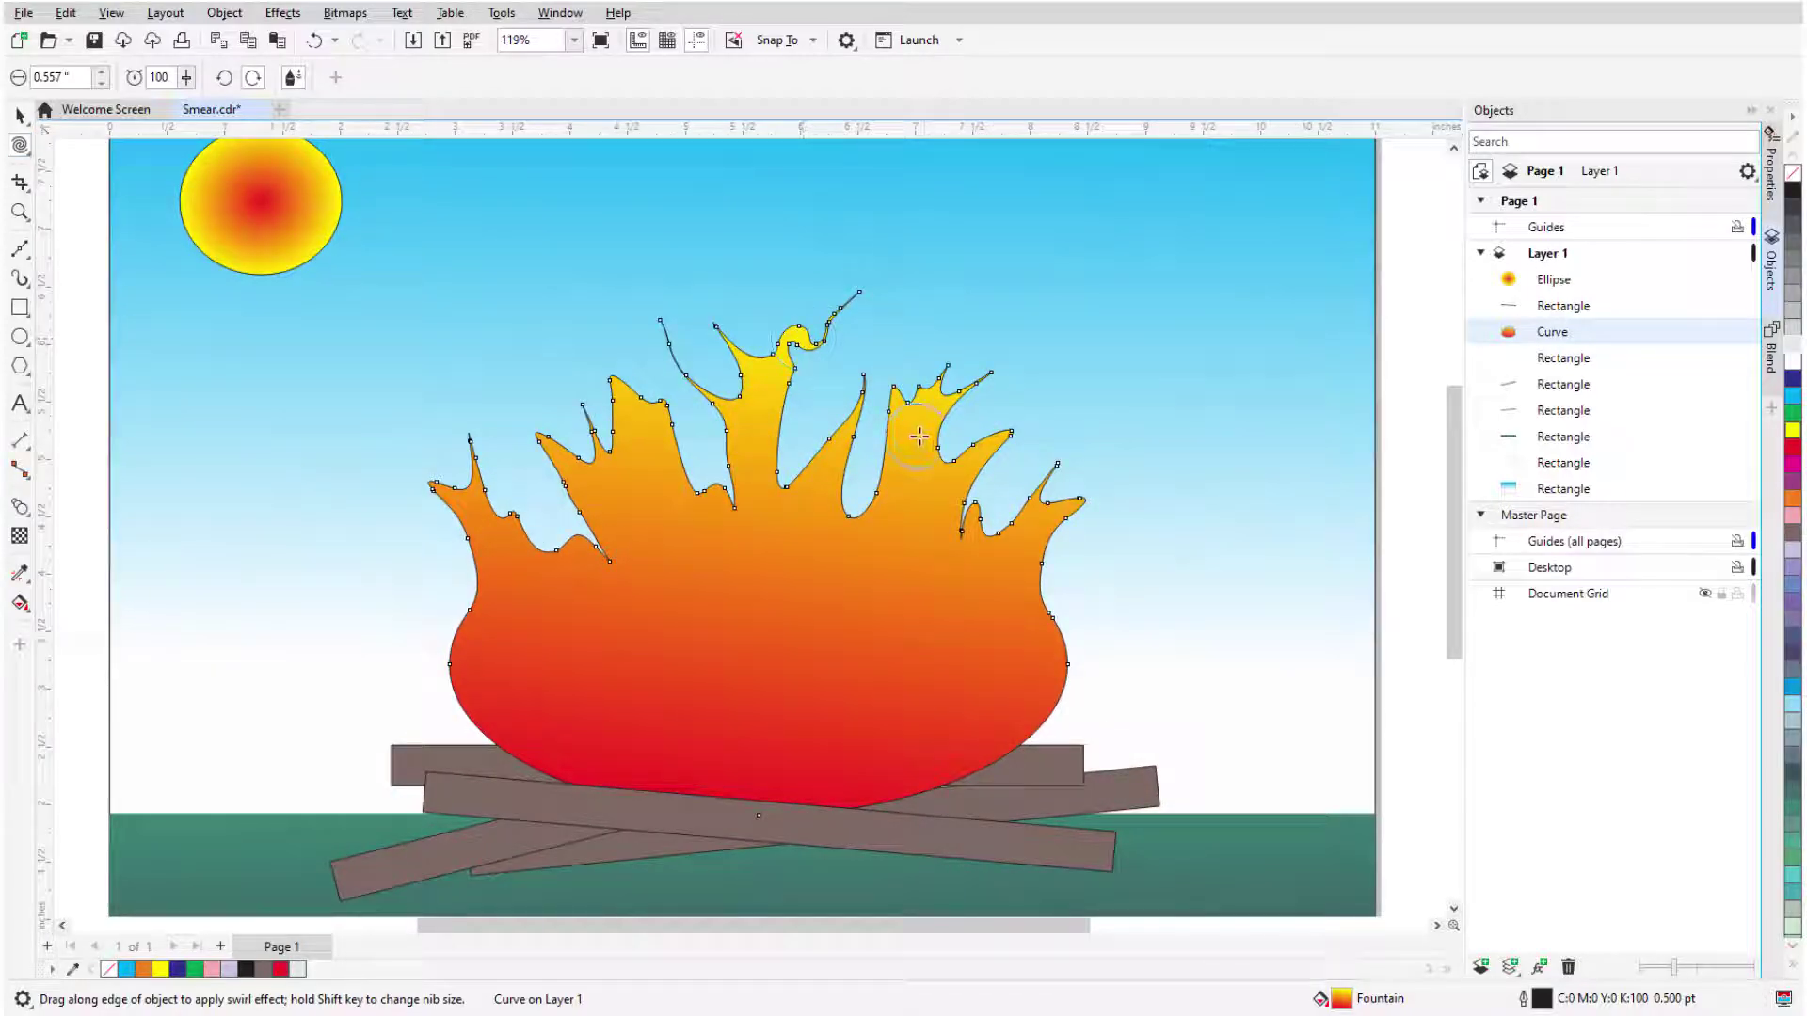
left_click_drag(918, 414, 988, 449)
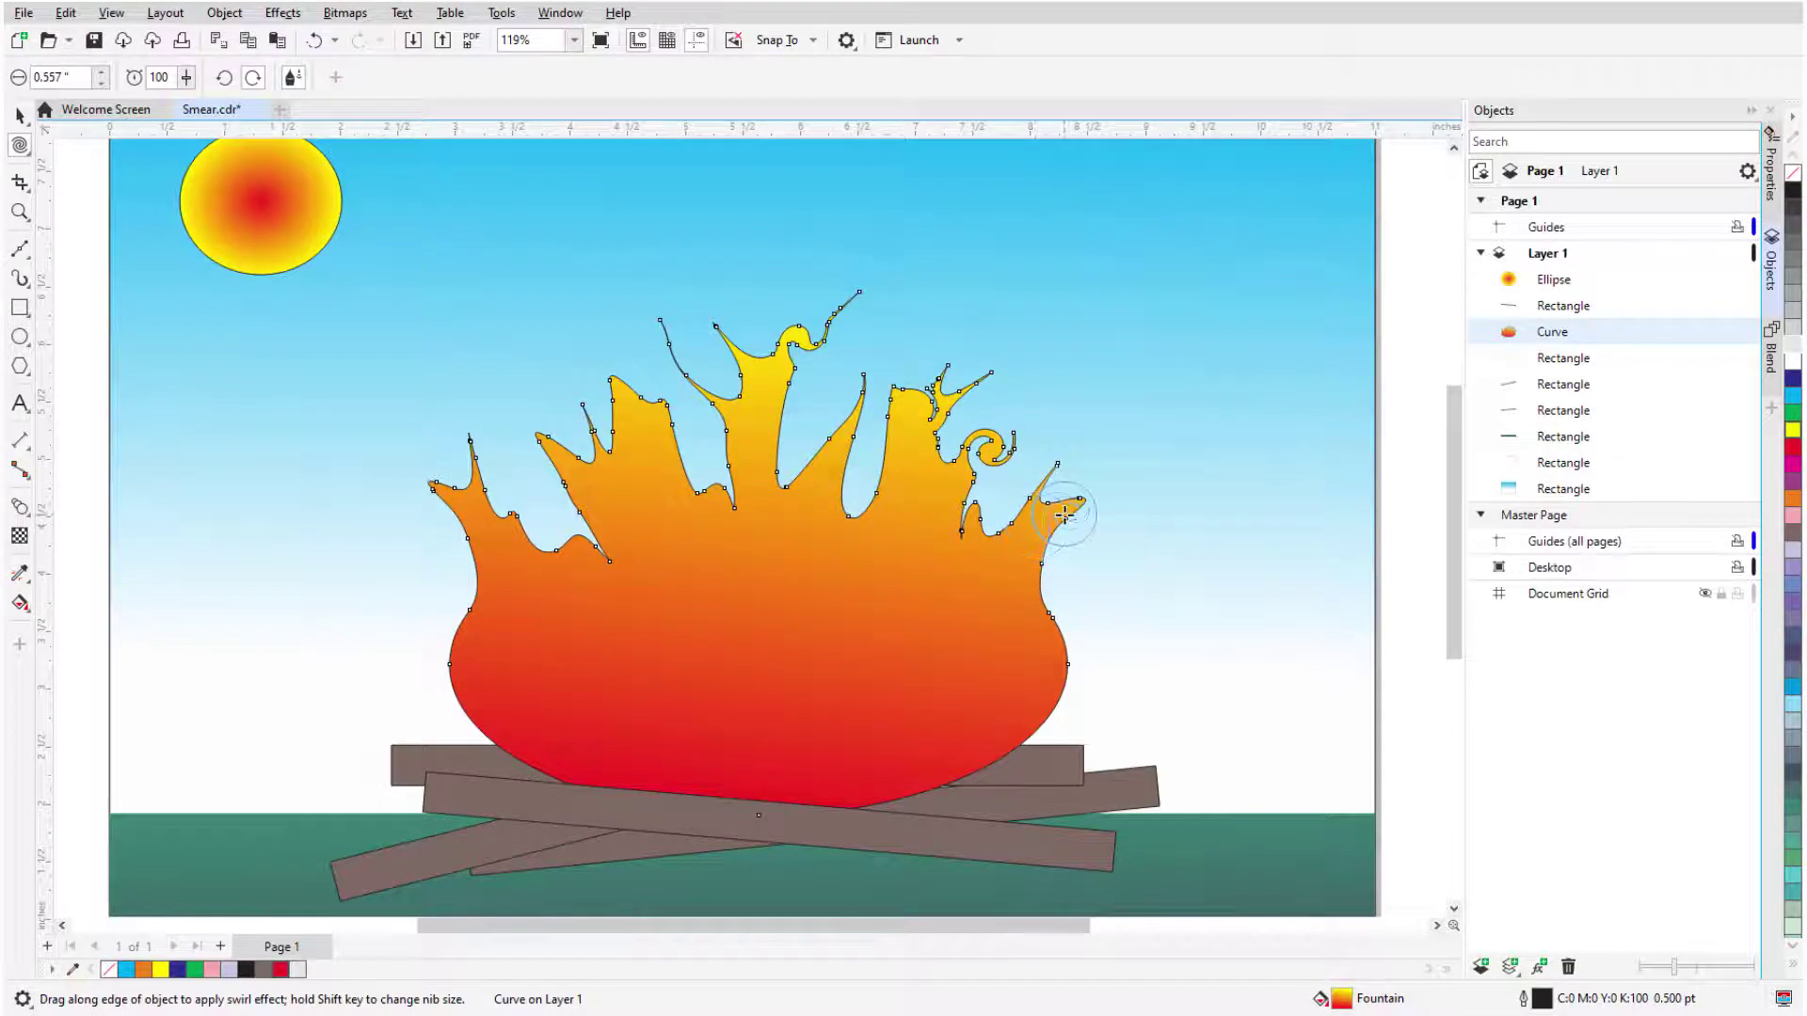
left_click_drag(1063, 514, 1065, 512)
Step: Twirl the flame tips on the left side and the inner edges of the central and left flames into curls
left_click_drag(651, 412, 651, 412)
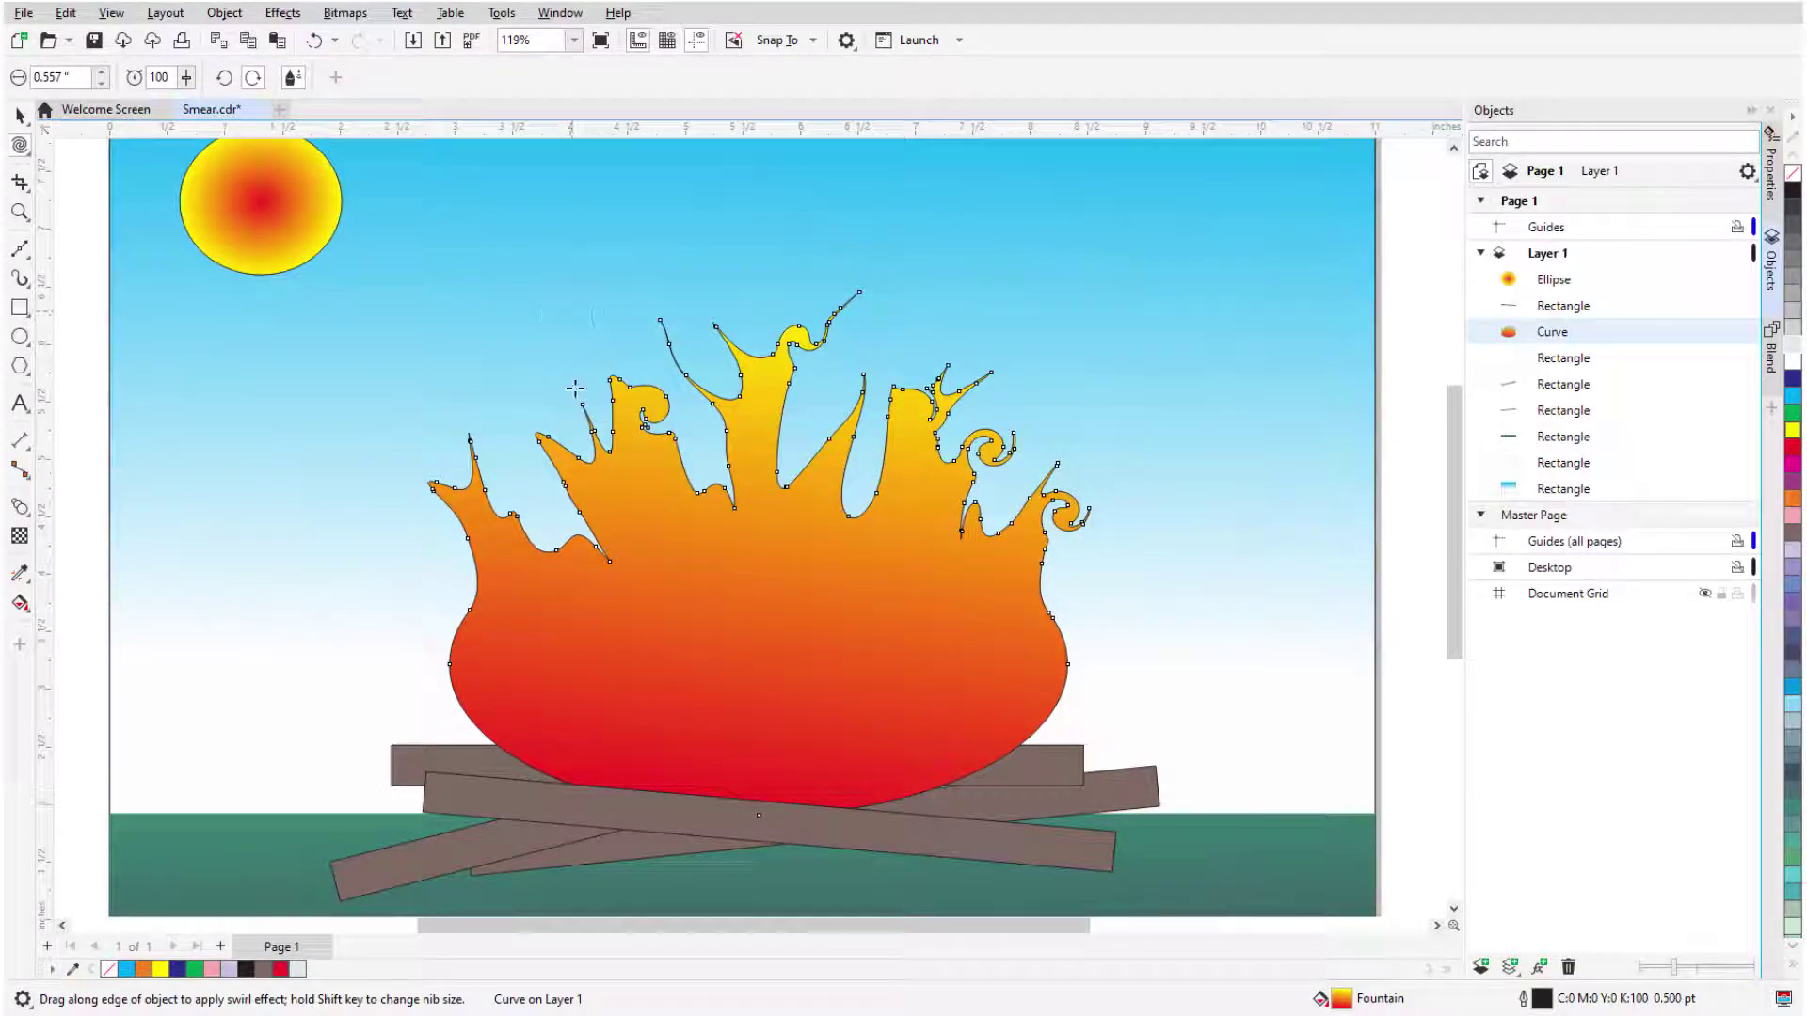
left_click_drag(566, 466, 516, 411)
mouse_move(471, 510)
left_mouse_down()
mouse_move(502, 477)
mouse_move(469, 515)
mouse_move(409, 449)
left_mouse_up()
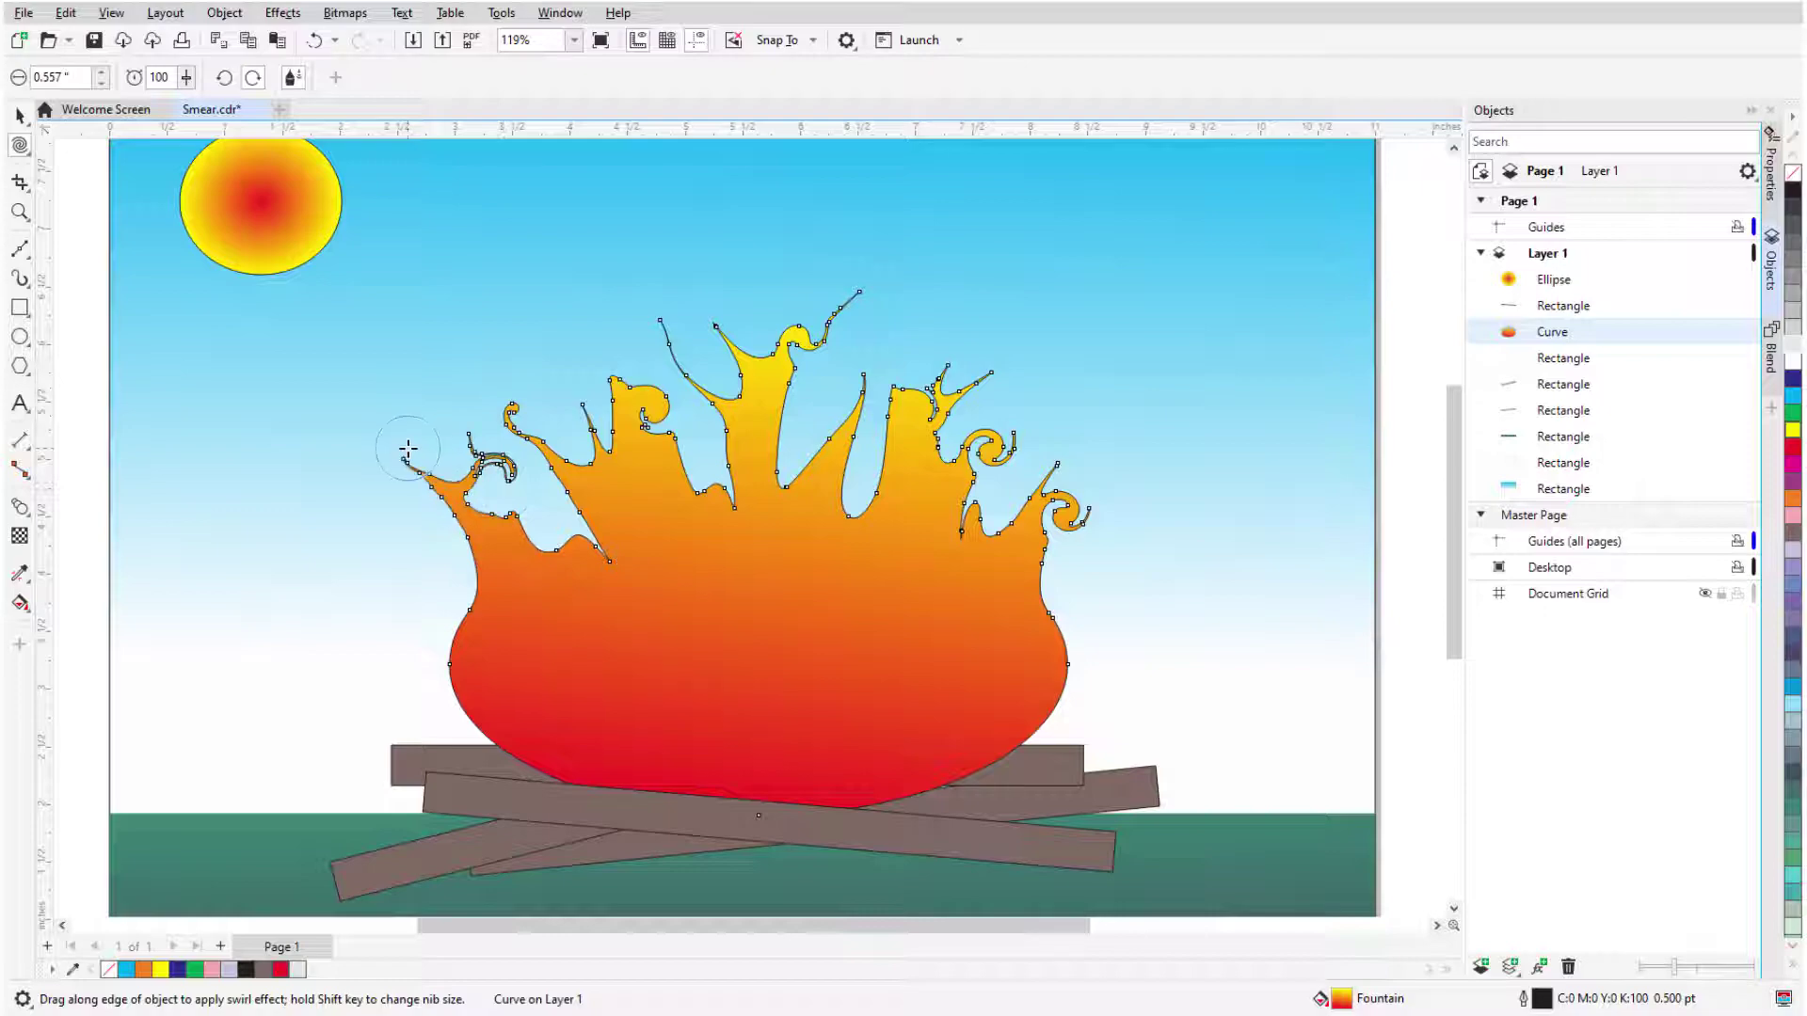
left_click_drag(802, 432, 799, 433)
left_click_drag(606, 500, 689, 495)
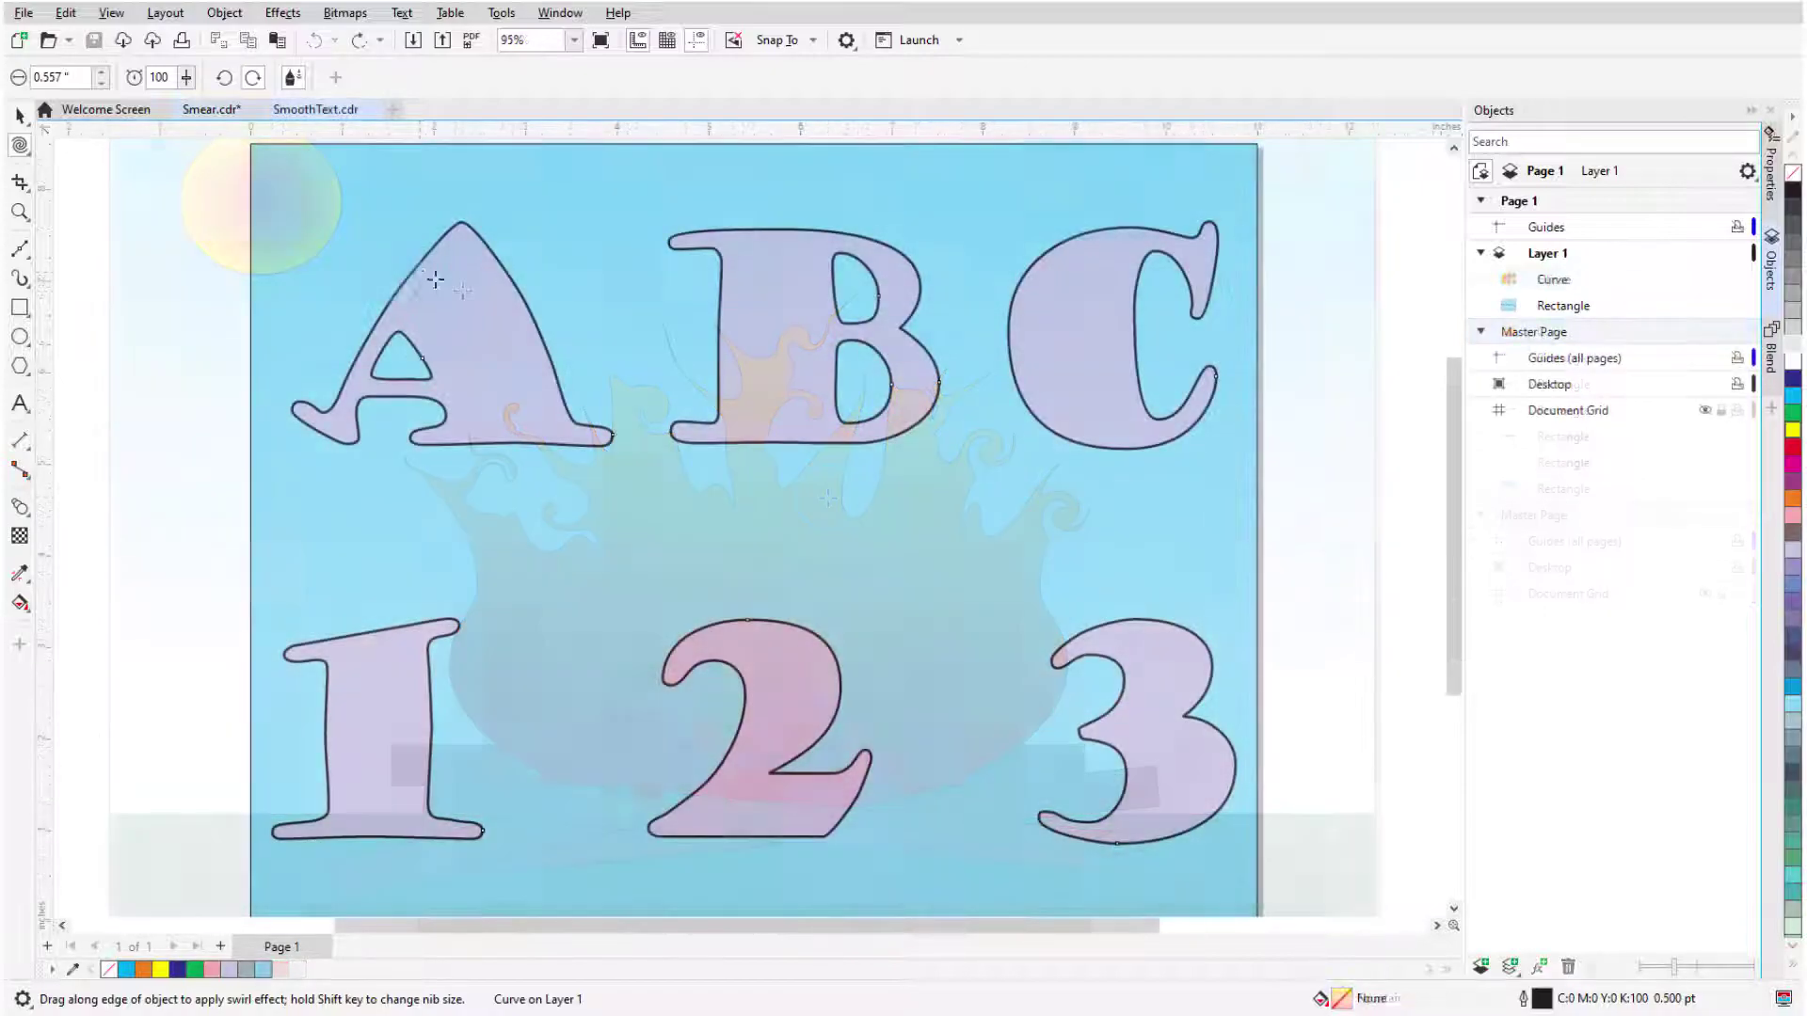
Step: Add clockwise twirls to the outlines of the letters A, B and C in SmoothText.cdr, two on each letter
left_click_drag(416, 271, 418, 273)
left_click_drag(521, 302, 521, 304)
left_click_drag(735, 234, 737, 236)
left_click_drag(802, 436, 804, 438)
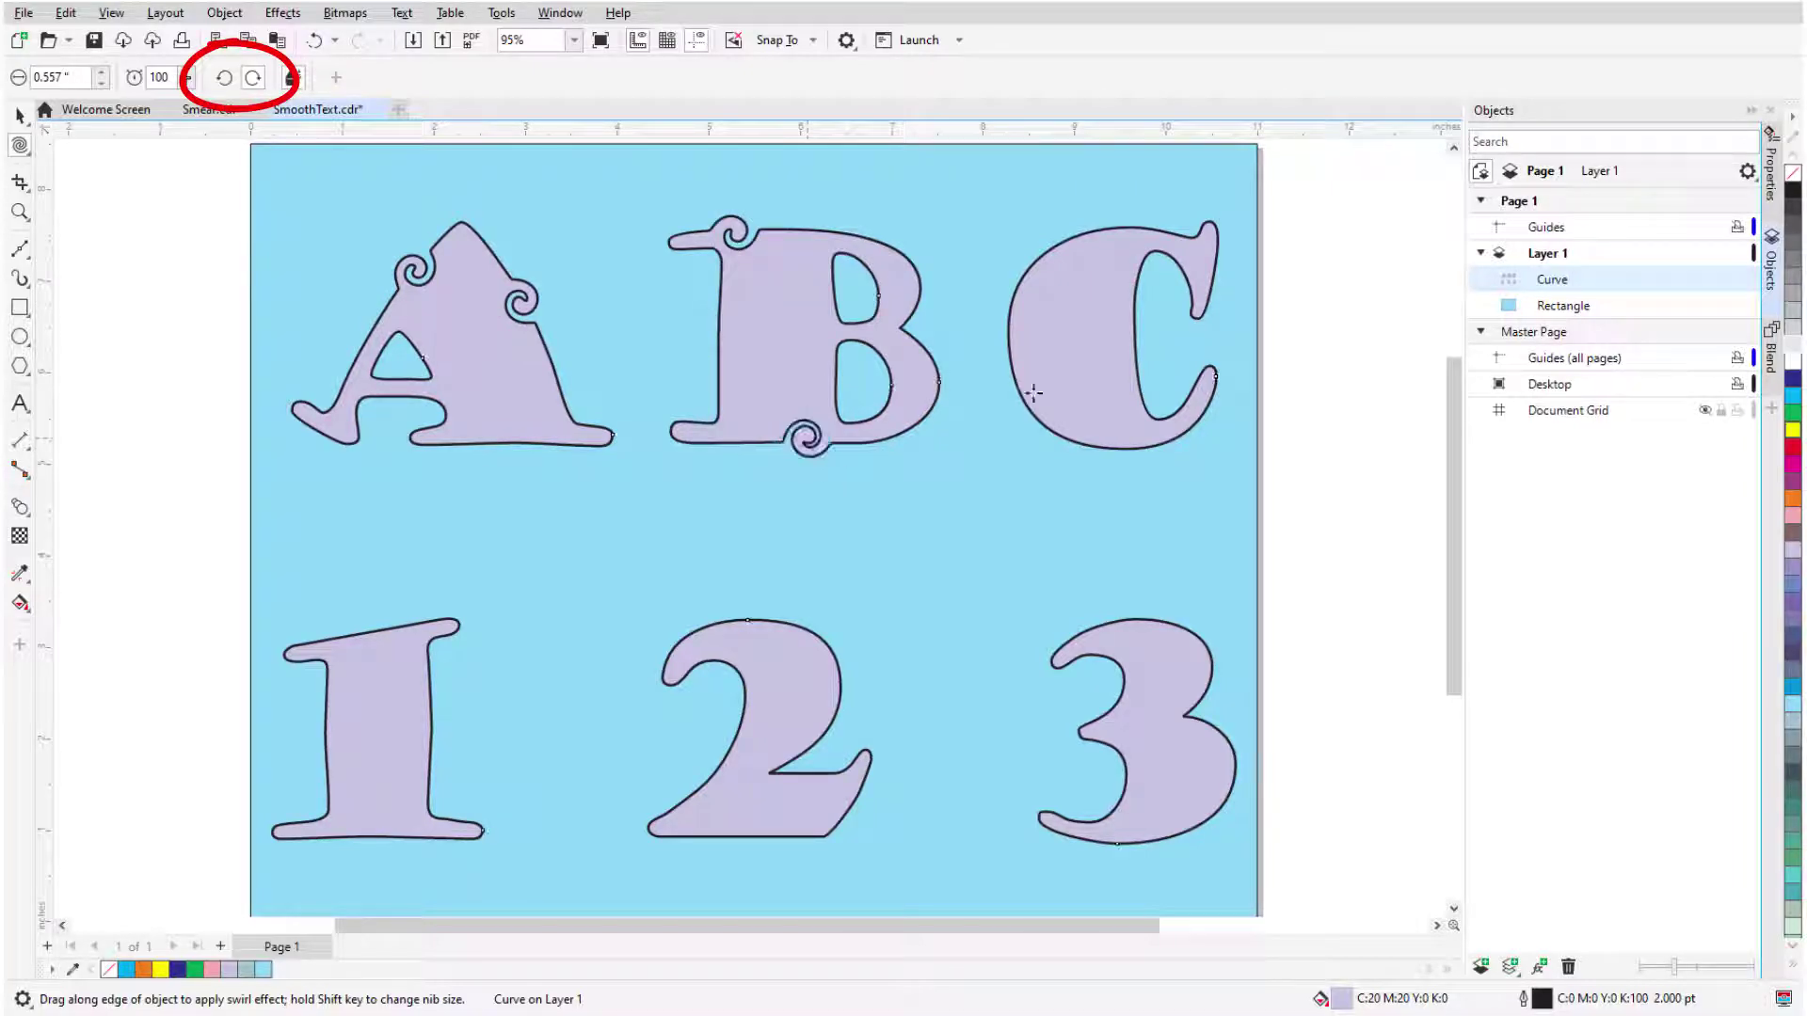
left_click_drag(1035, 400, 1037, 402)
left_click_drag(1088, 235, 1090, 237)
Step: Switch the Twirl tool to counterclockwise and add three more curls to the outline of each letter A, B and C
left_click(224, 77)
left_click_drag(461, 438, 463, 440)
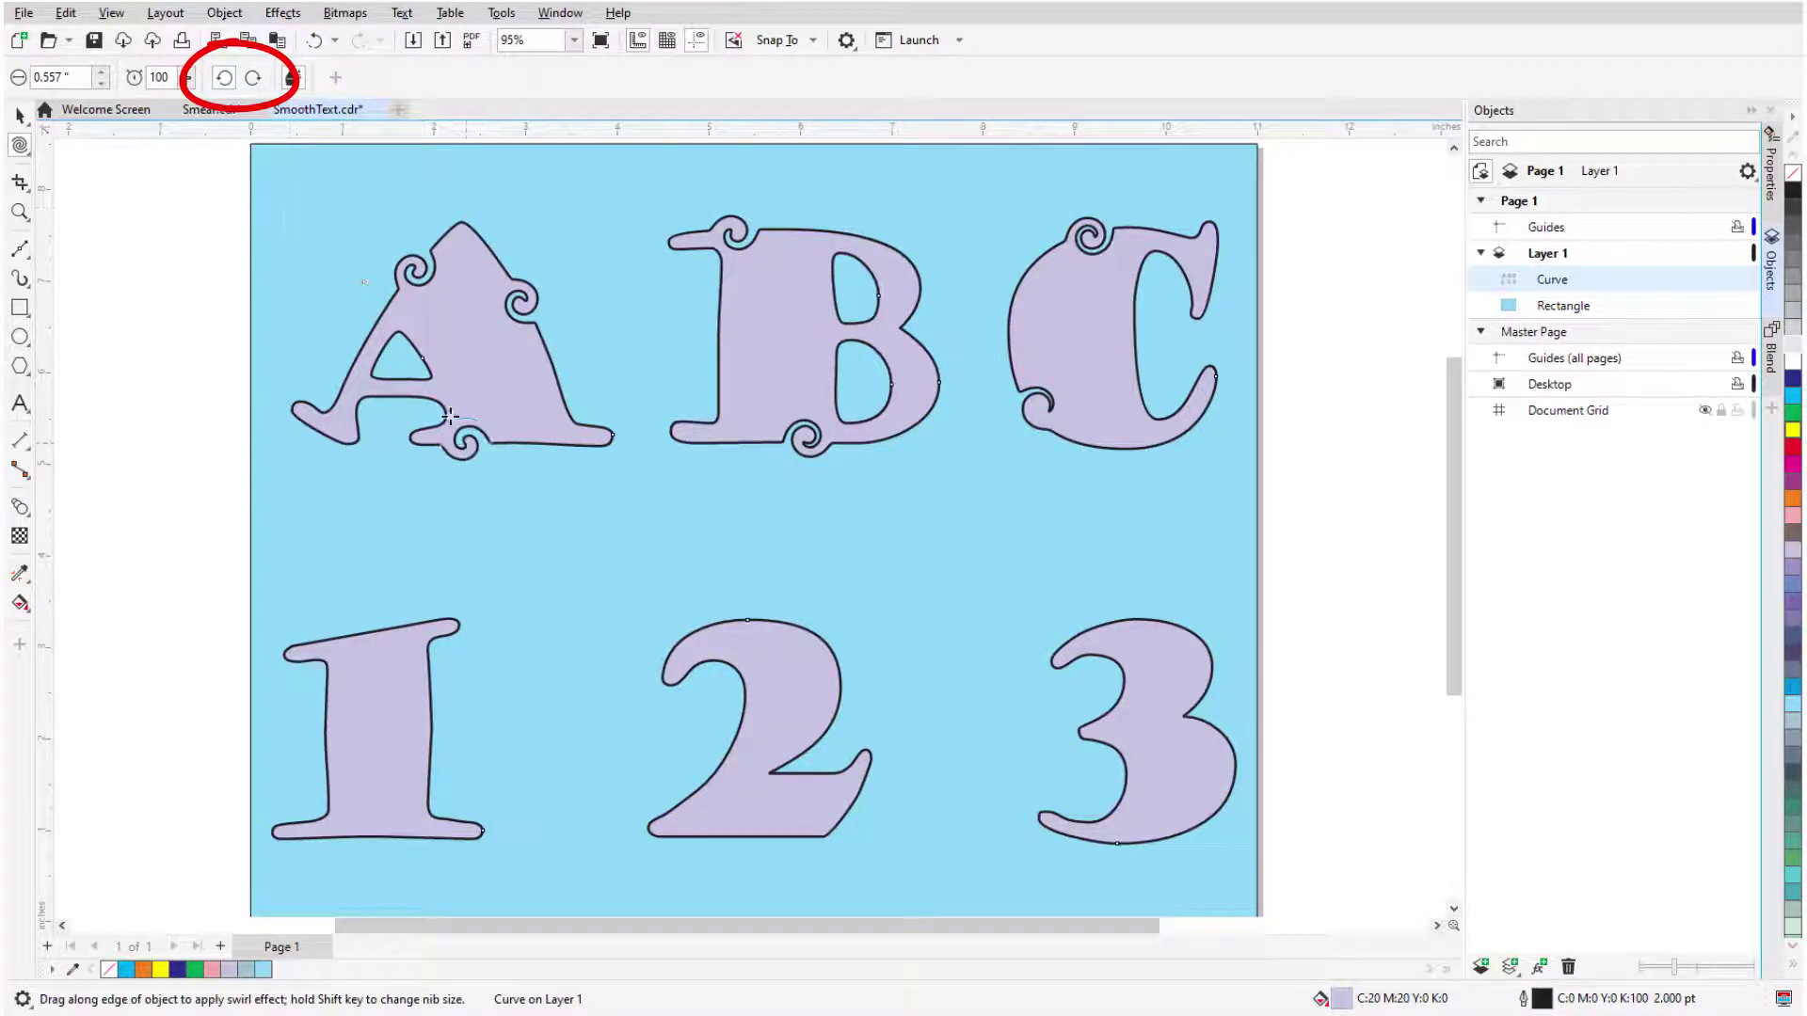
left_click_drag(355, 365, 356, 367)
left_click_drag(553, 393, 555, 396)
left_click_drag(718, 350, 726, 373)
left_click_drag(822, 234, 824, 235)
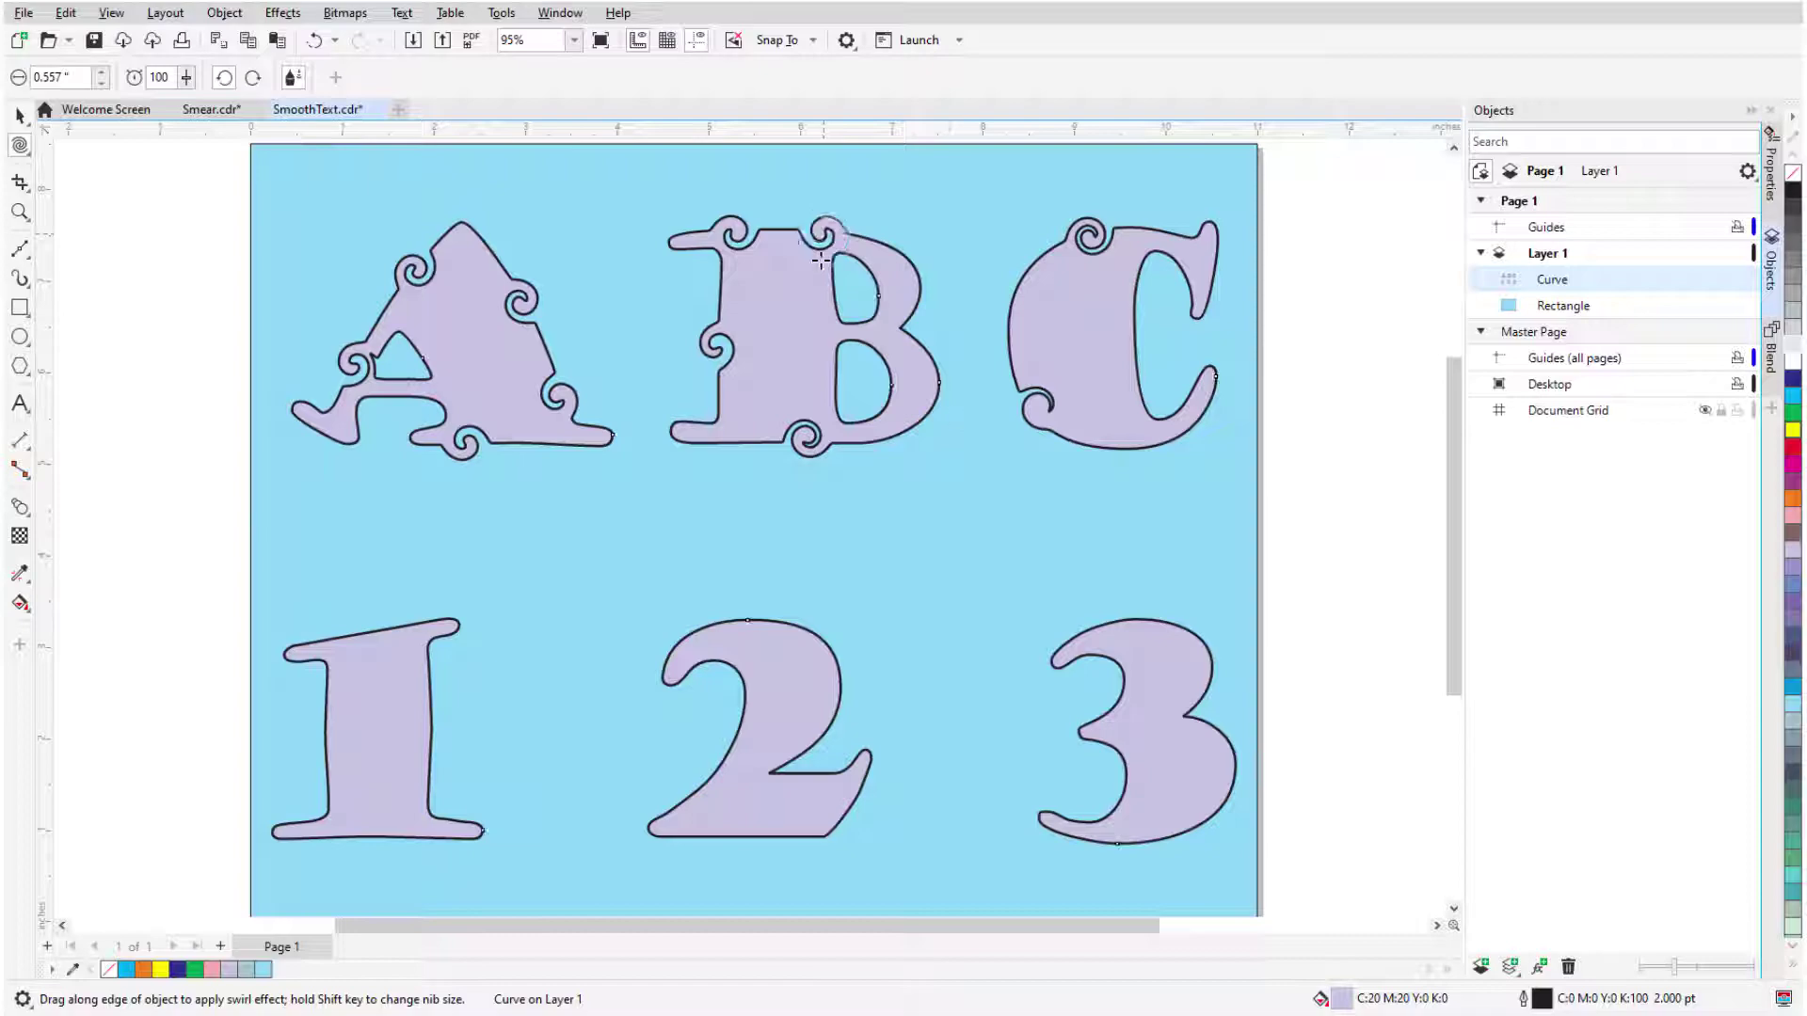
left_click_drag(934, 390, 936, 392)
left_click_drag(1003, 320, 1005, 321)
left_click_drag(1126, 457, 1127, 458)
left_click_drag(1218, 251, 1220, 253)
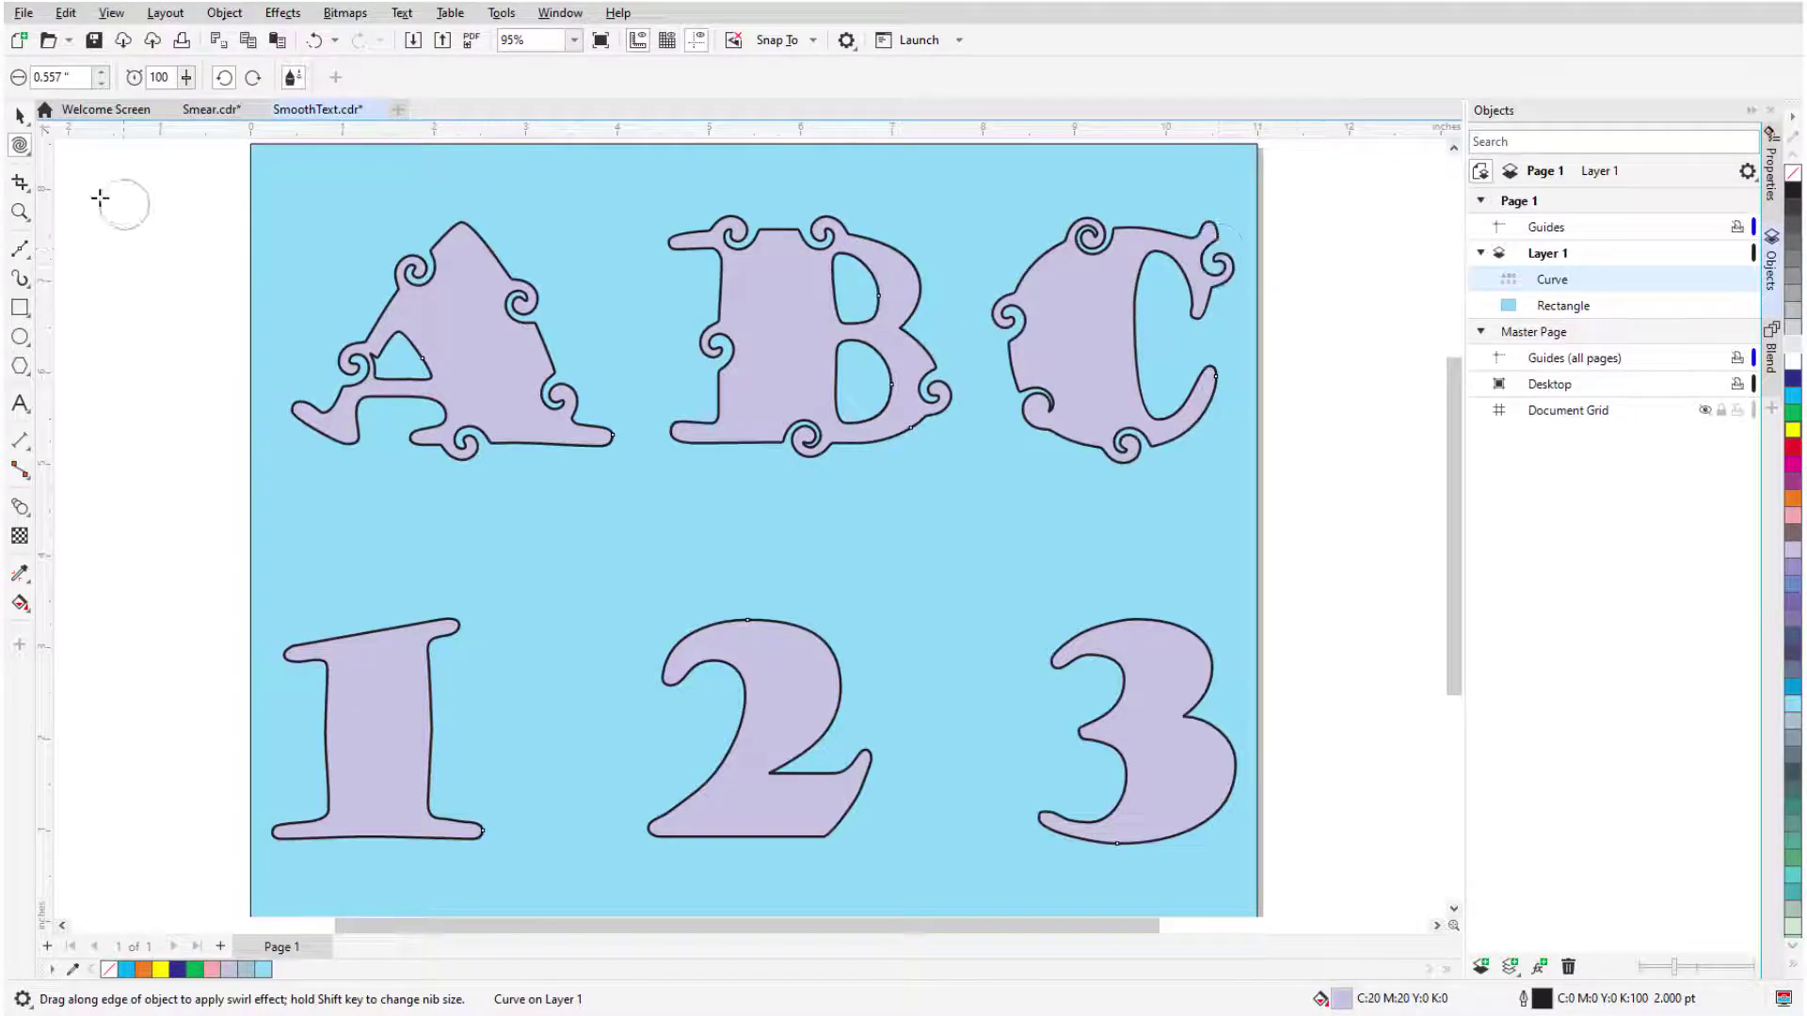
Step: Activate the Attract and Repel tool in attract mode with a 0.557" nib and rate 80, and pull points along the edges of 1, 2 and 3
left_click(20, 146)
left_click(99, 242)
left_click(436, 699)
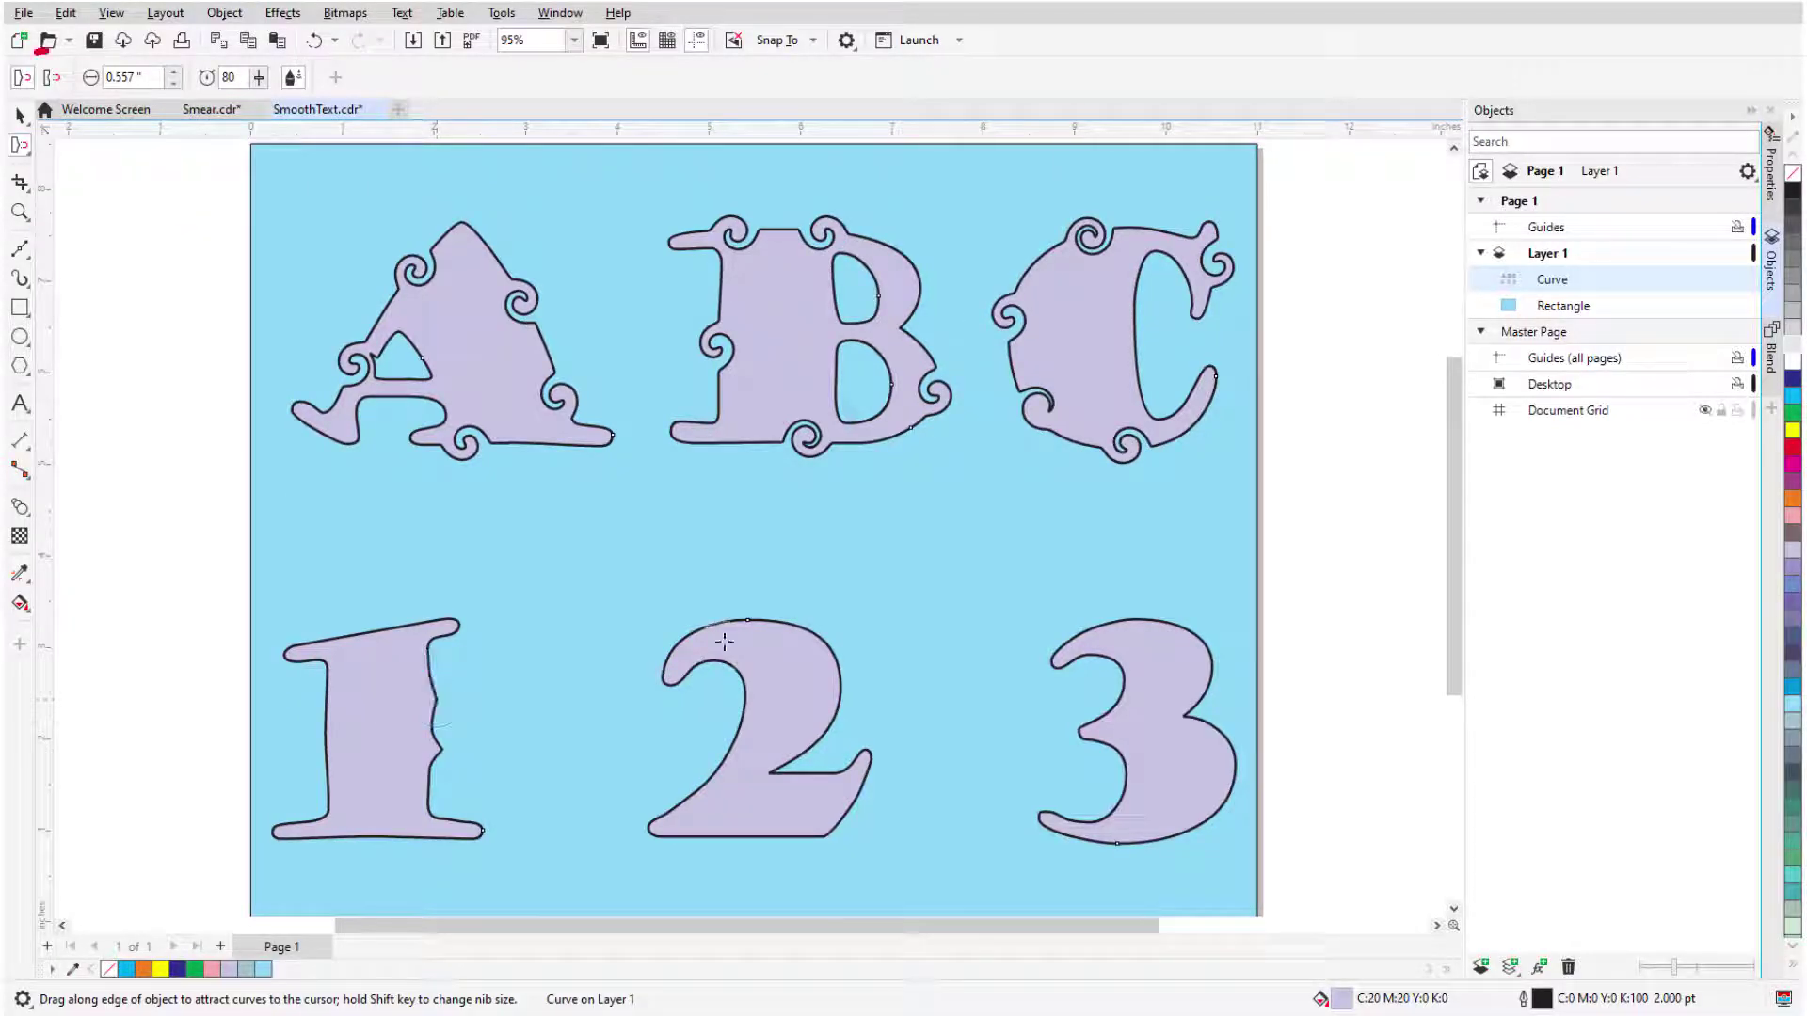
left_click(724, 615)
left_click(838, 645)
left_click(848, 827)
left_click(759, 846)
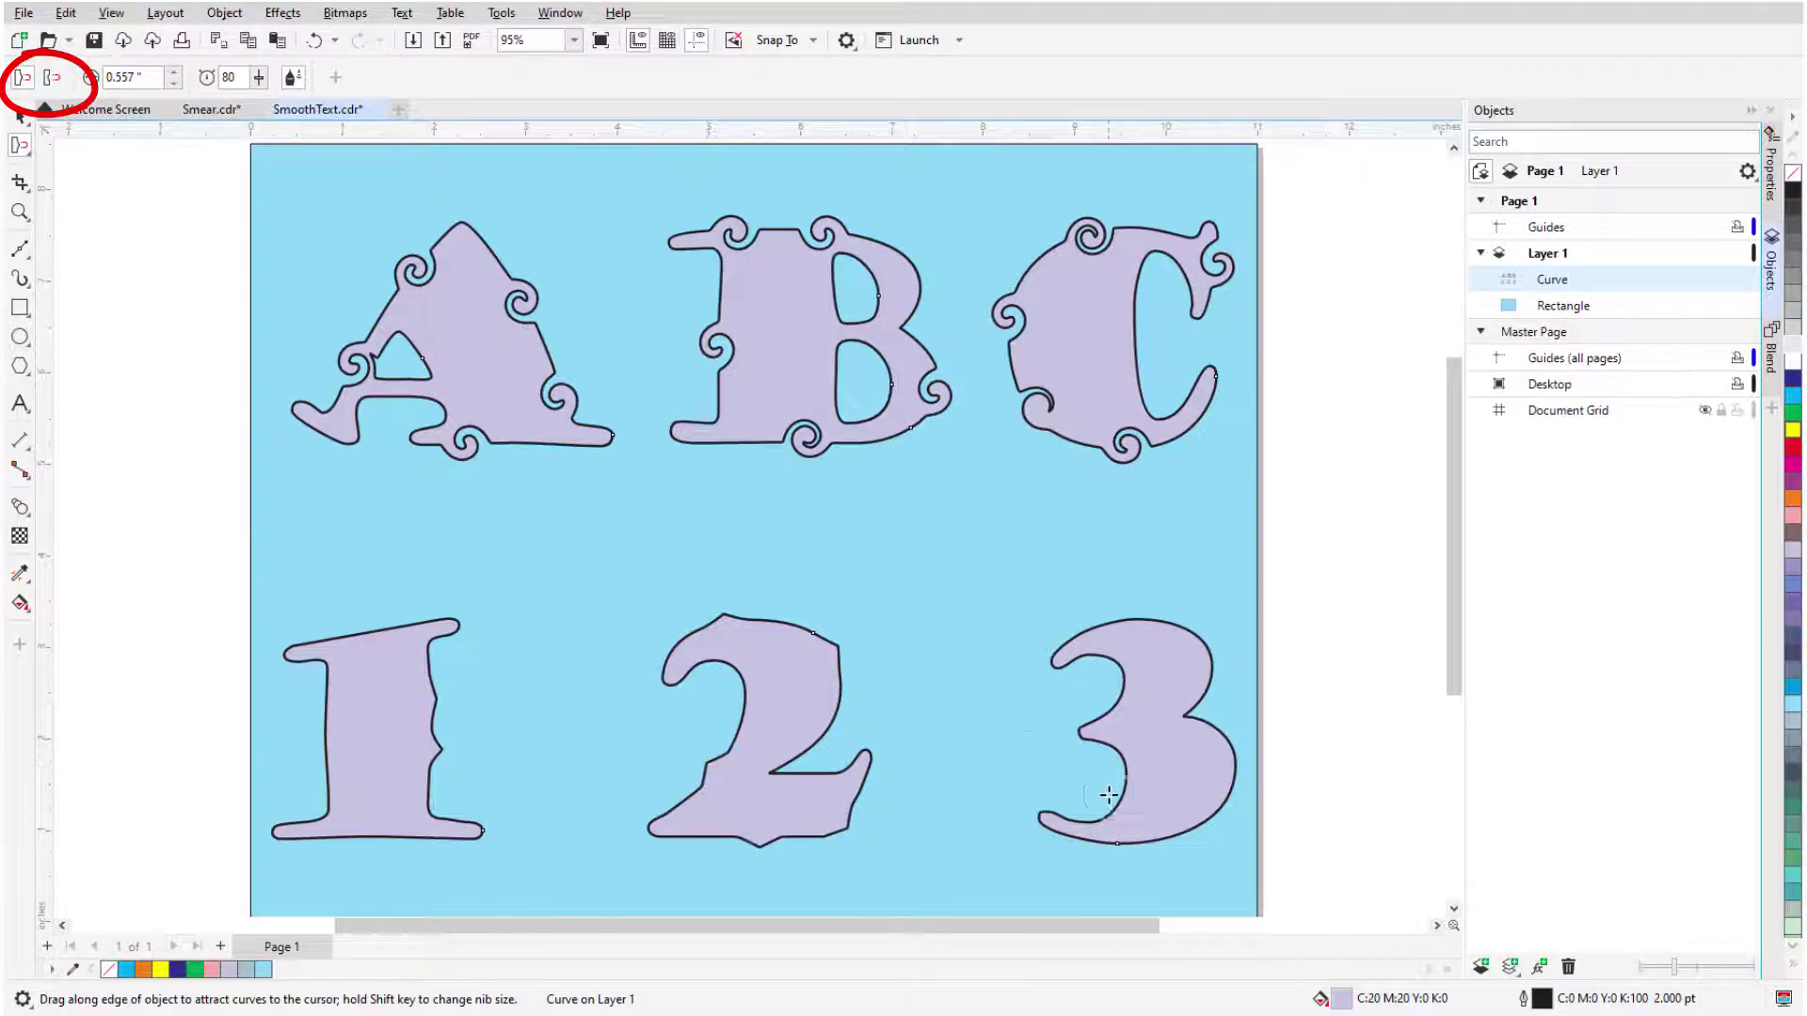
left_click_drag(1109, 795, 1111, 794)
Step: Use repel mode to push rounded dents into the outlines of the numerals 1, 2 and 3
left_click(343, 630)
left_click(325, 745)
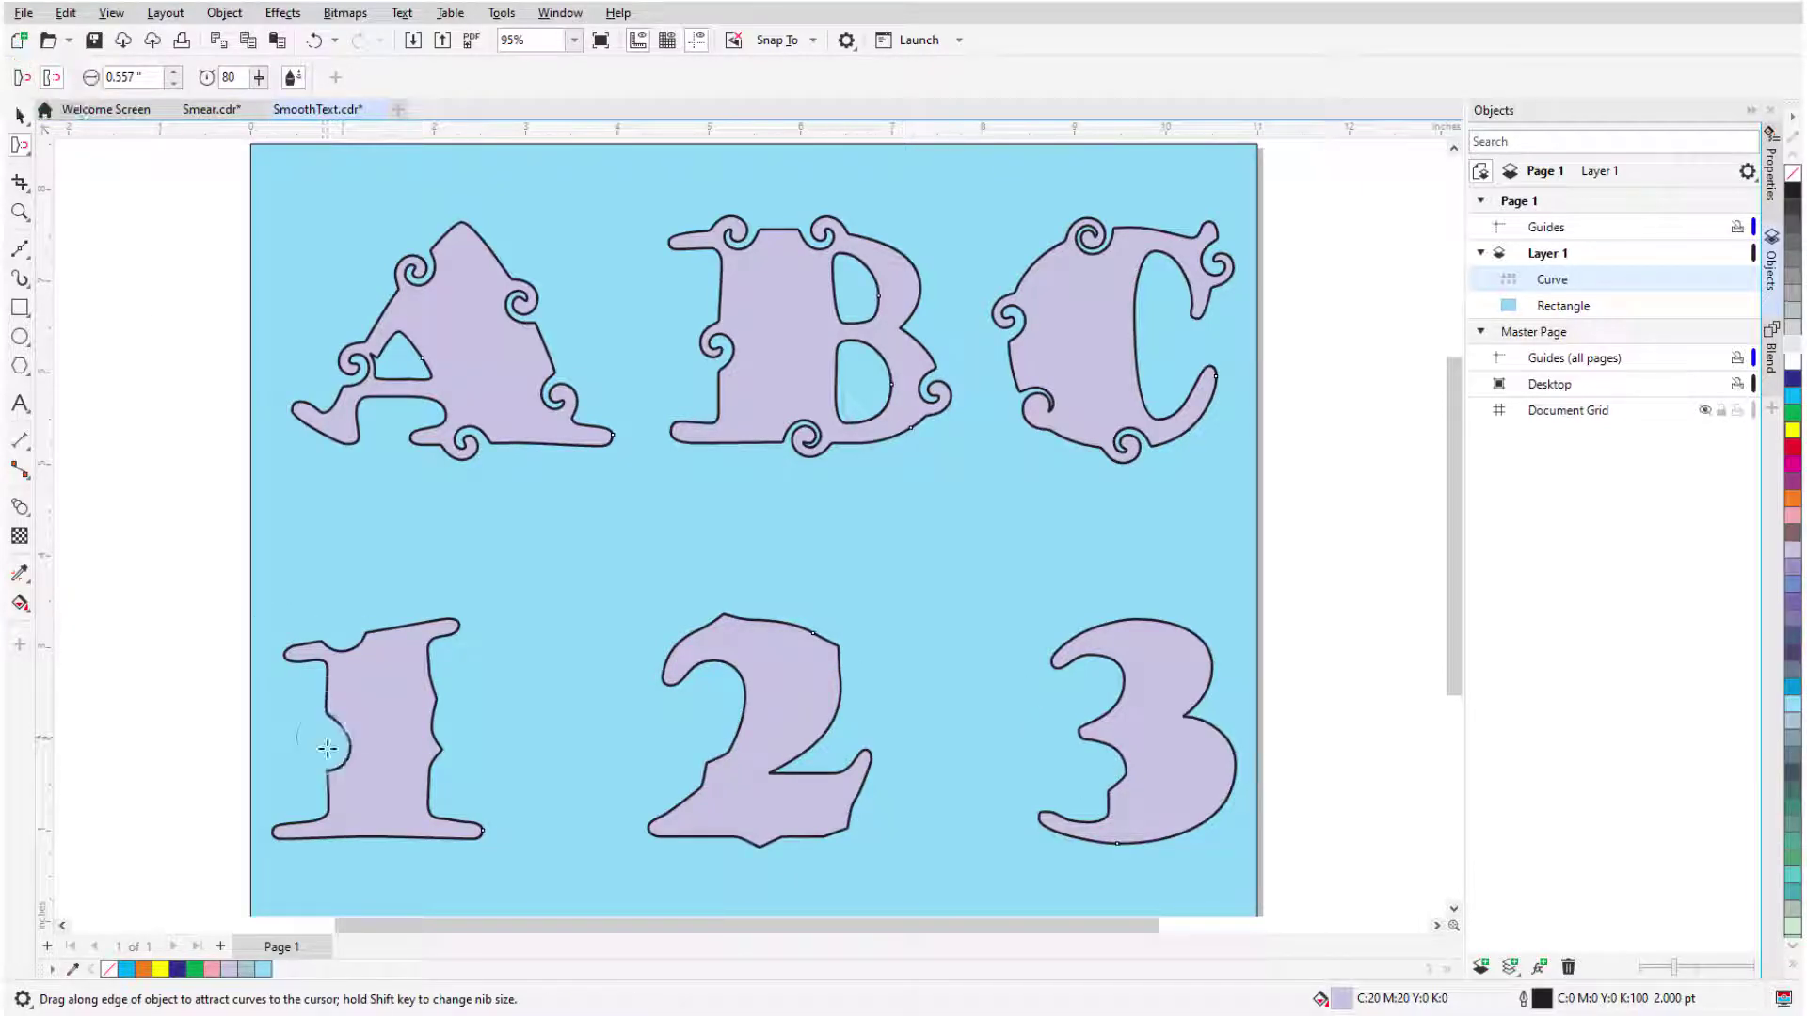
left_click(691, 632)
left_click(841, 688)
left_click_drag(1145, 617, 1181, 623)
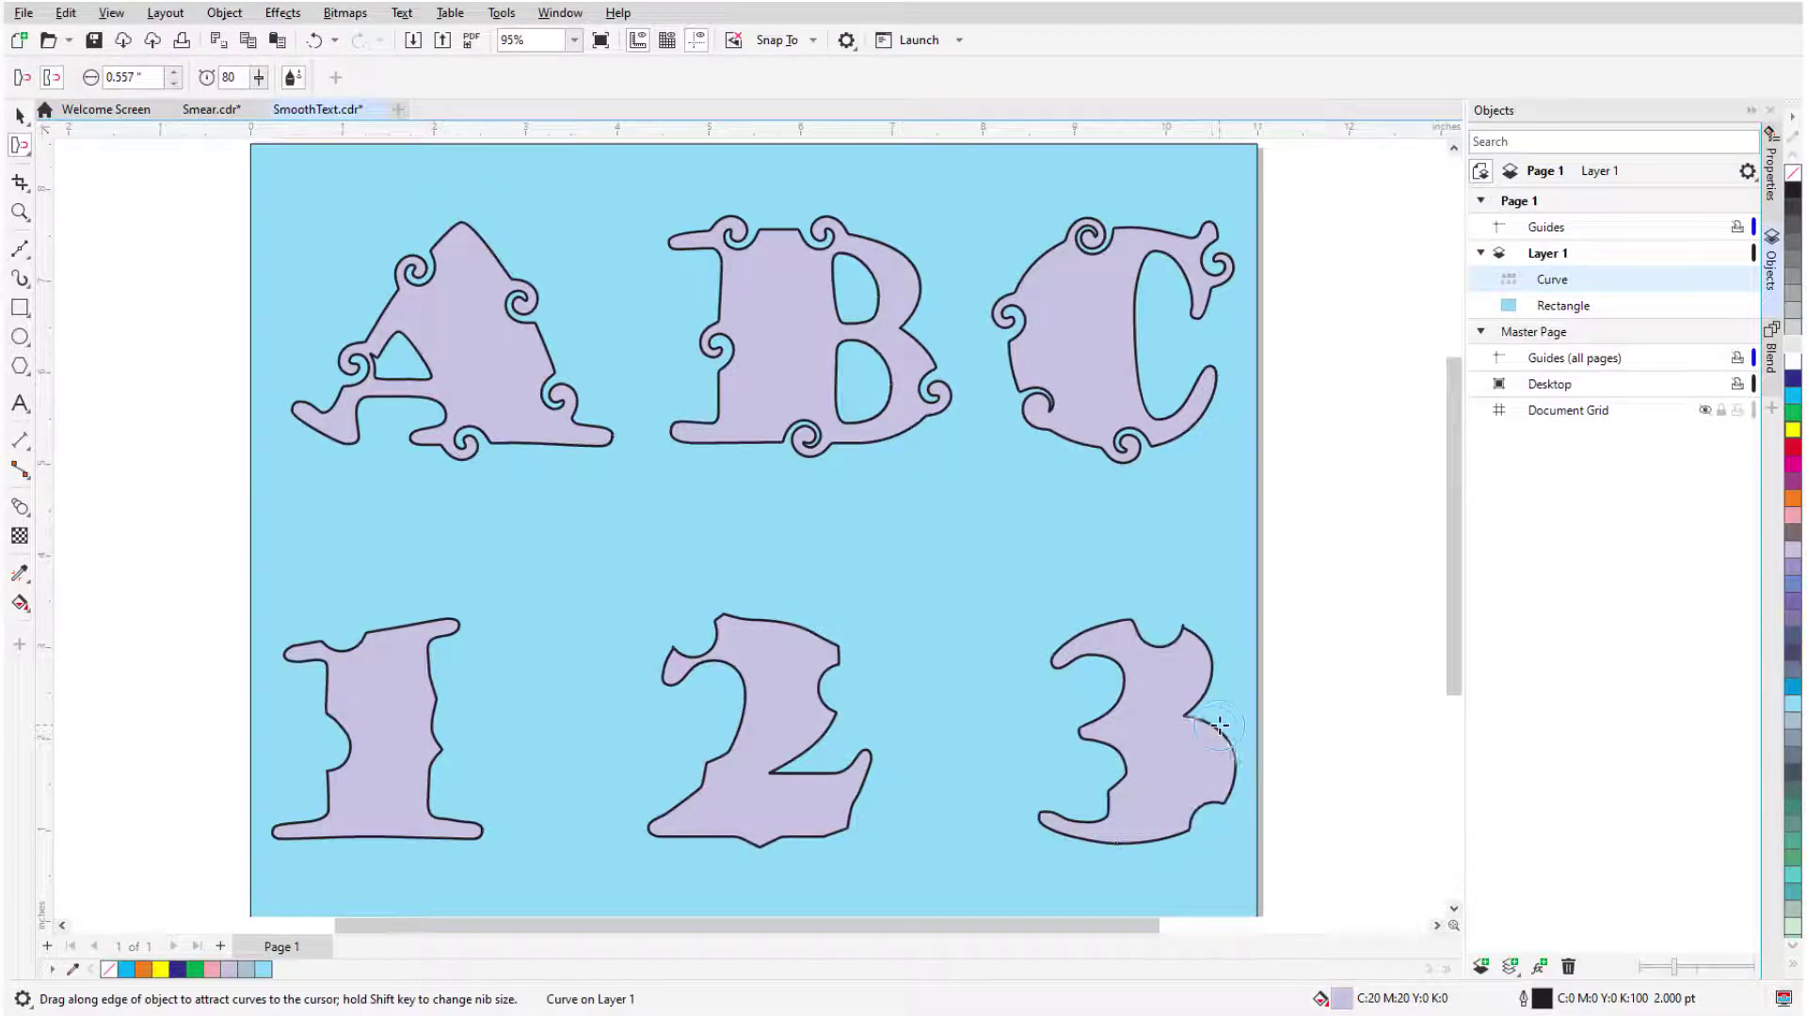
left_click_drag(1218, 724, 1242, 730)
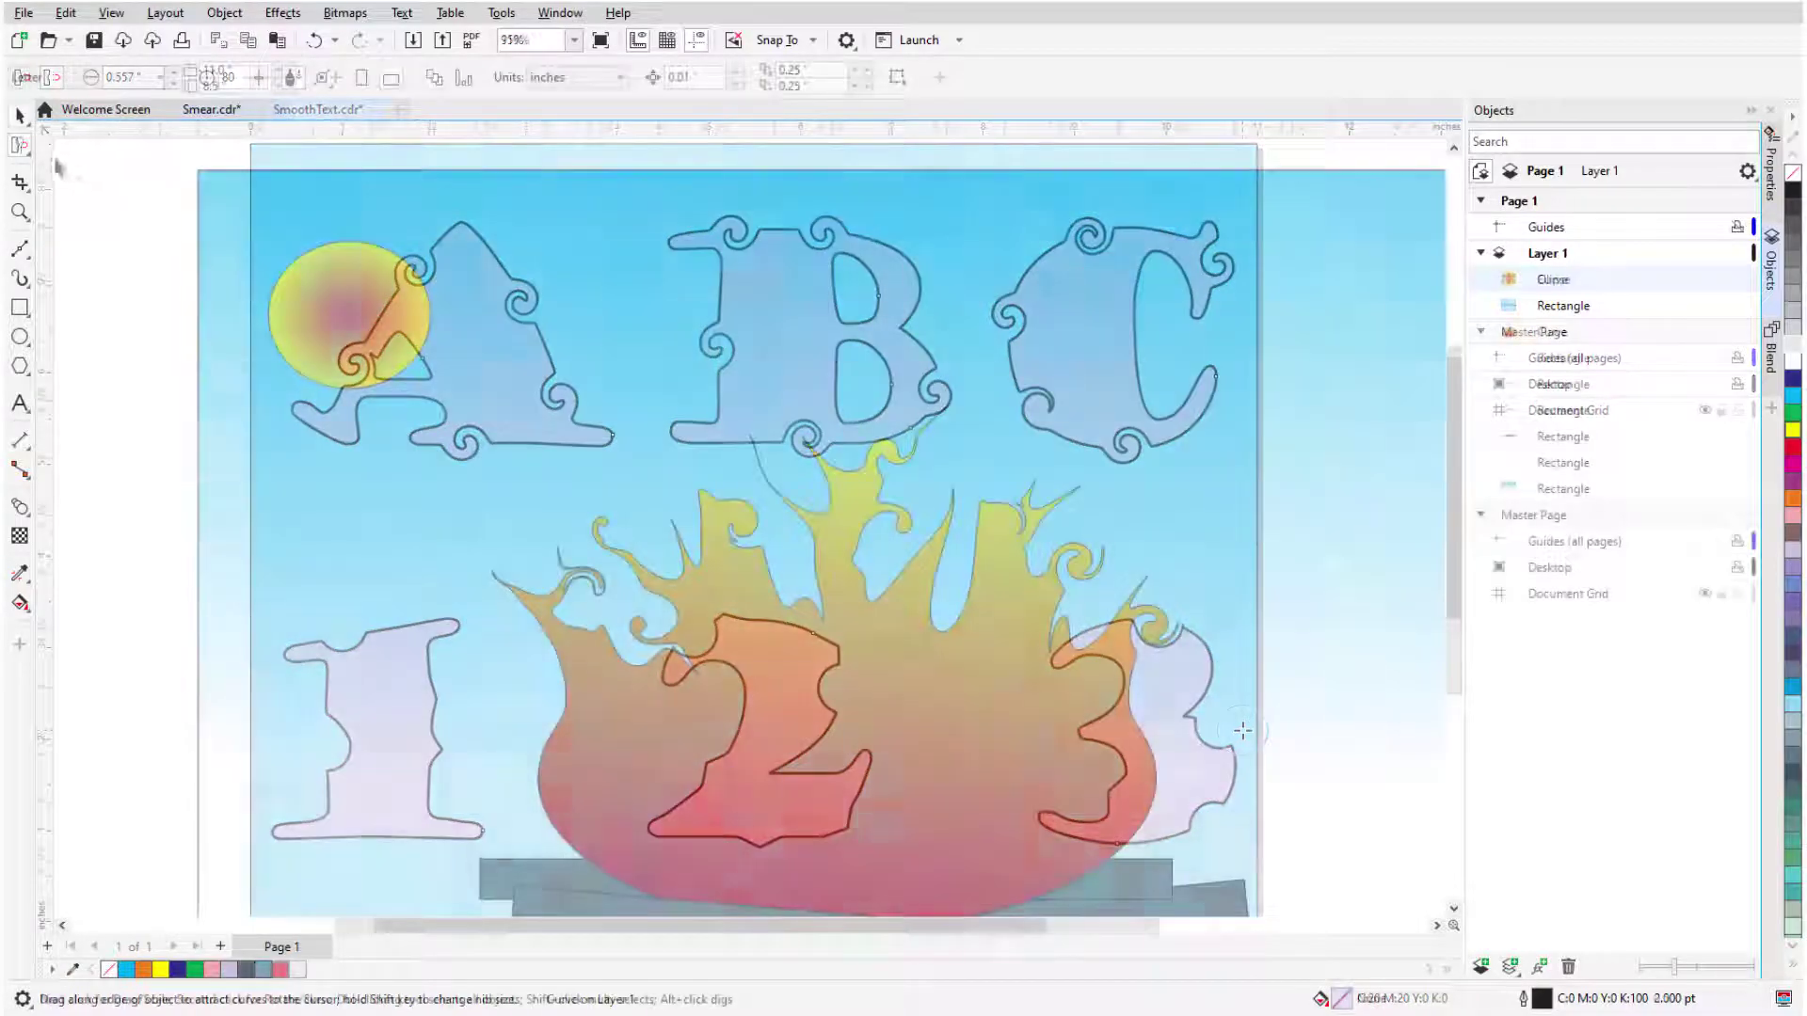
Step: Activate the Smudge tool in Smear.cdr with a 0.27" nib, dryout 7 and tilt 46°, and pull tapered rays all around the sun
left_click(19, 145)
left_click(145, 263)
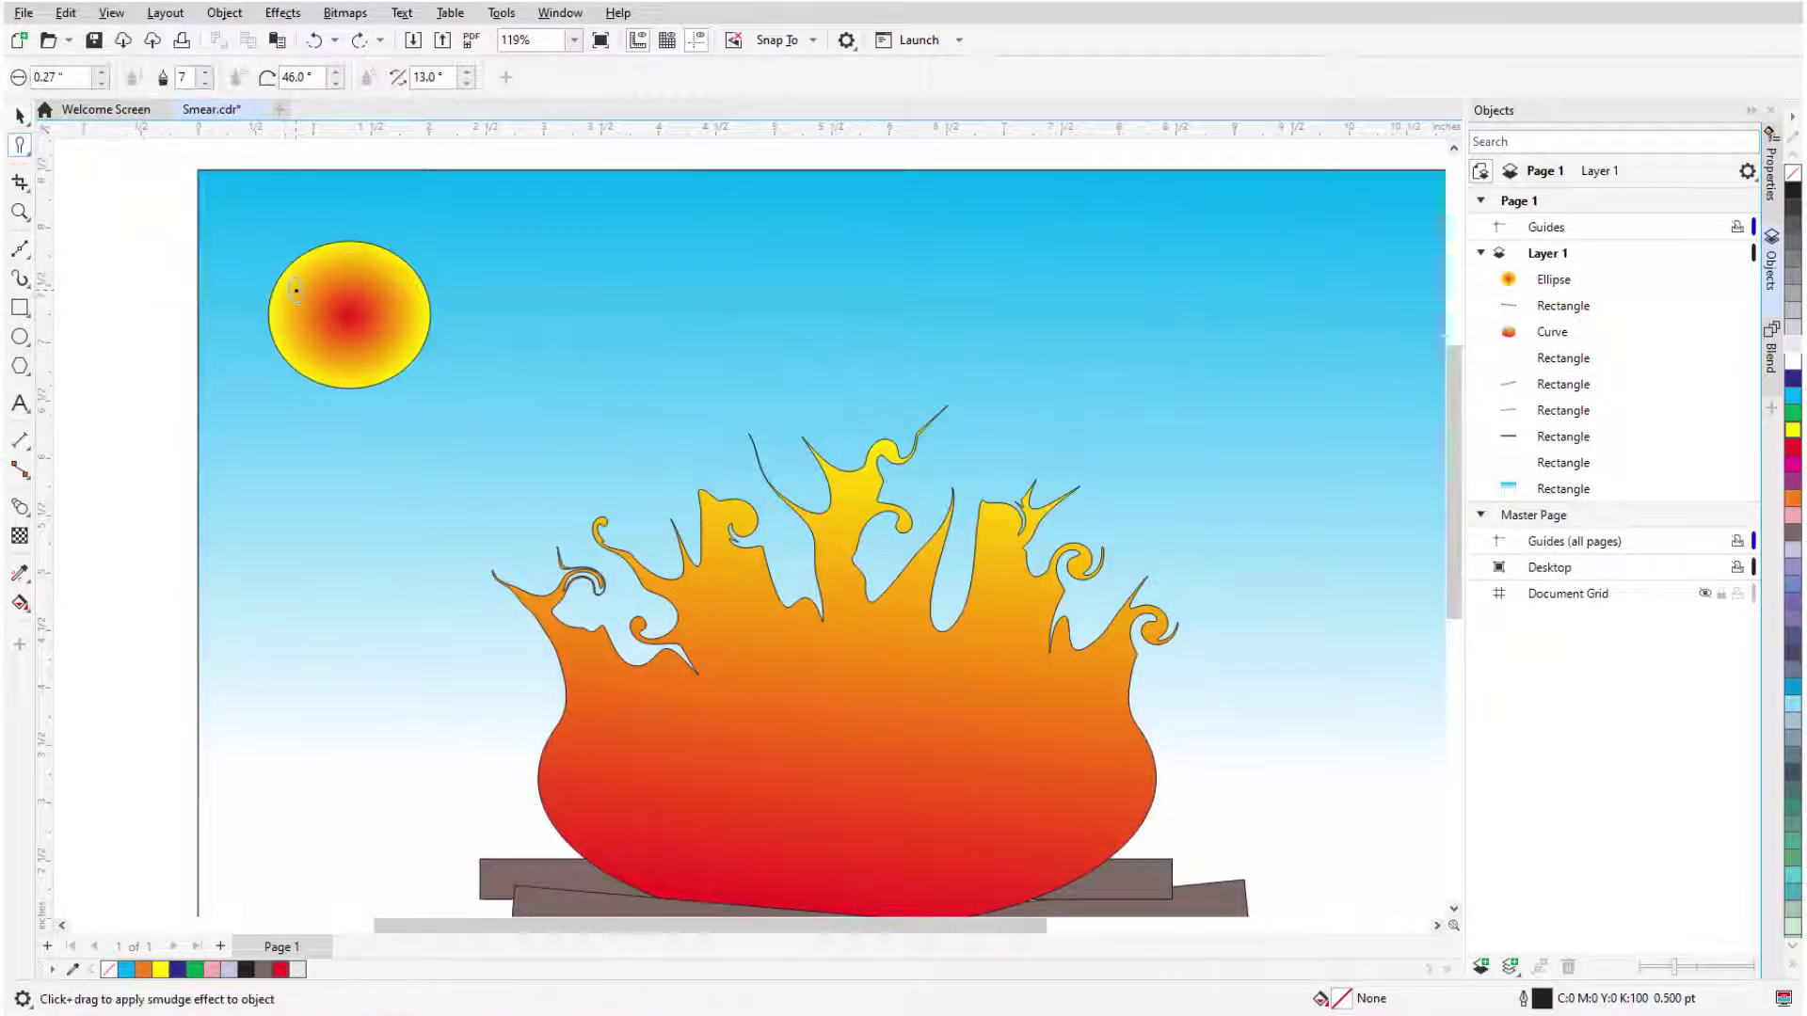
left_click(350, 293)
mouse_move(385, 280)
left_mouse_down()
mouse_move(470, 227)
mouse_move(483, 283)
mouse_move(504, 282)
left_mouse_up()
mouse_move(424, 330)
left_mouse_down()
mouse_move(508, 350)
mouse_move(435, 365)
mouse_move(469, 410)
left_mouse_up()
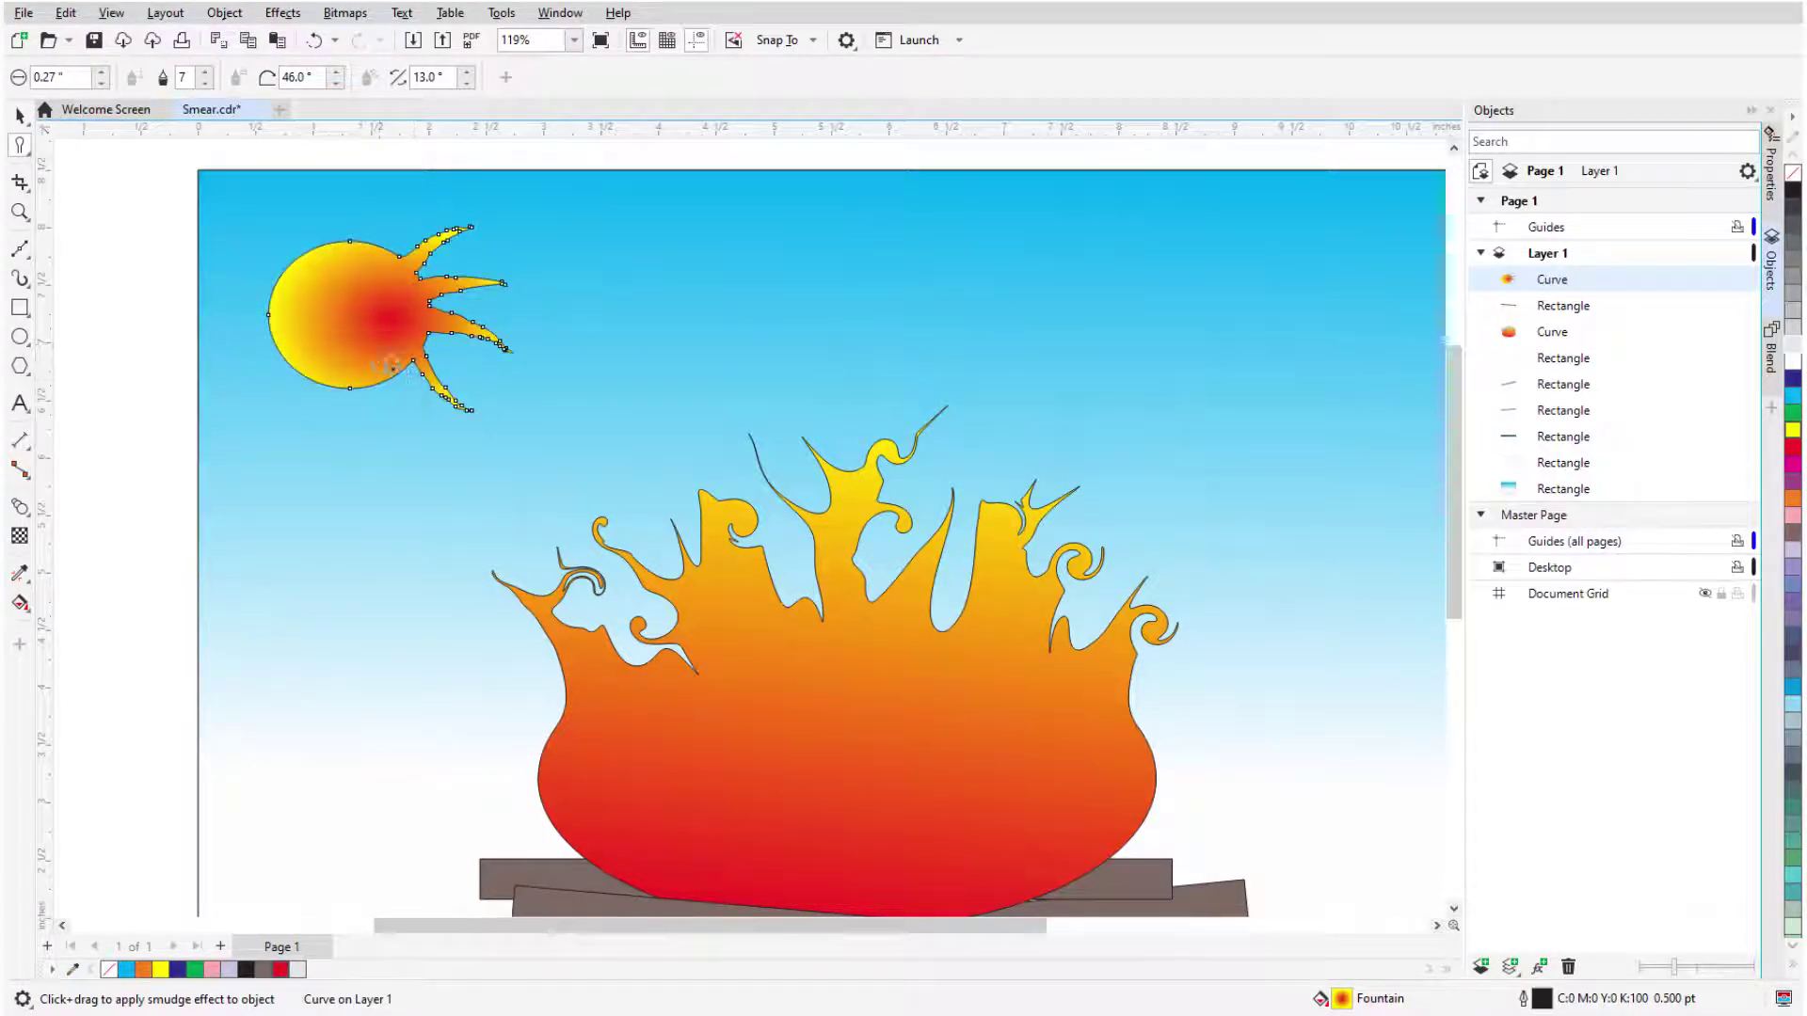
mouse_move(376, 369)
left_mouse_down()
mouse_move(422, 446)
mouse_move(350, 470)
mouse_move(279, 452)
left_mouse_up()
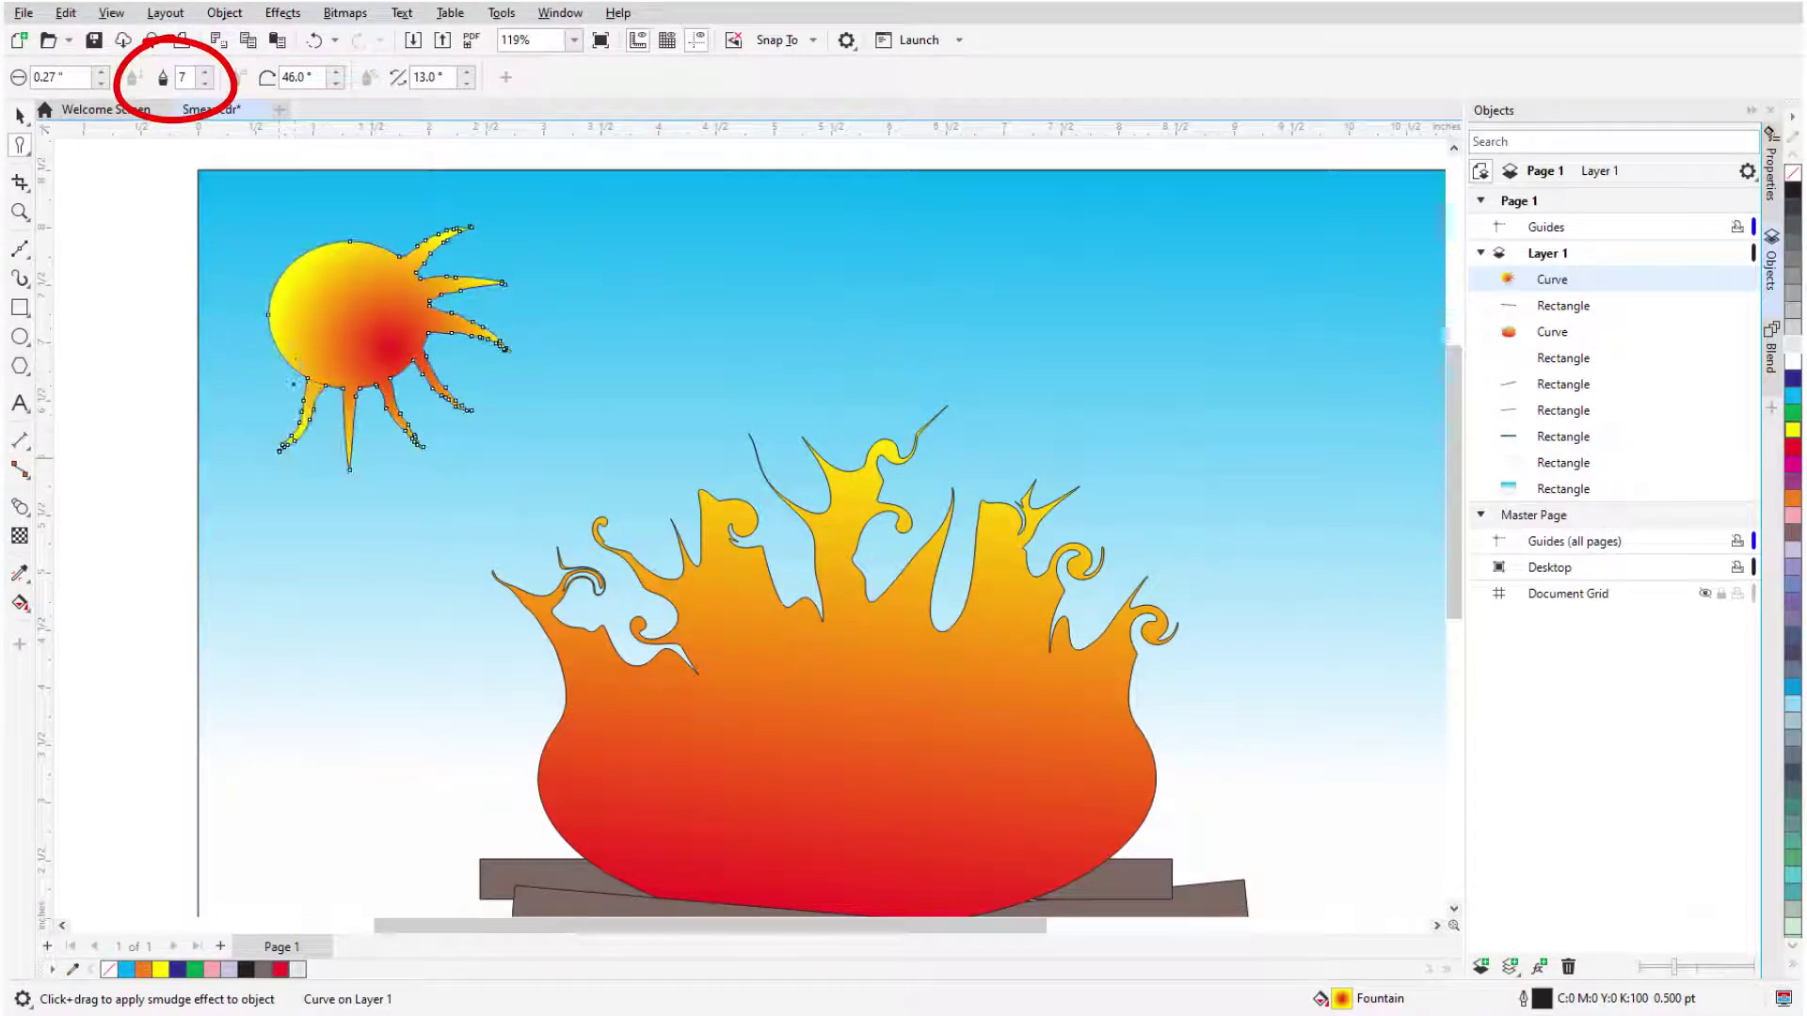
mouse_move(294, 350)
left_mouse_down()
mouse_move(244, 415)
mouse_move(229, 334)
mouse_move(244, 264)
mouse_move(217, 245)
left_mouse_up()
mouse_move(315, 278)
left_mouse_down()
mouse_move(235, 206)
mouse_move(342, 175)
mouse_move(415, 190)
left_mouse_up()
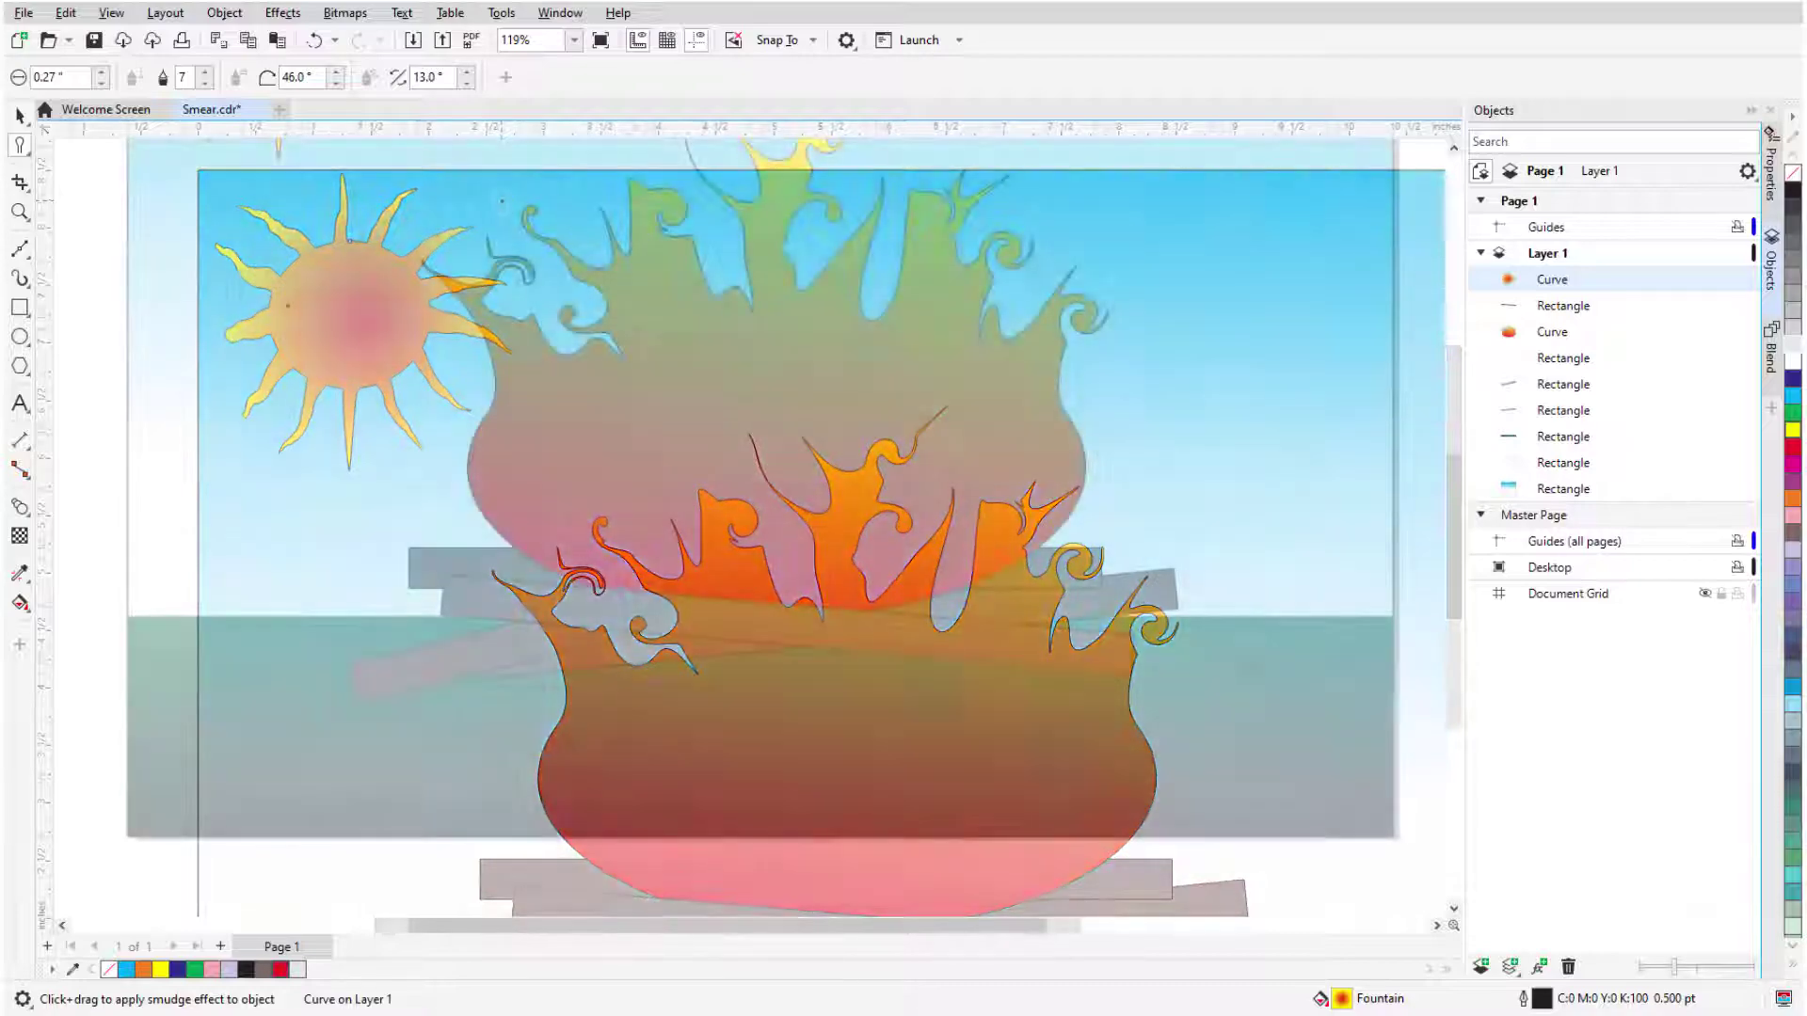
Step: Activate the Roughen tool with a 0.55" nib, frequency 2, dryout 4 and tilt 45°, and roughen the upper edge of the green ground
left_click(20, 145)
left_click(88, 282)
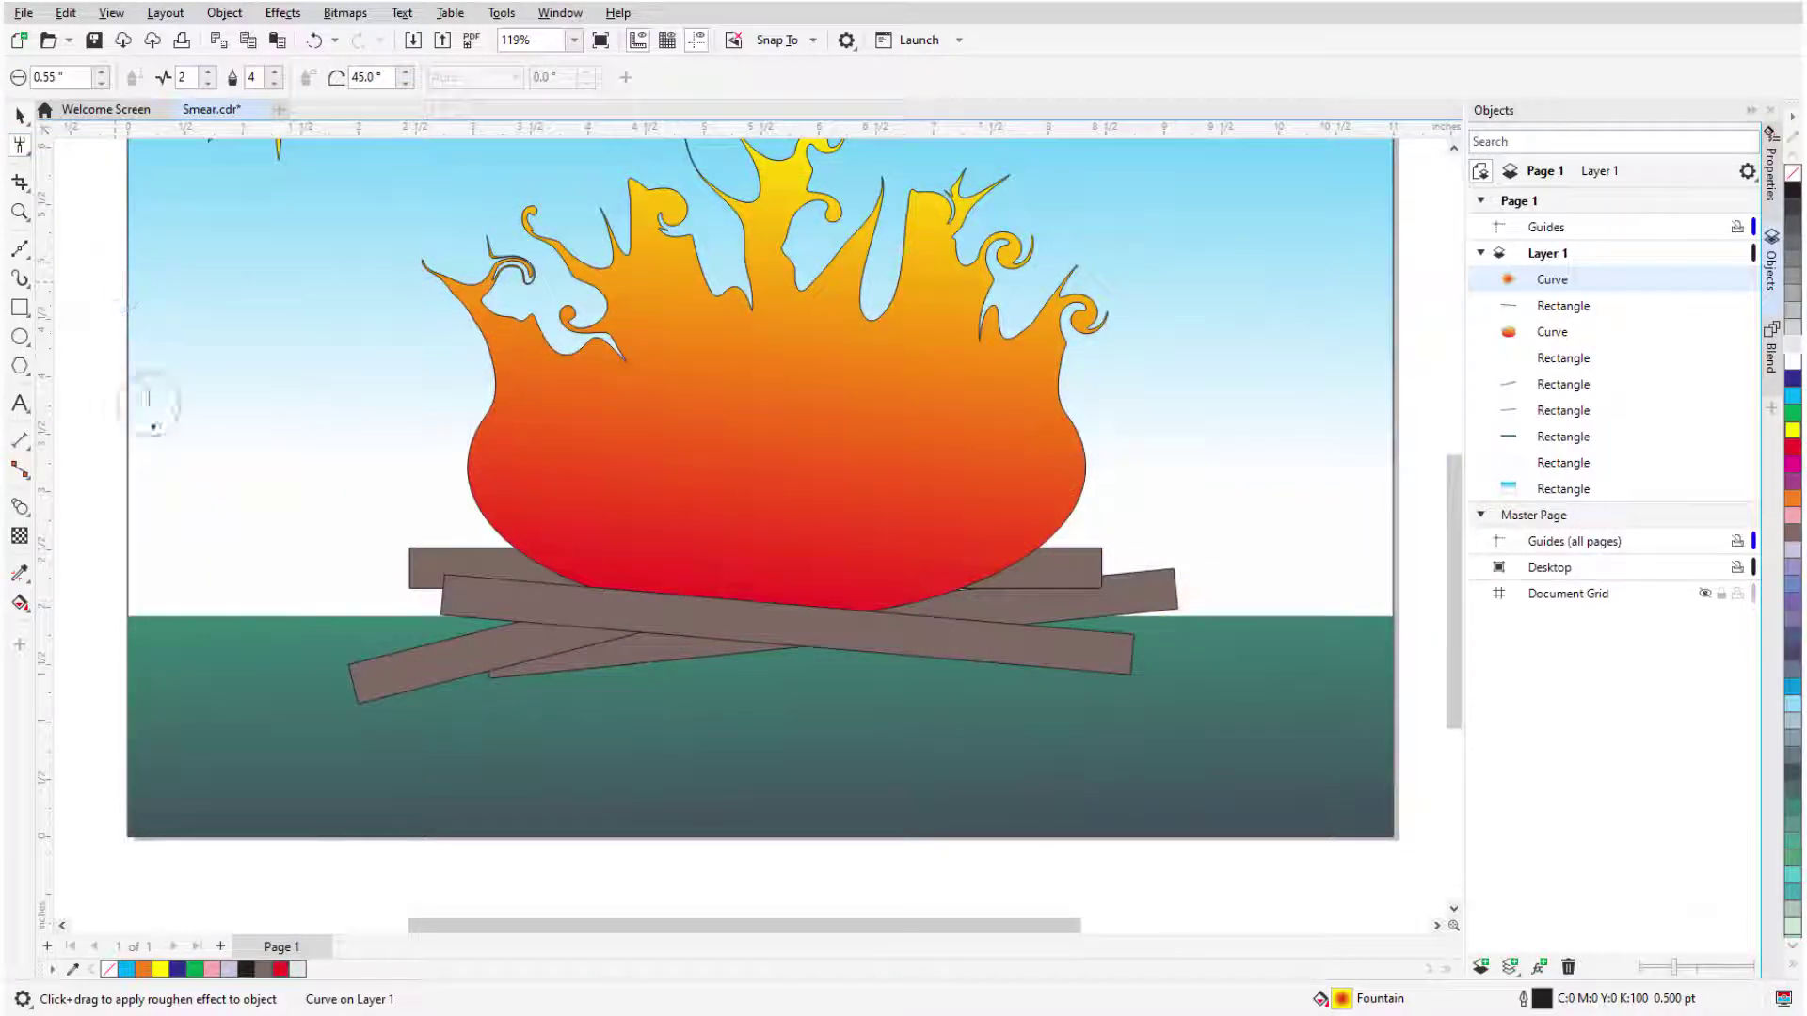
left_click_drag(150, 621, 1361, 623)
mouse_move(181, 602)
left_mouse_down()
mouse_move(781, 629)
mouse_move(1441, 590)
left_mouse_up()
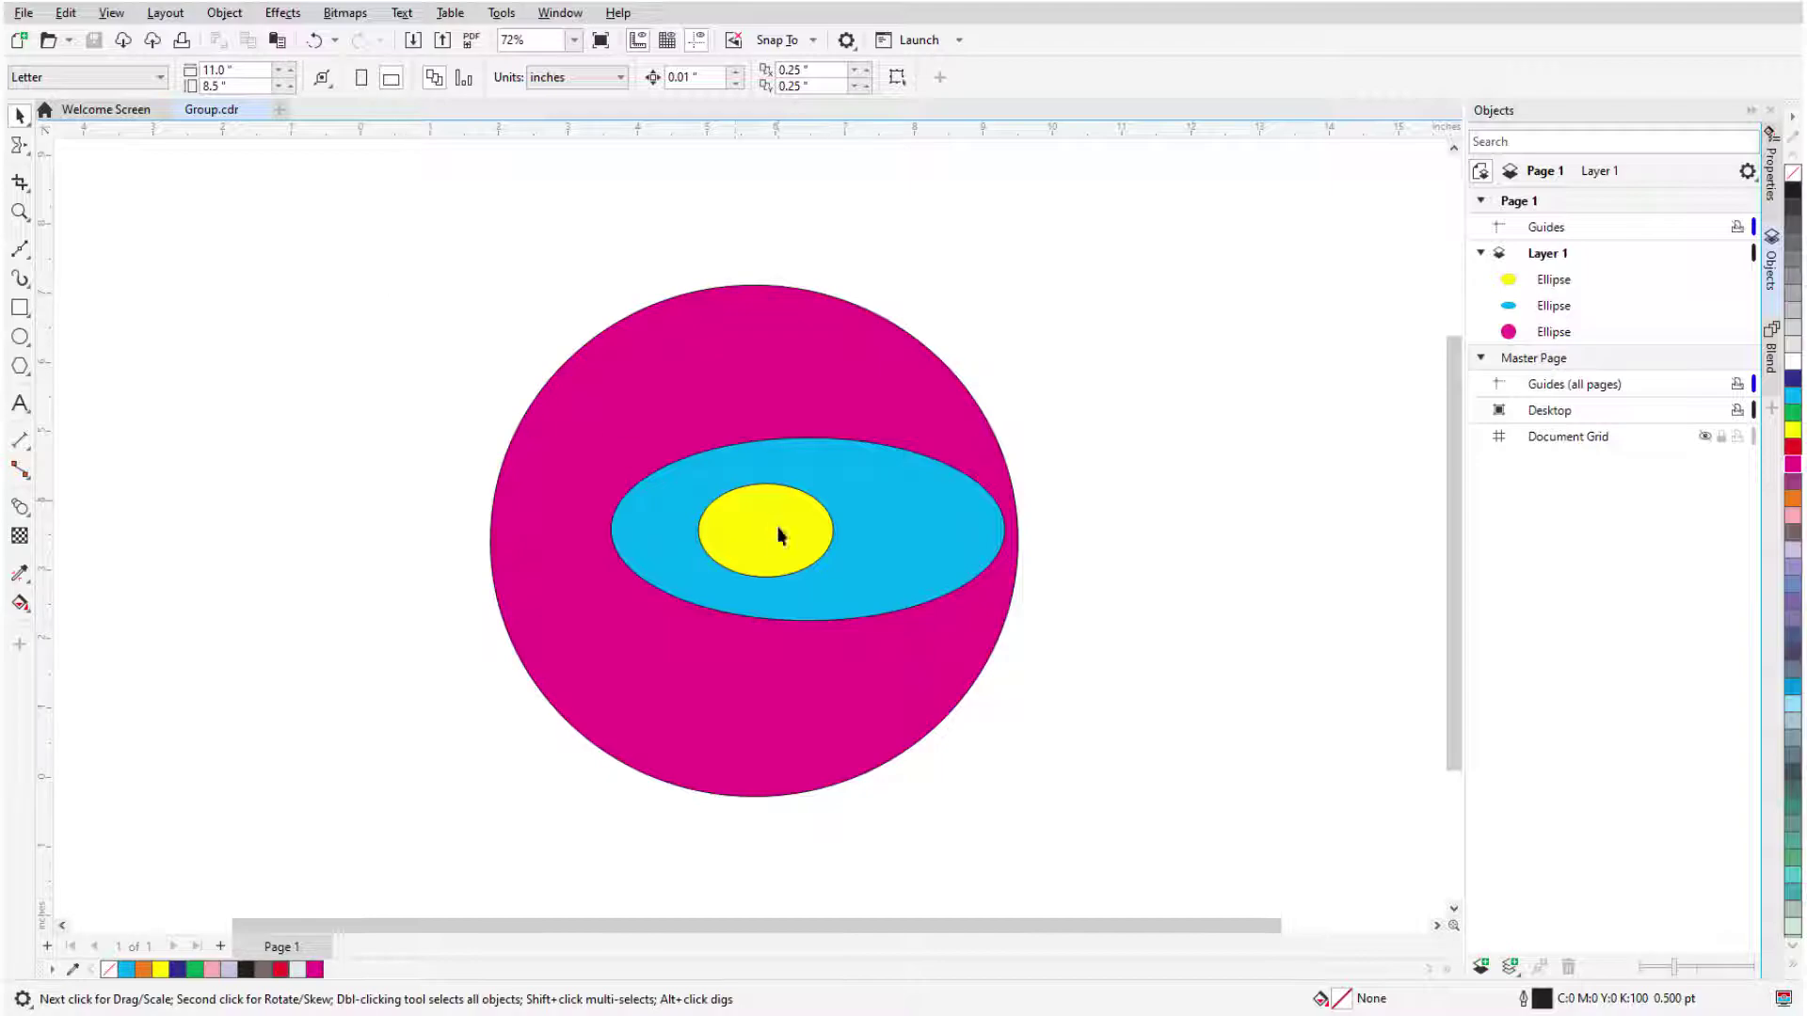
Step: Select the yellow, blue and magenta ellipses in Group.cdr and group them
left_click(824, 538)
left_click(866, 518, "shift")
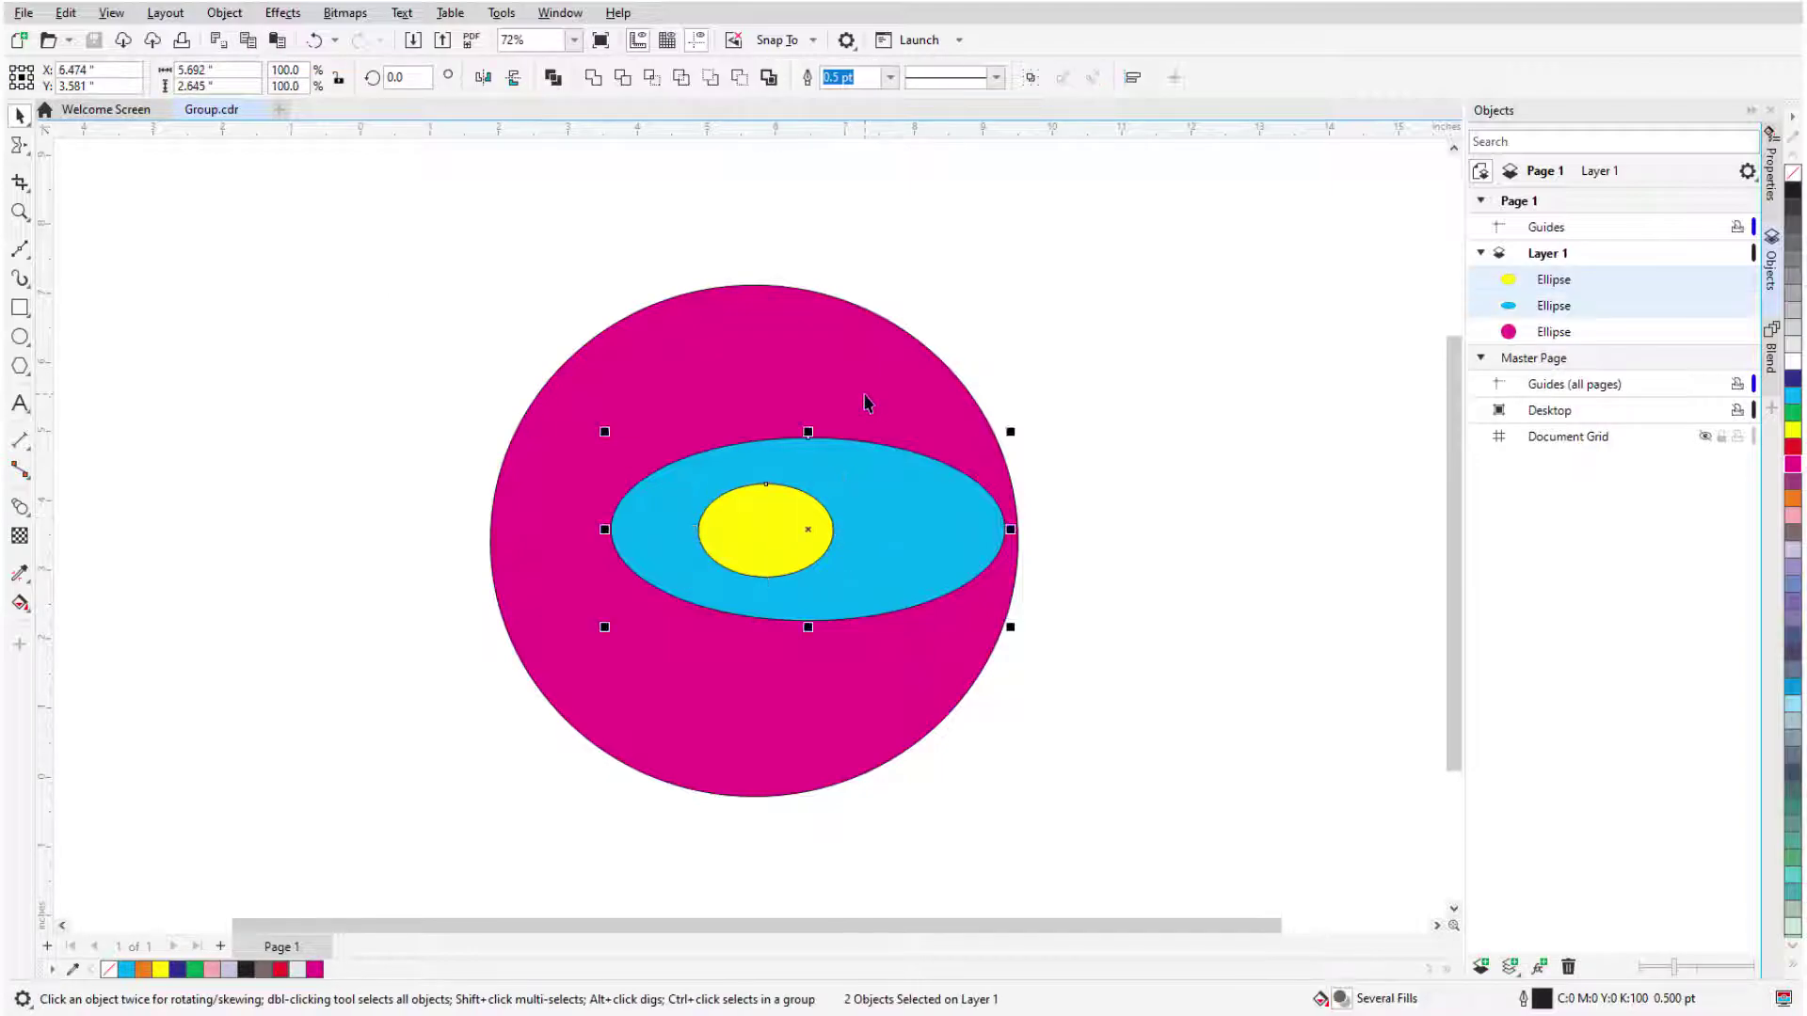
left_click(864, 394, "shift")
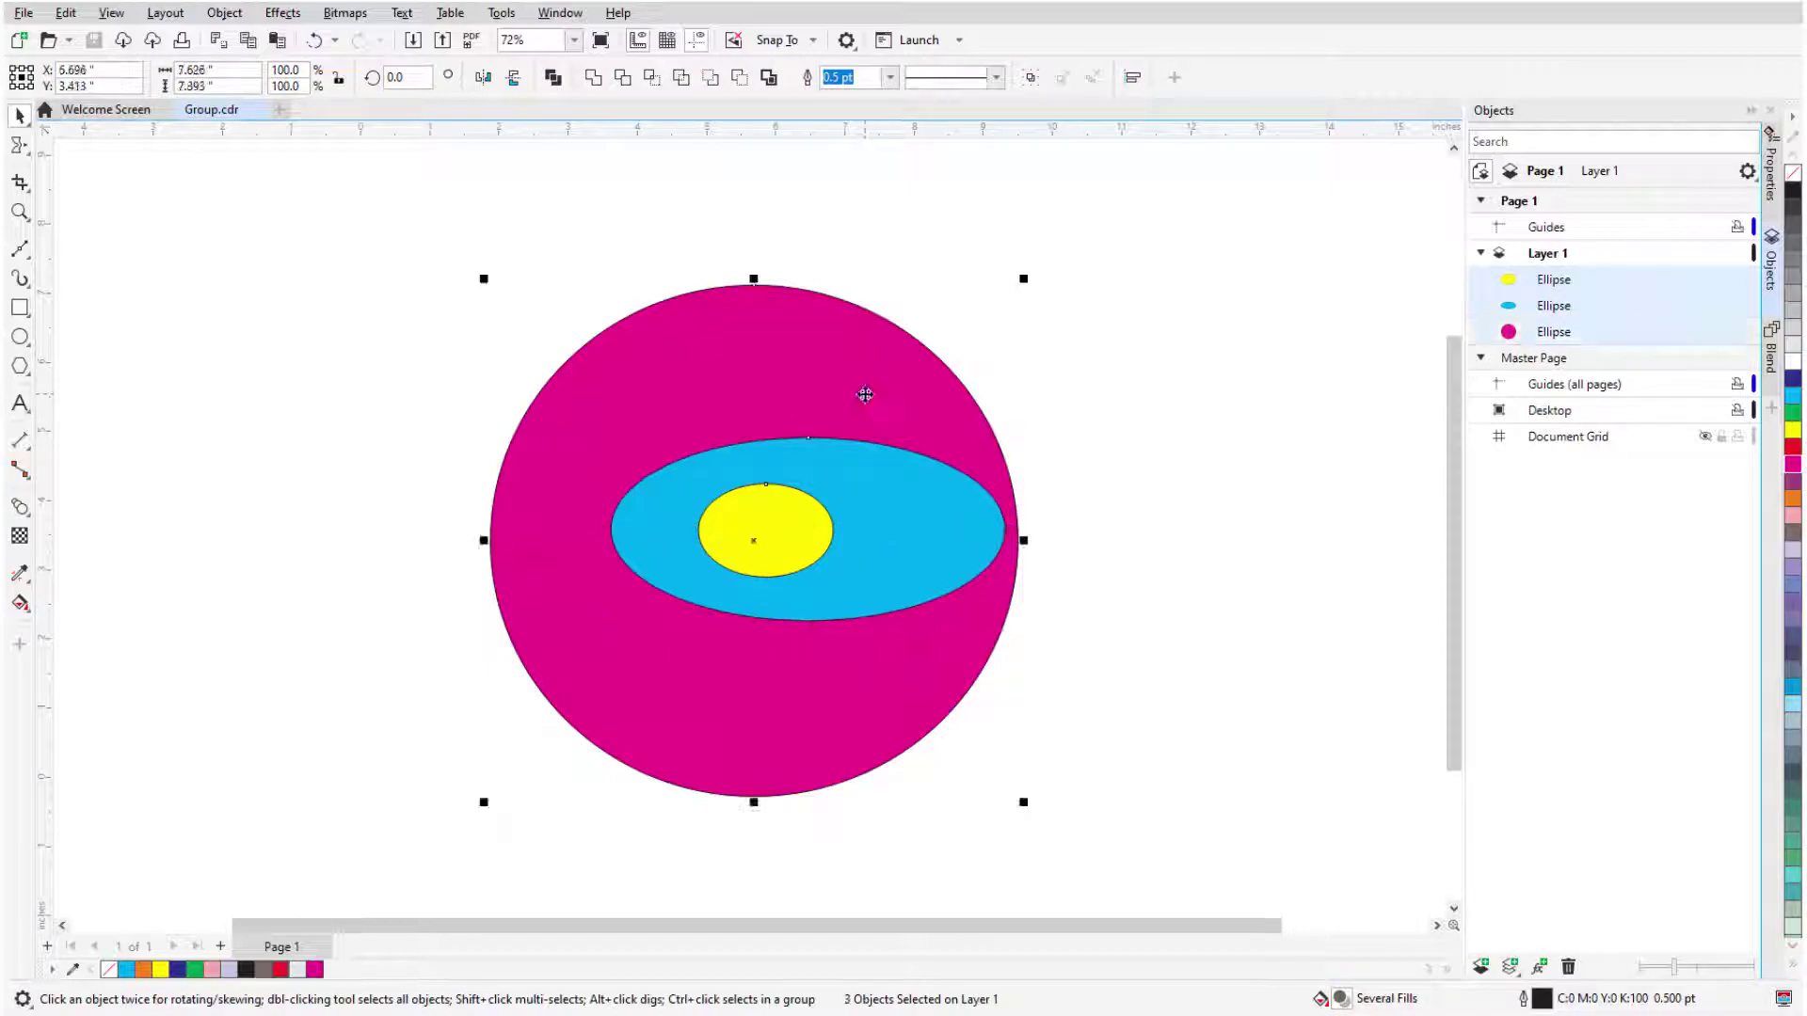
left_click(1030, 79)
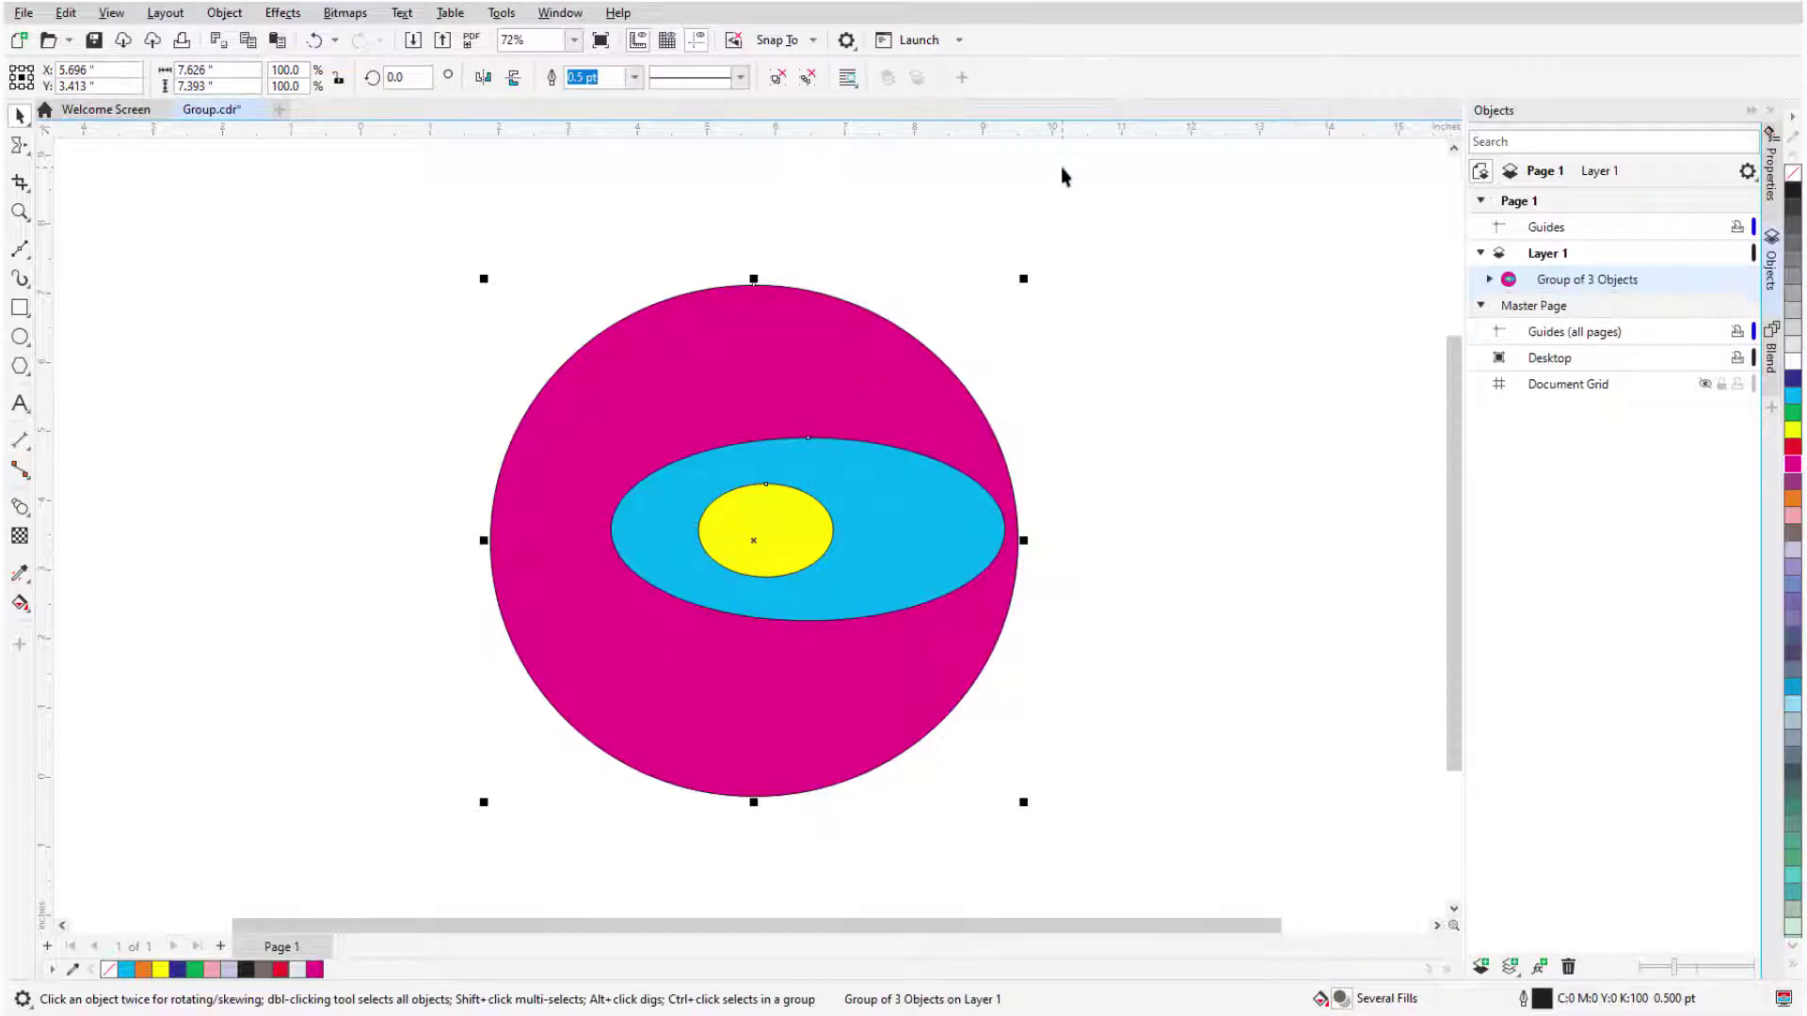
Step: Smear the grouped ellipses outward into spikes on the right side with a 2.293" nib and pressure 100, and deselect the group
left_click(19, 147)
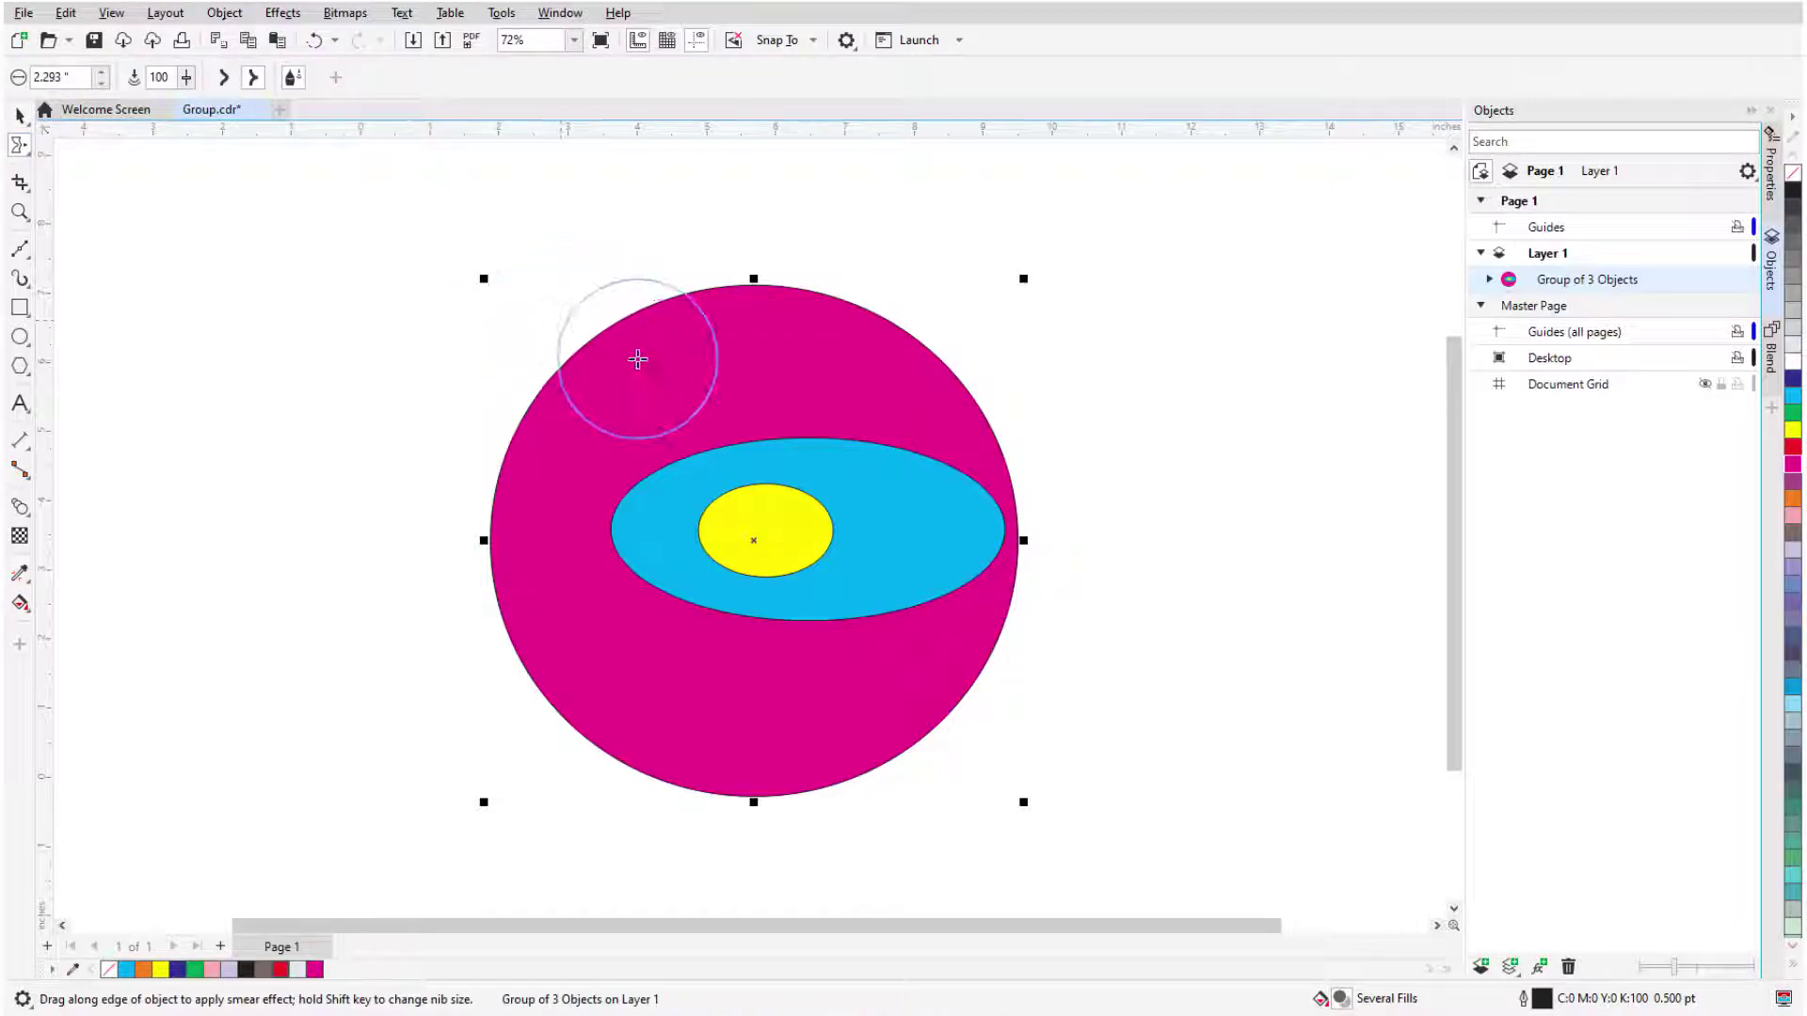
left_click_drag(770, 502, 997, 297)
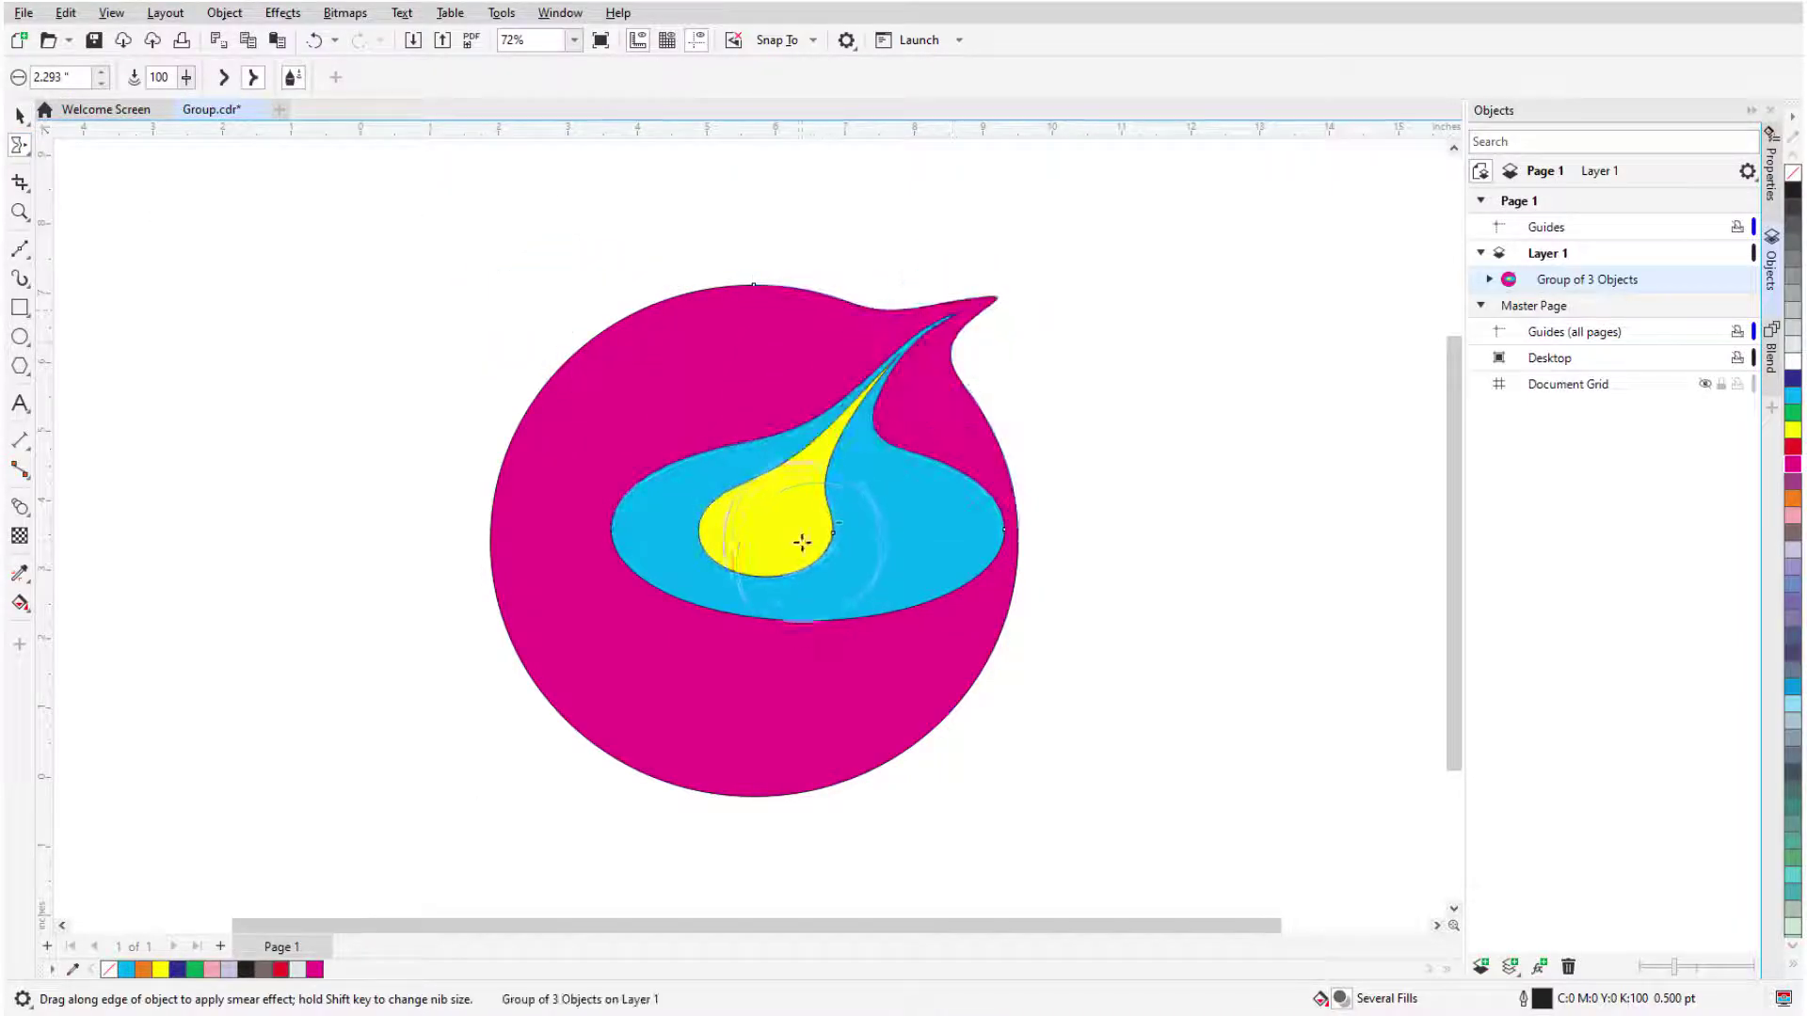
left_click_drag(802, 536, 1144, 483)
left_click_drag(922, 575, 1133, 692)
mouse_move(820, 563)
left_mouse_down()
mouse_move(944, 800)
mouse_move(982, 834)
left_mouse_up()
left_click_drag(838, 568, 825, 723)
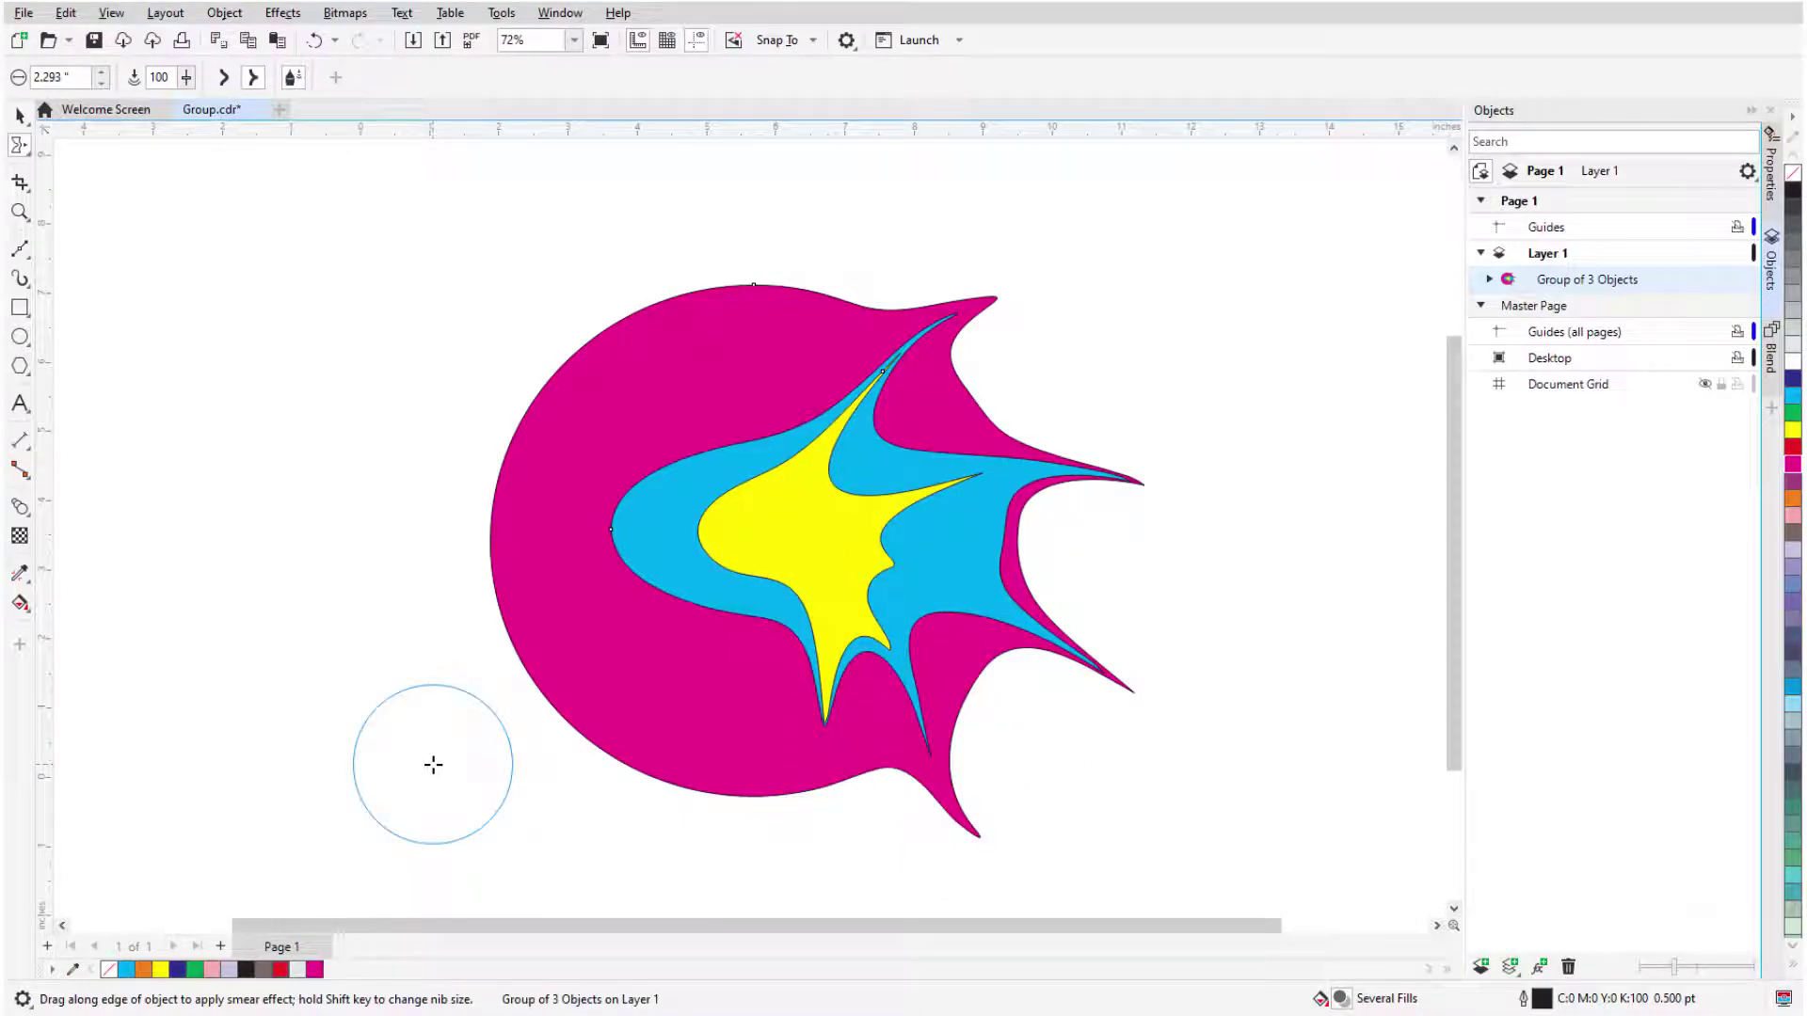
key("space")
left_click(265, 796)
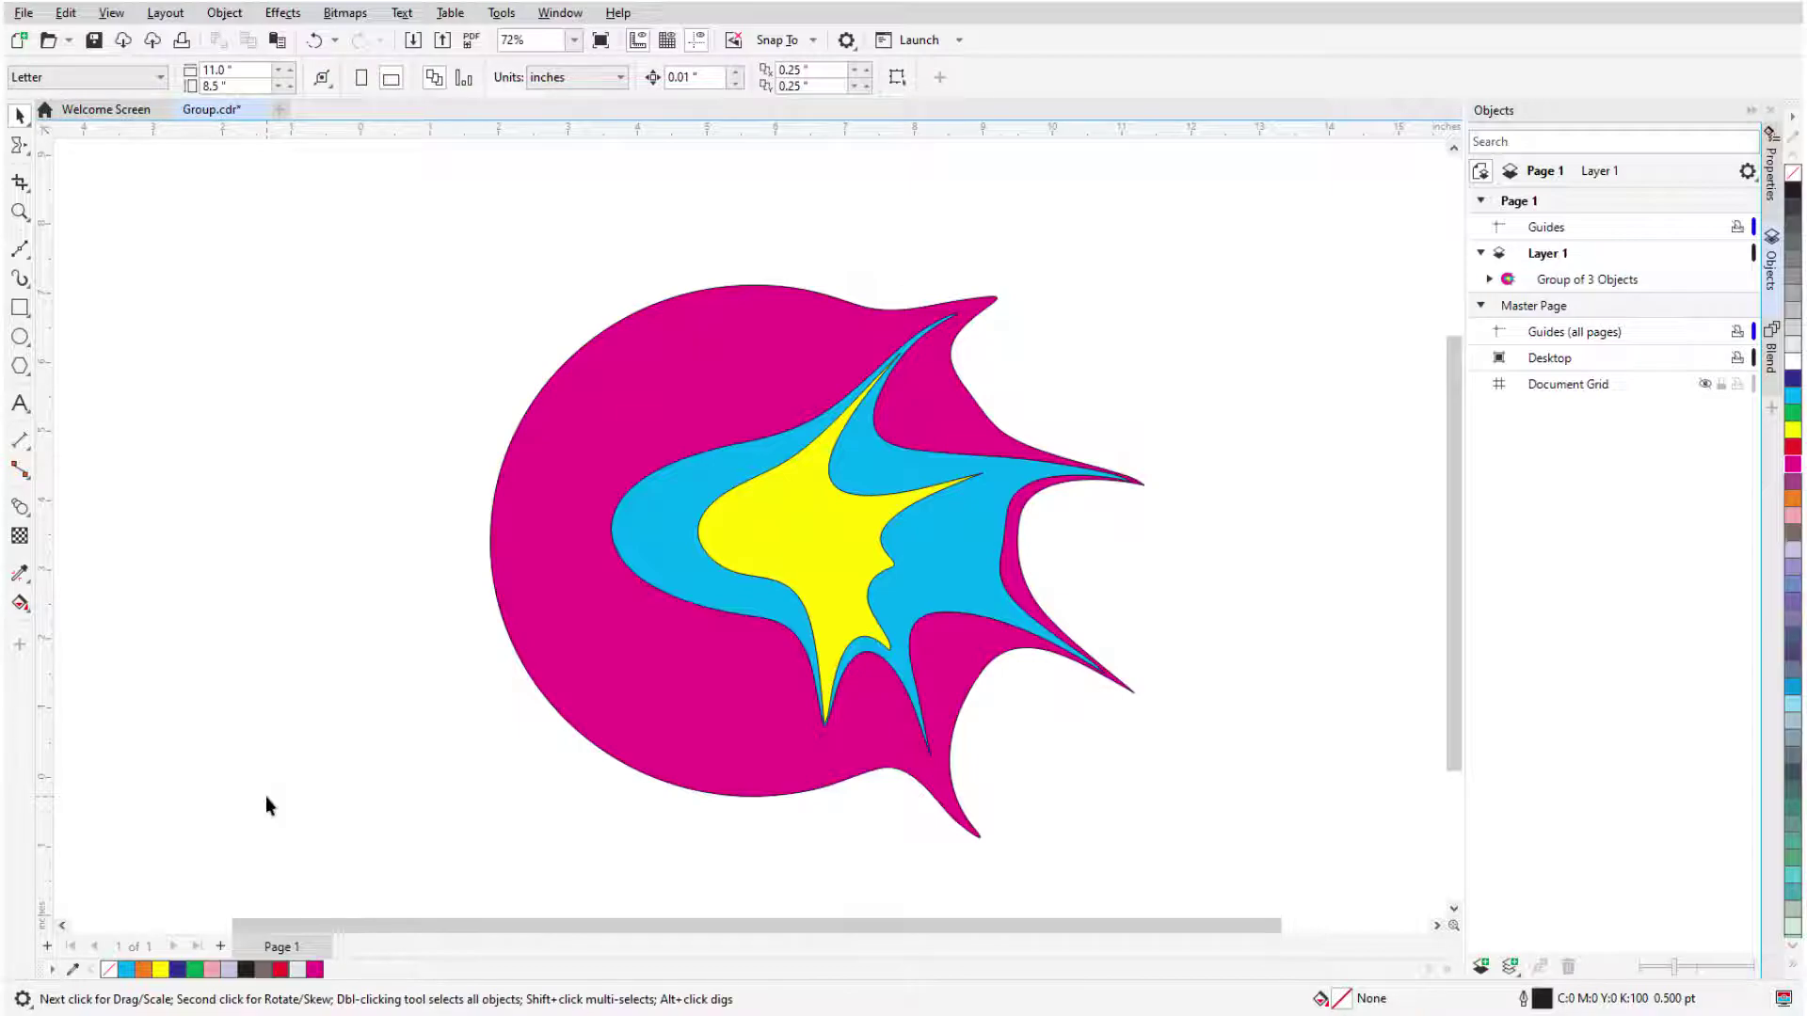